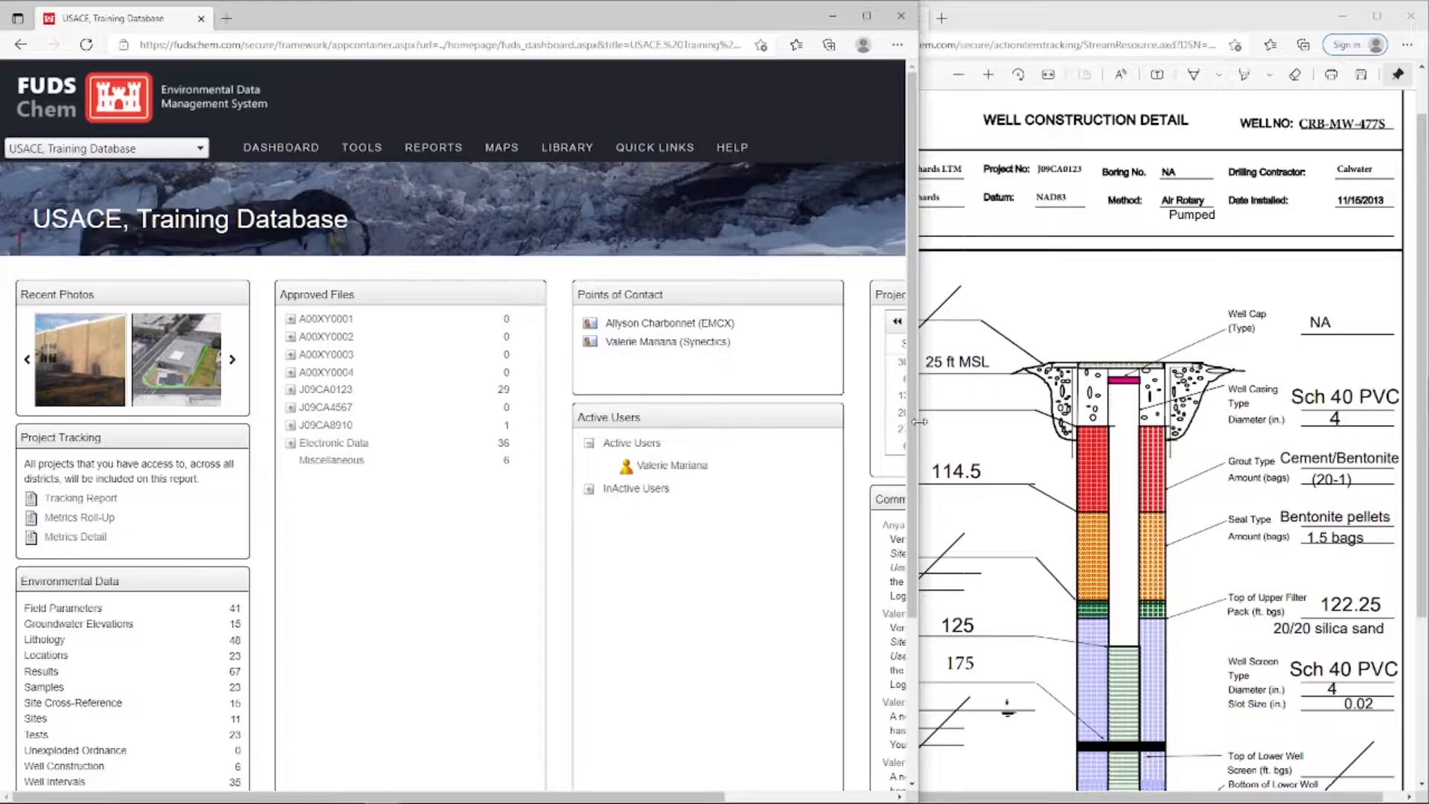
Create a Well Construction Interval (WINT) submission file for project J09CA0123-01, Camp Richards, LTM, and event FUDS Training 2017
drag(918, 421, 1368, 430)
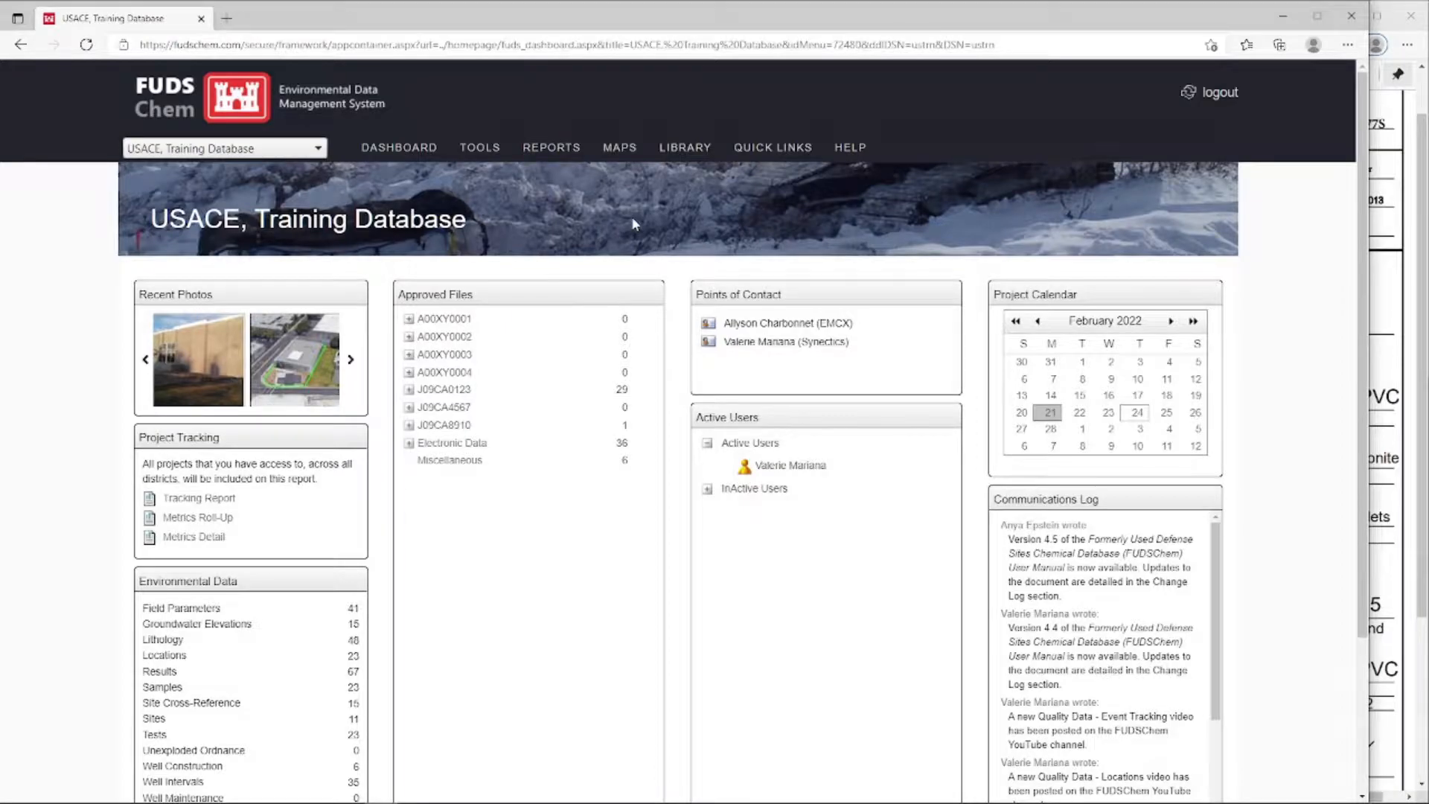
mouse_move(478, 148)
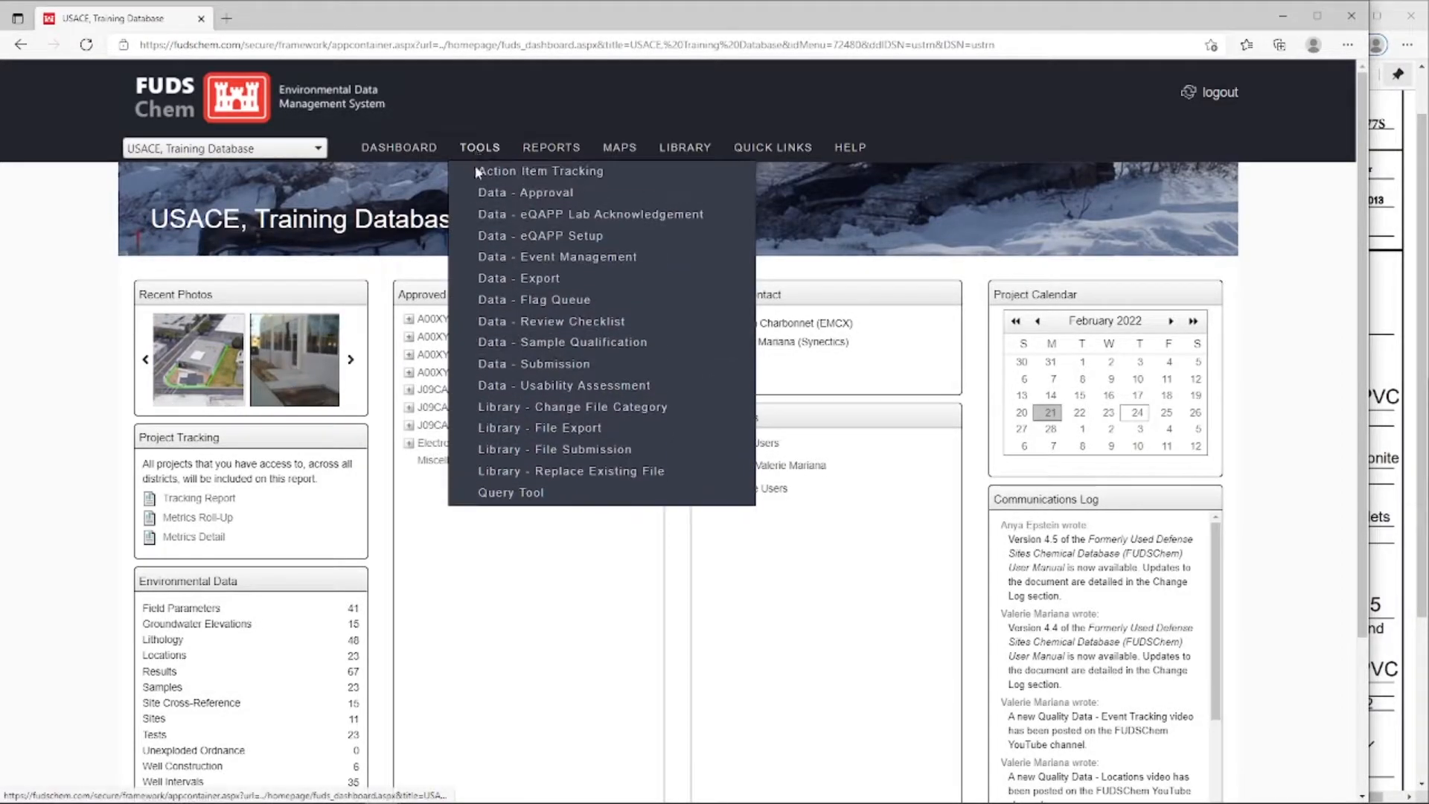
click(607, 364)
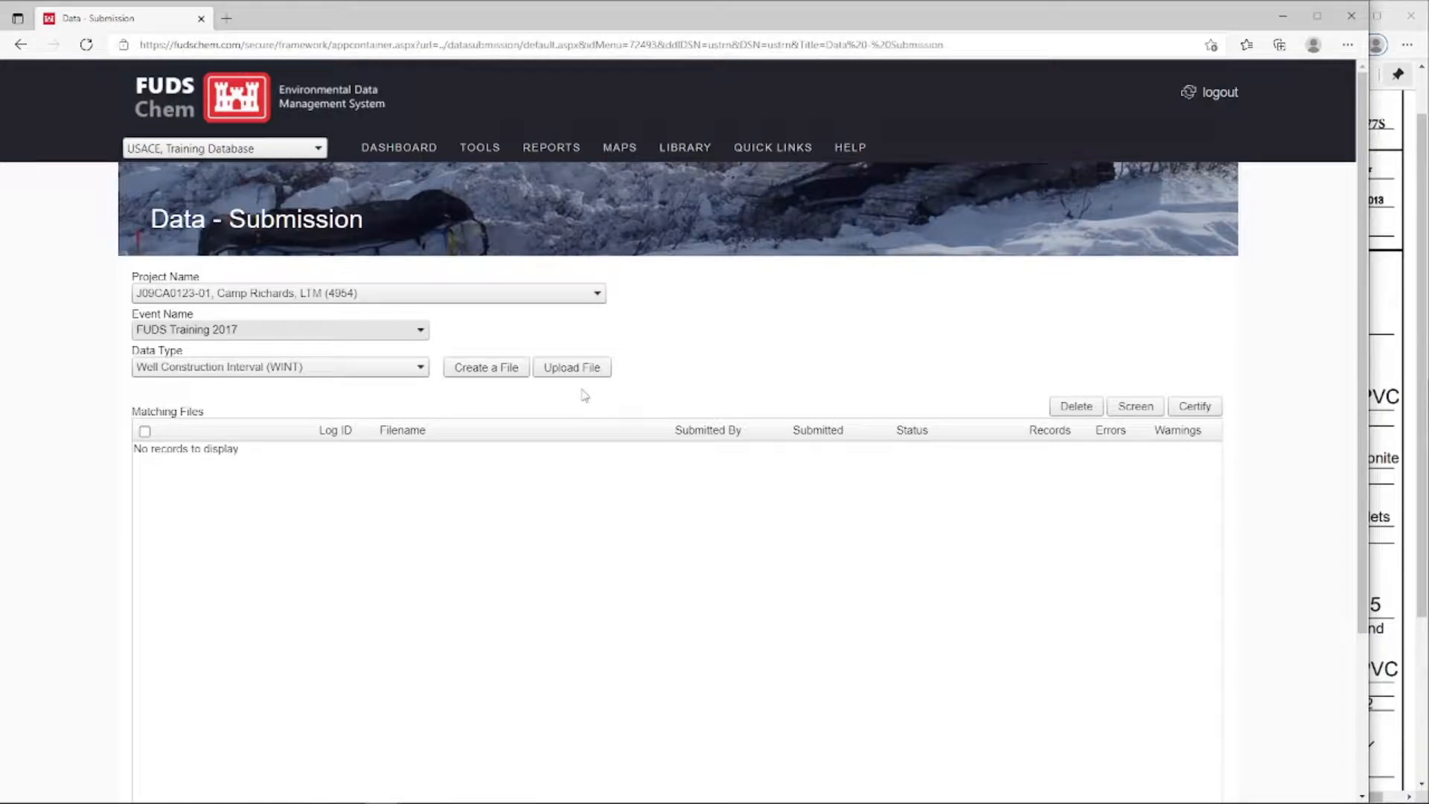
click(495, 372)
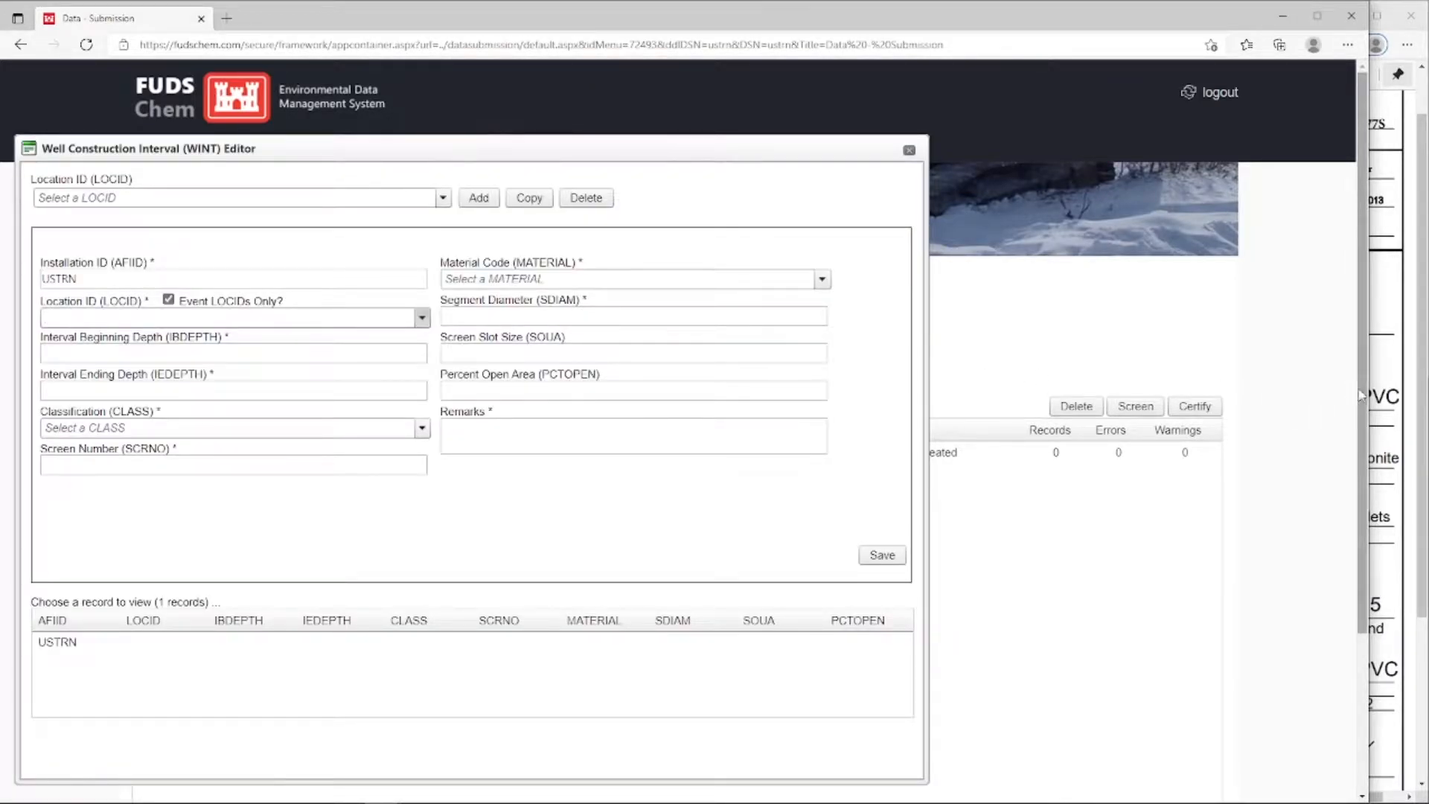
Make locations outside the event available and set the WINT record's Location ID to CRB-MW-477S from the well construction diagram
drag(1369, 395, 934, 391)
click(1129, 369)
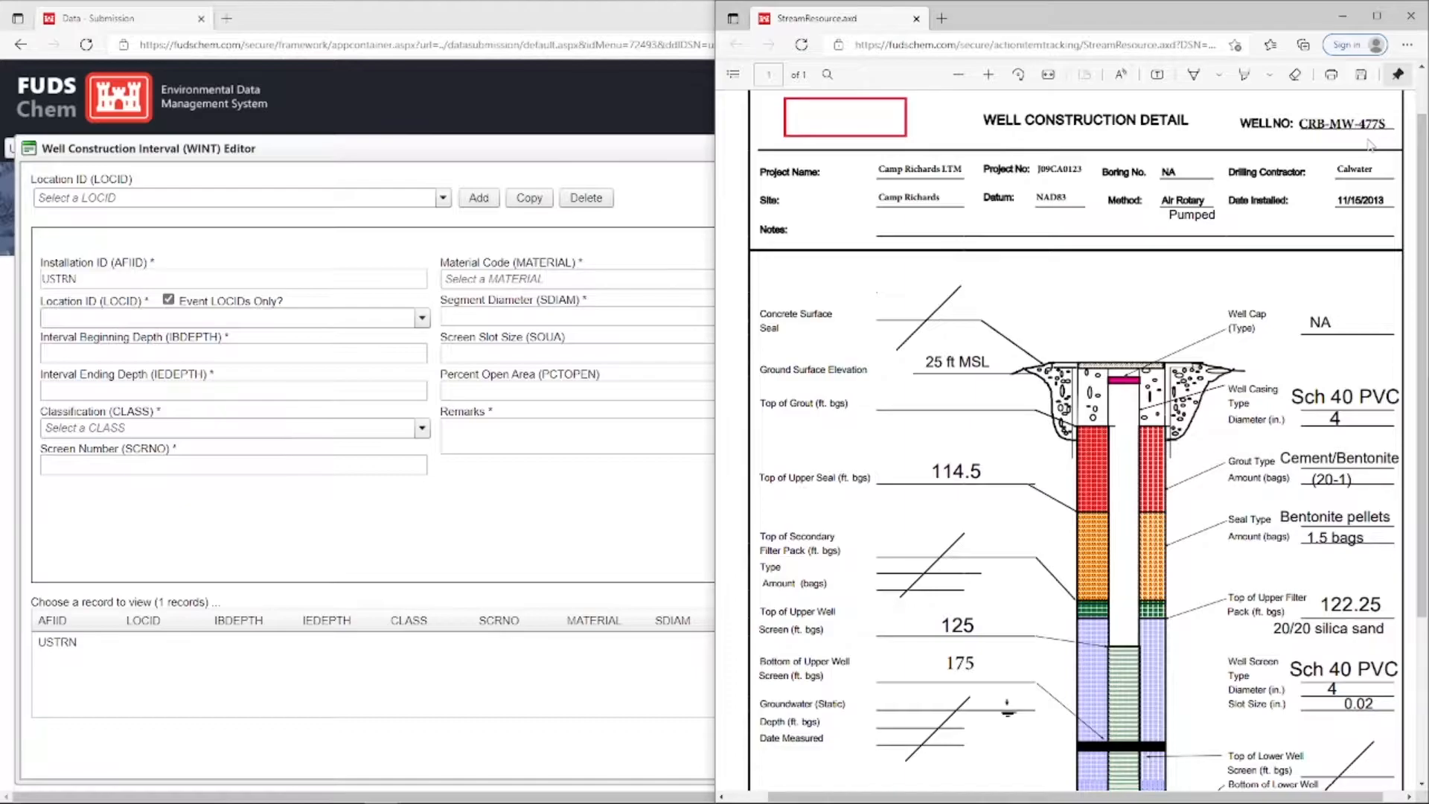
click(422, 317)
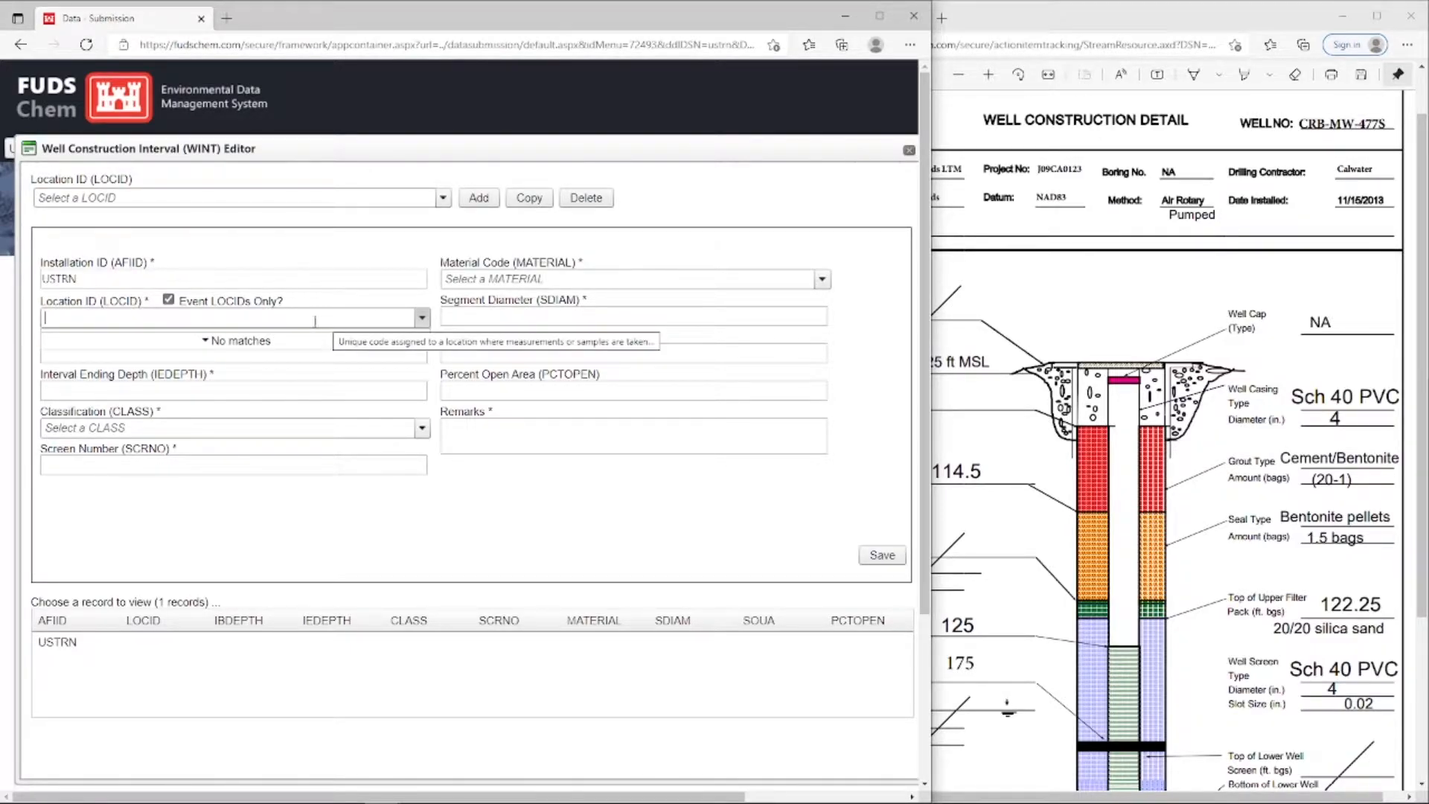
click(169, 300)
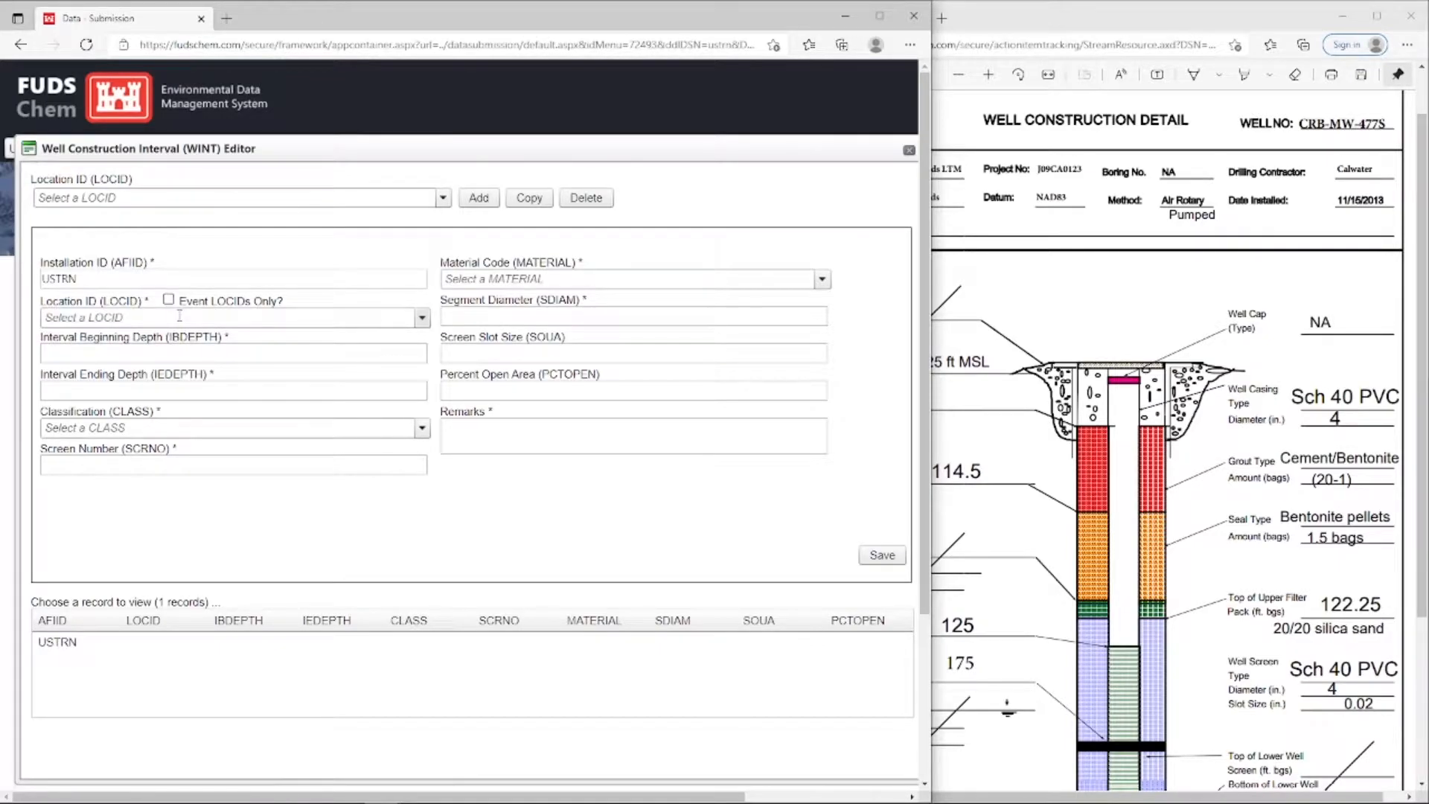
click(179, 316)
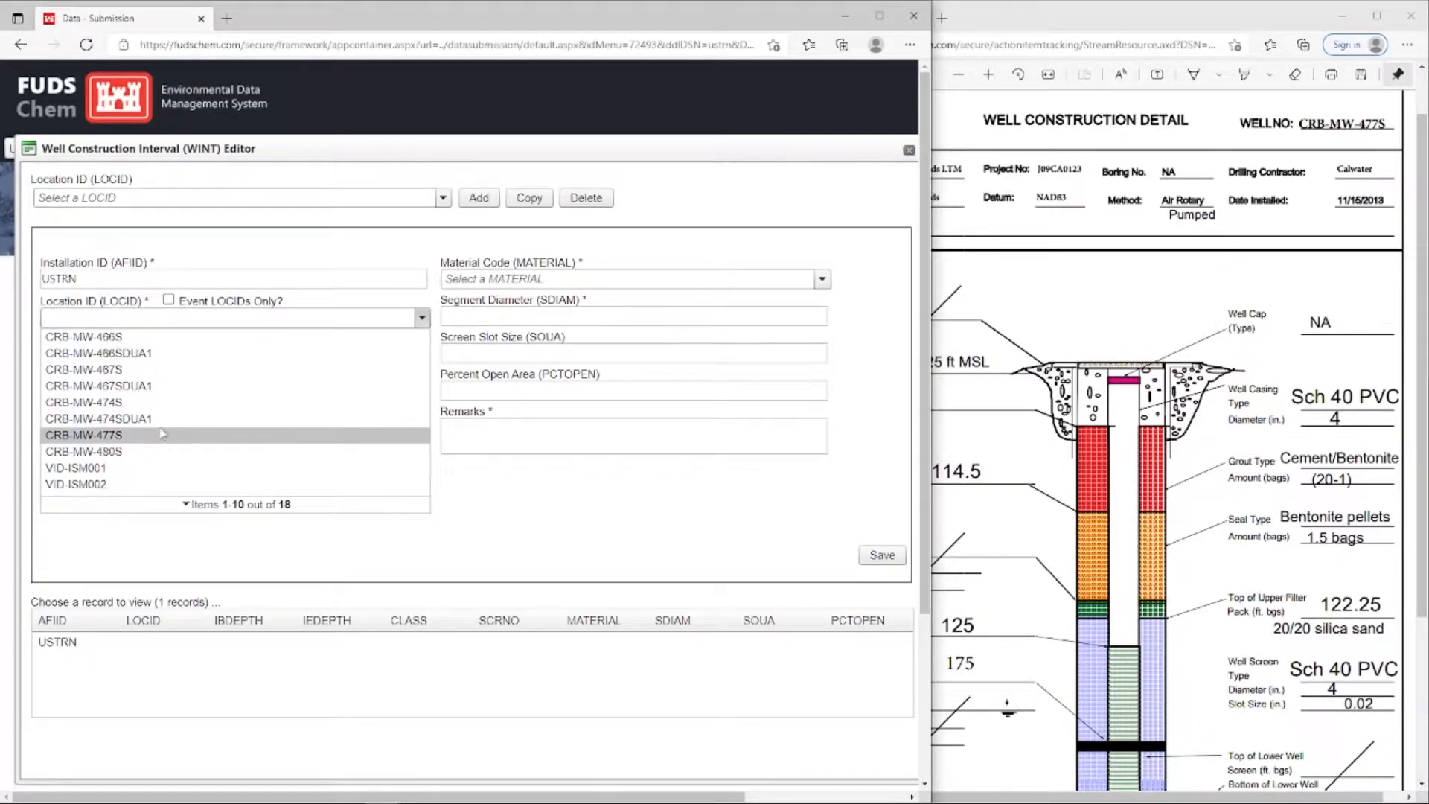
click(163, 434)
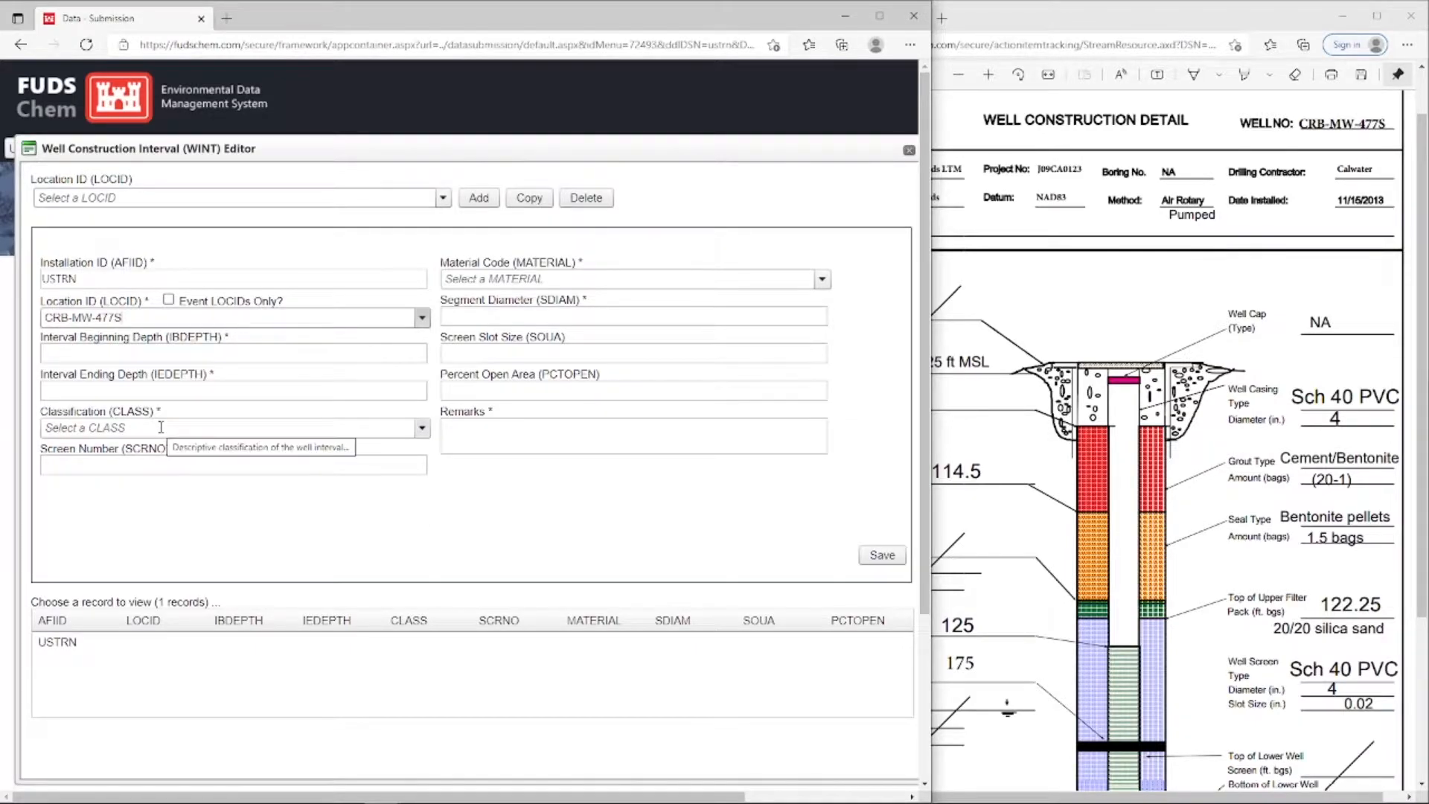
Review the well construction diagram down to the borehole bottom and classify the interval as BLANK, blank casing below ground
click(1140, 480)
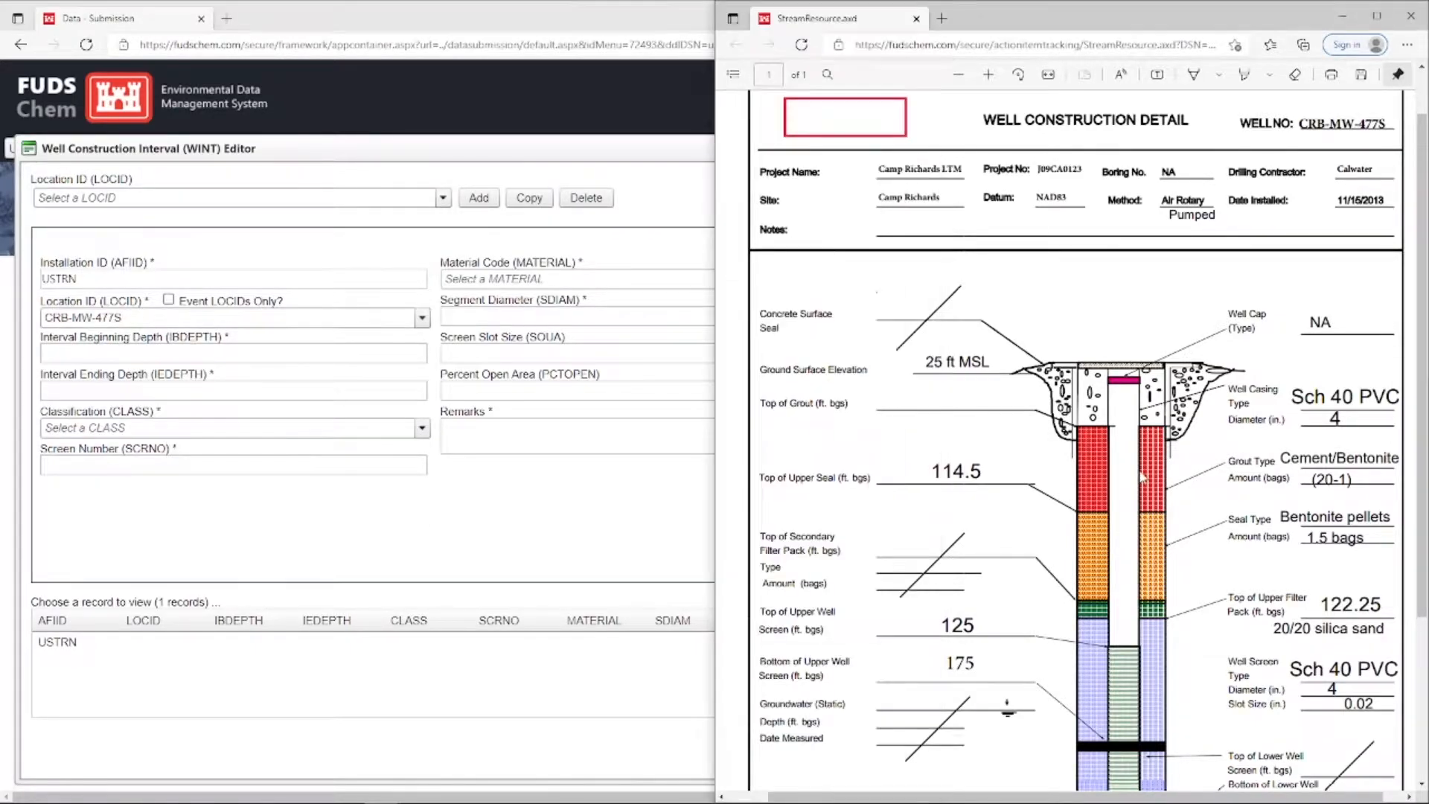
scroll(1404, 407, down, 3)
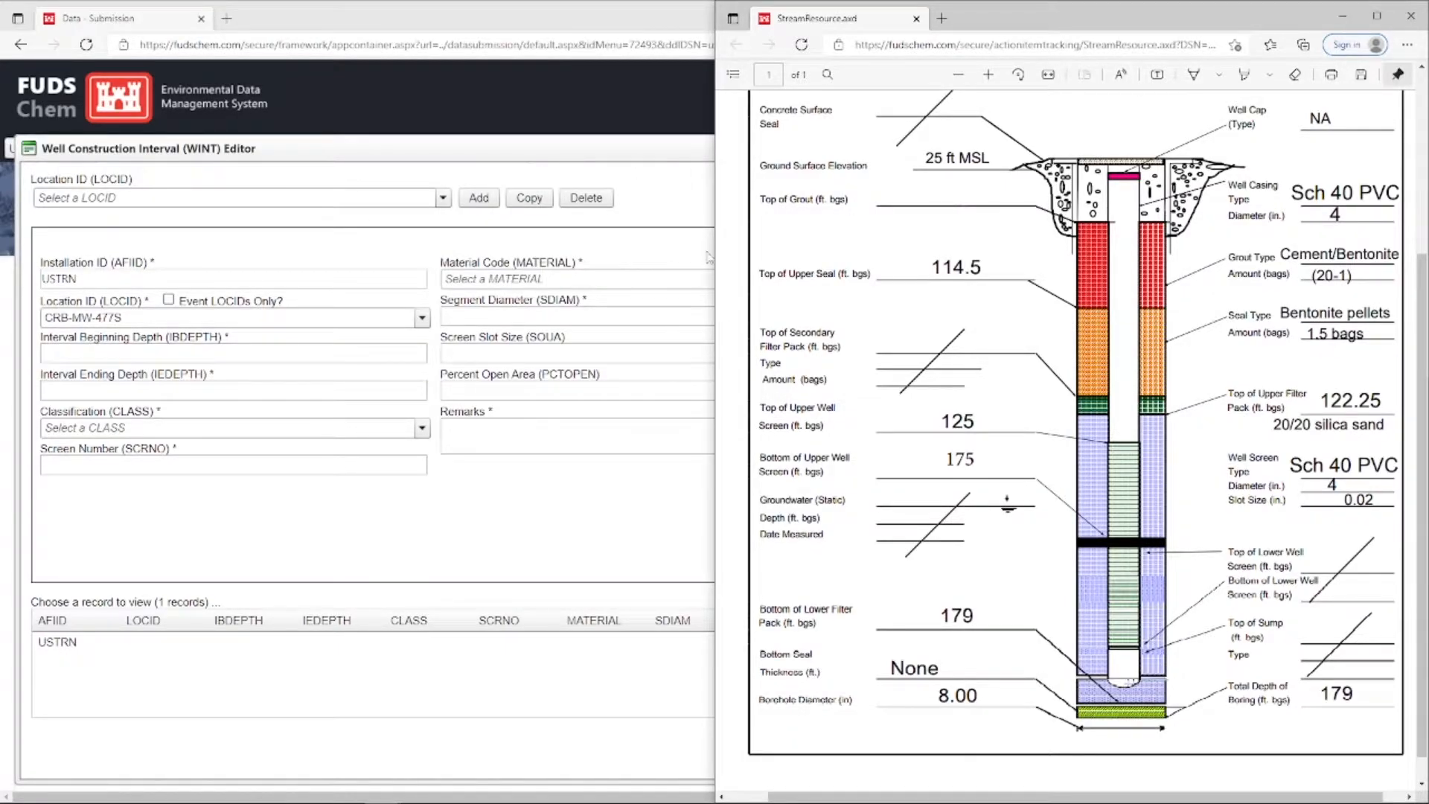
click(685, 220)
click(422, 428)
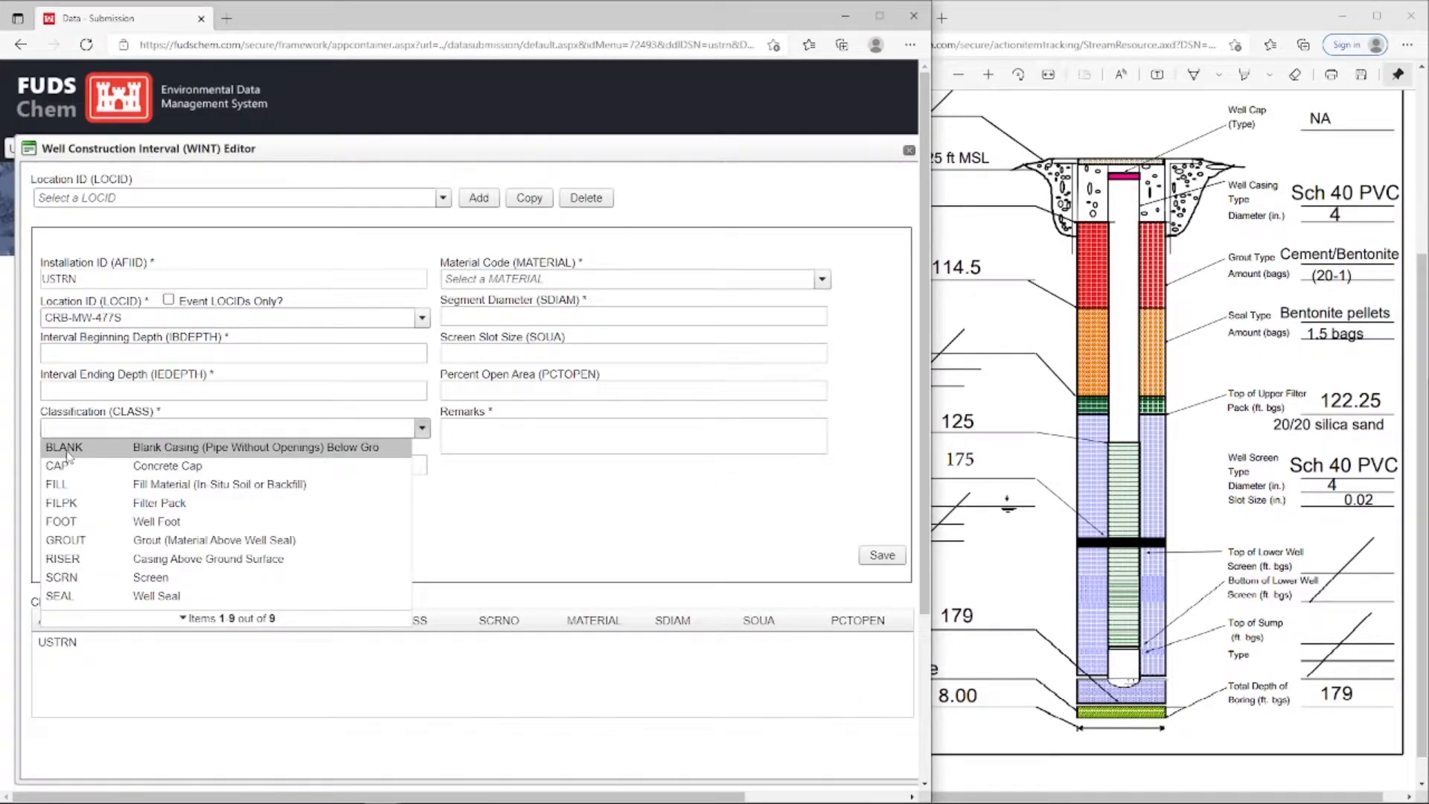
click(387, 452)
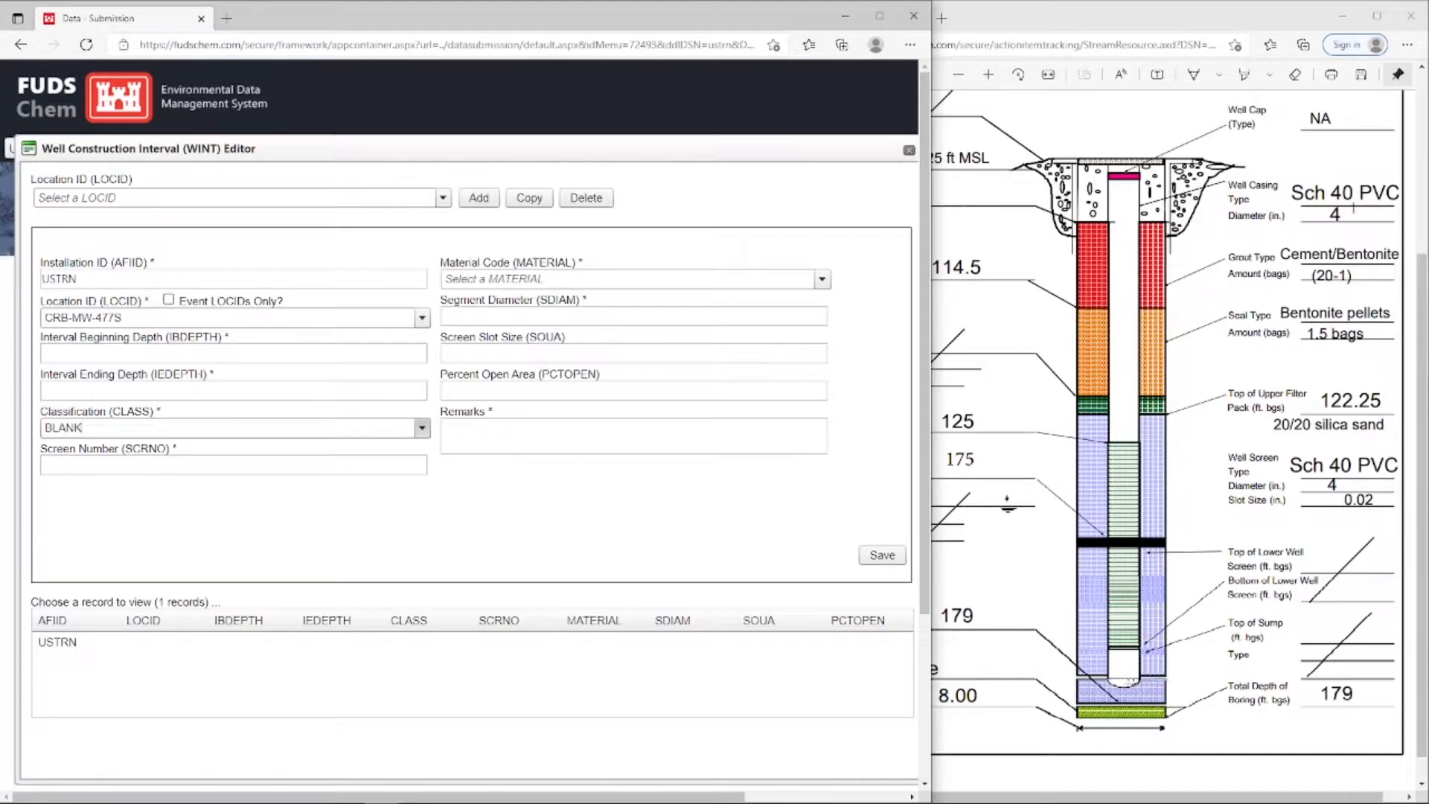
Set the blank casing's segment diameter to 4 and its material code to PVC, Polyvinyl Chloride
click(582, 316)
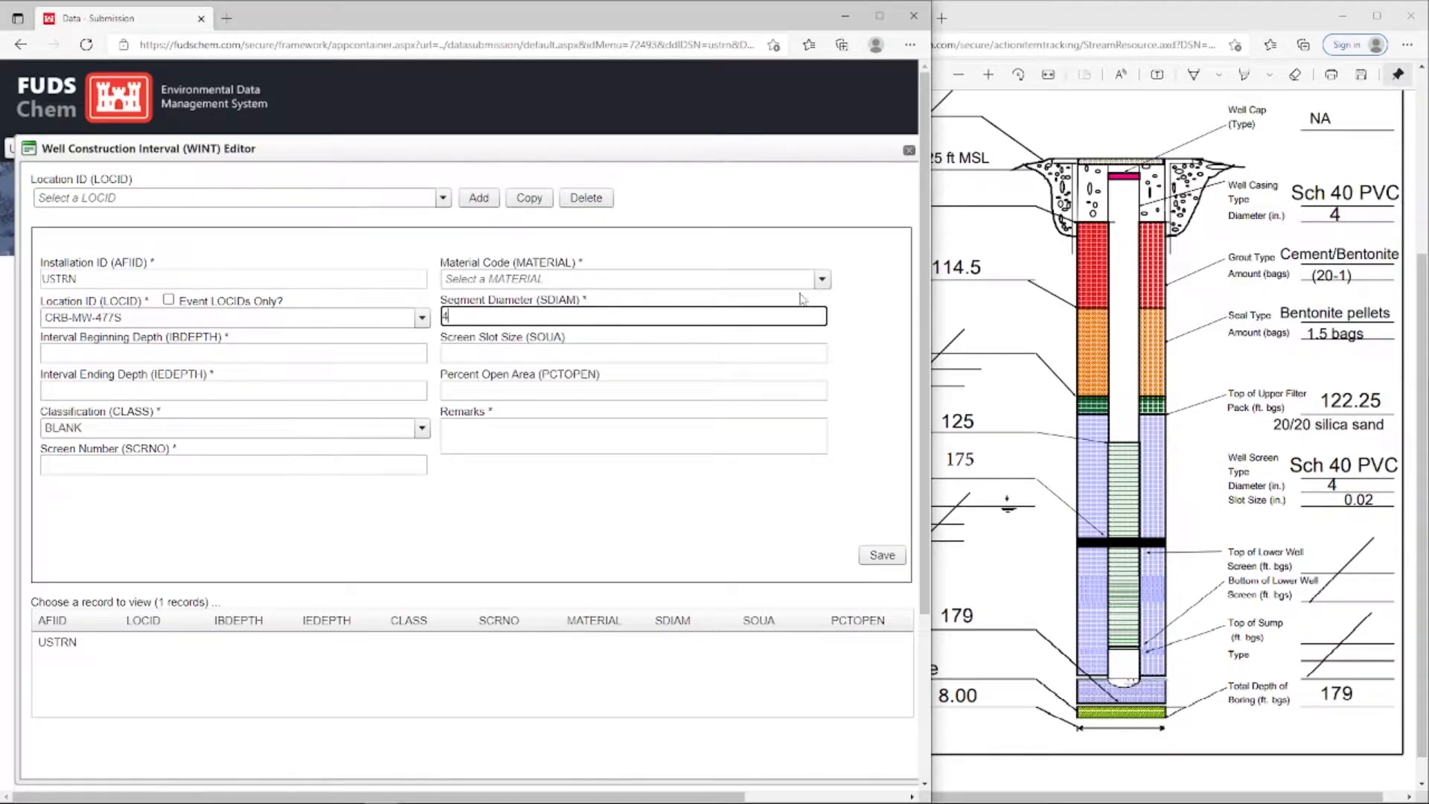
click(753, 281)
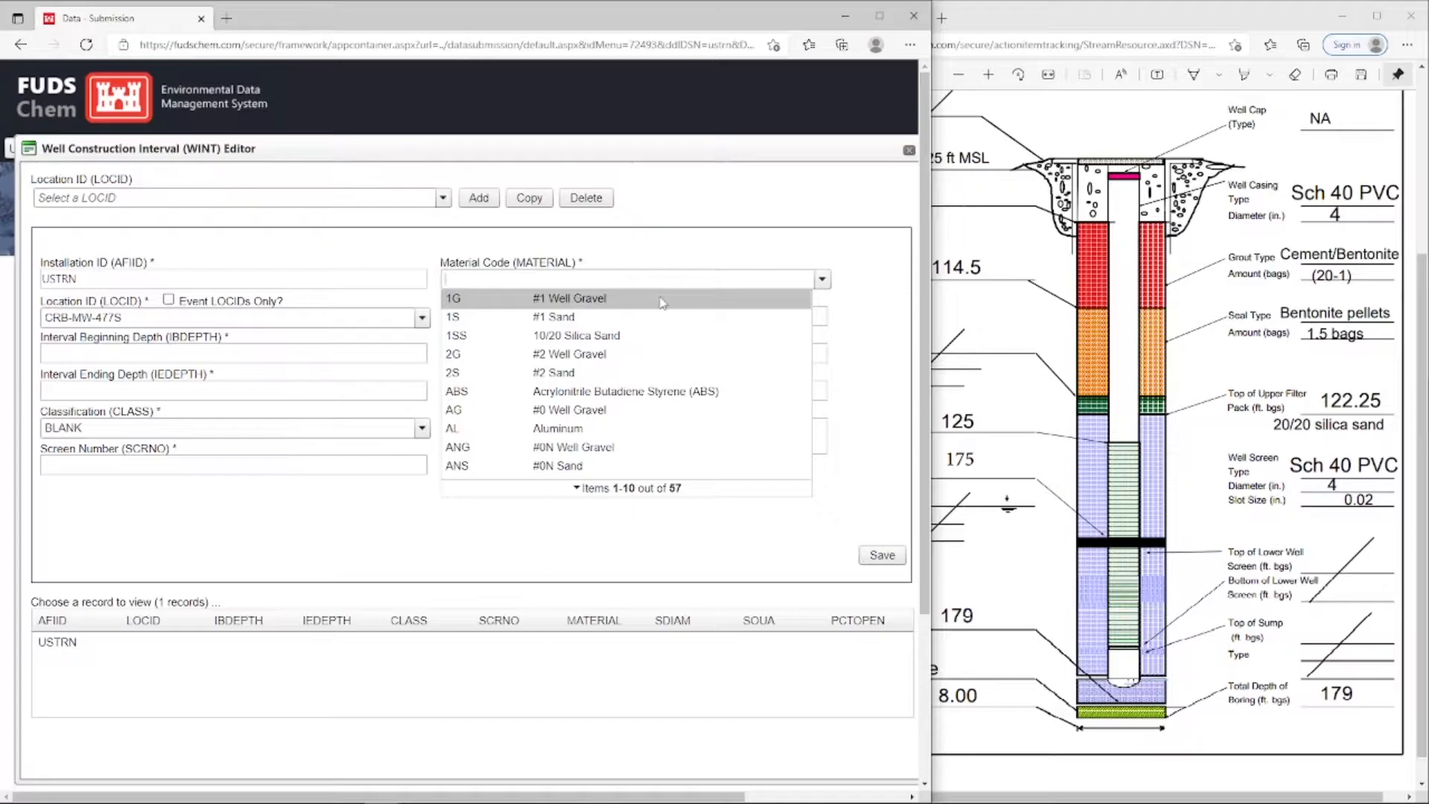
click(691, 496)
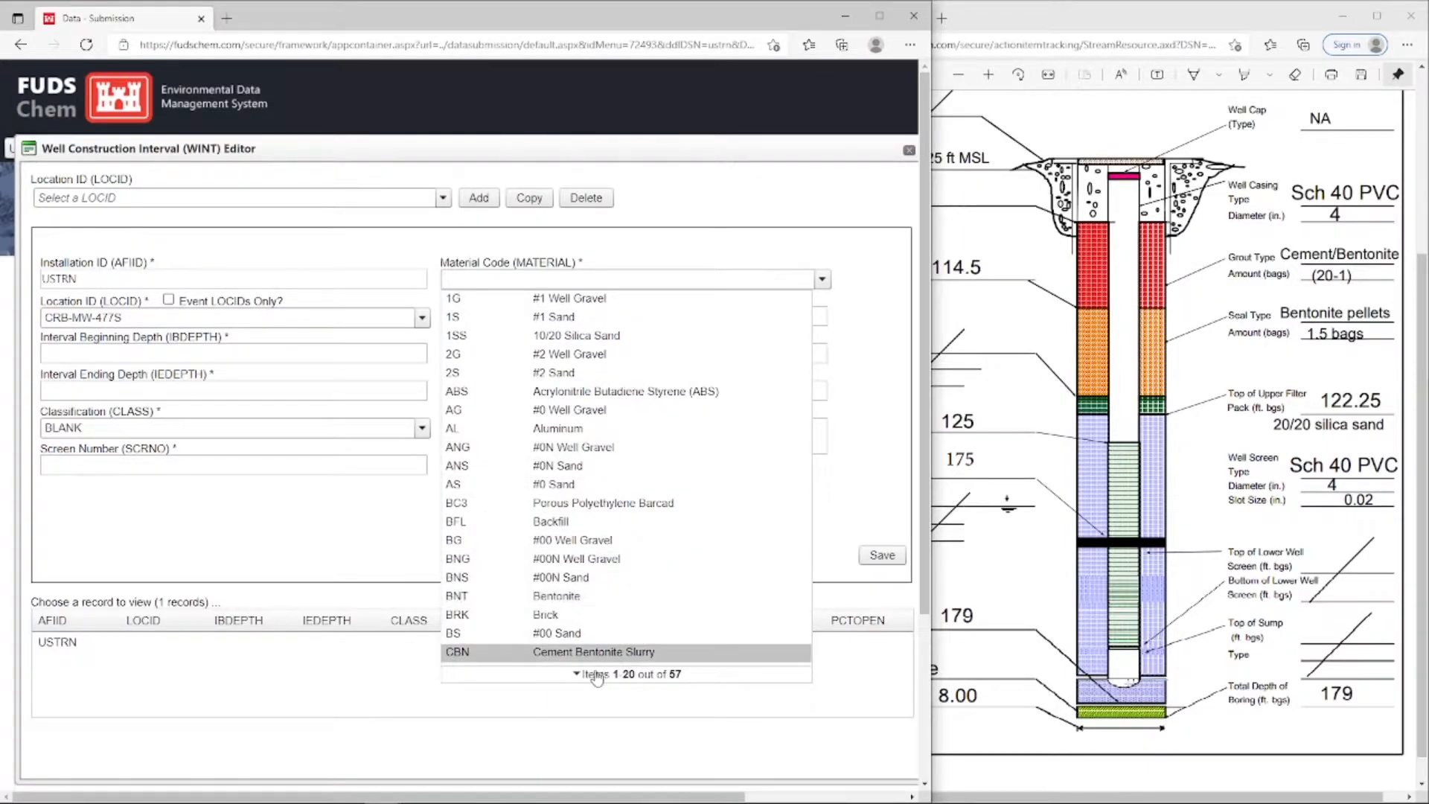
click(700, 674)
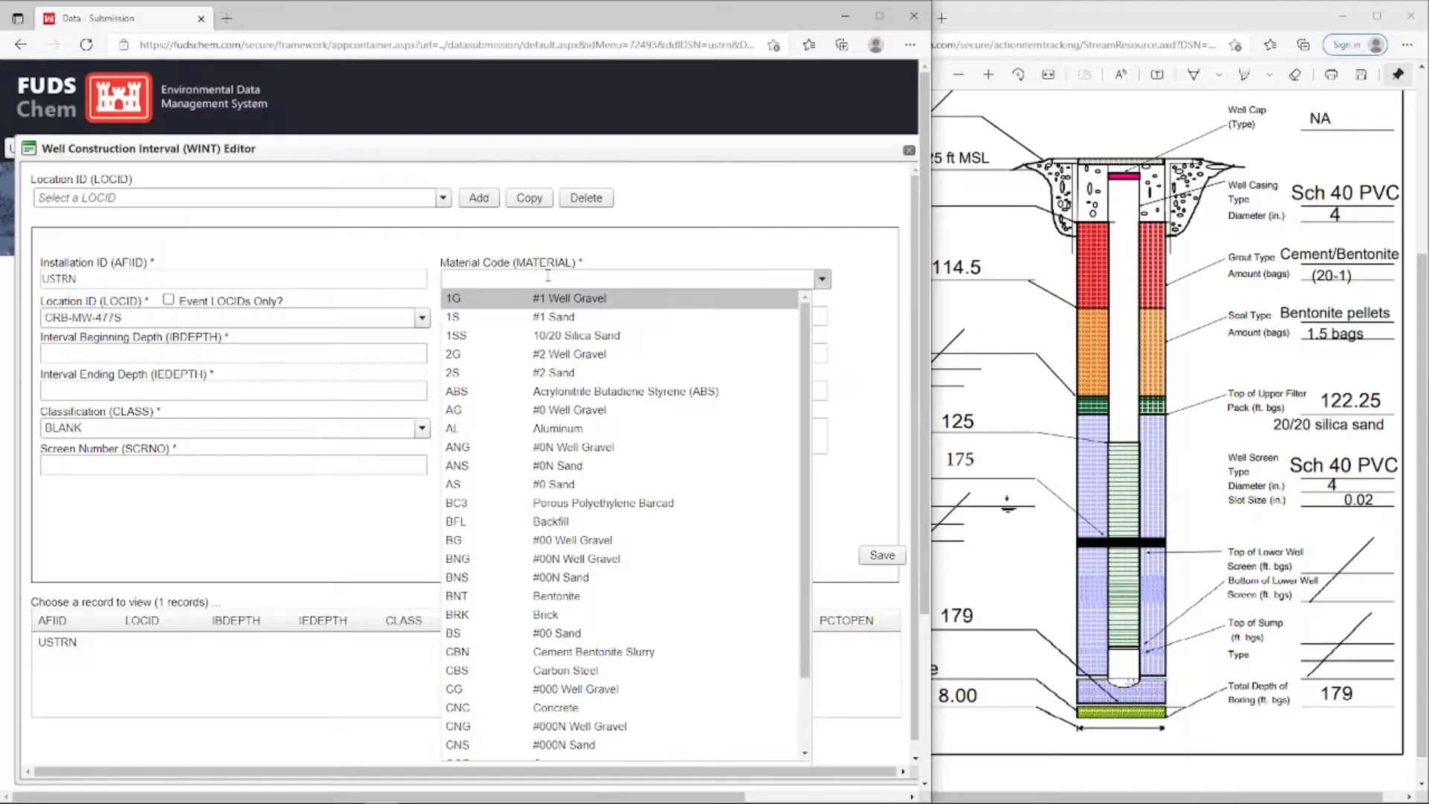
scroll(612, 398, down, 1)
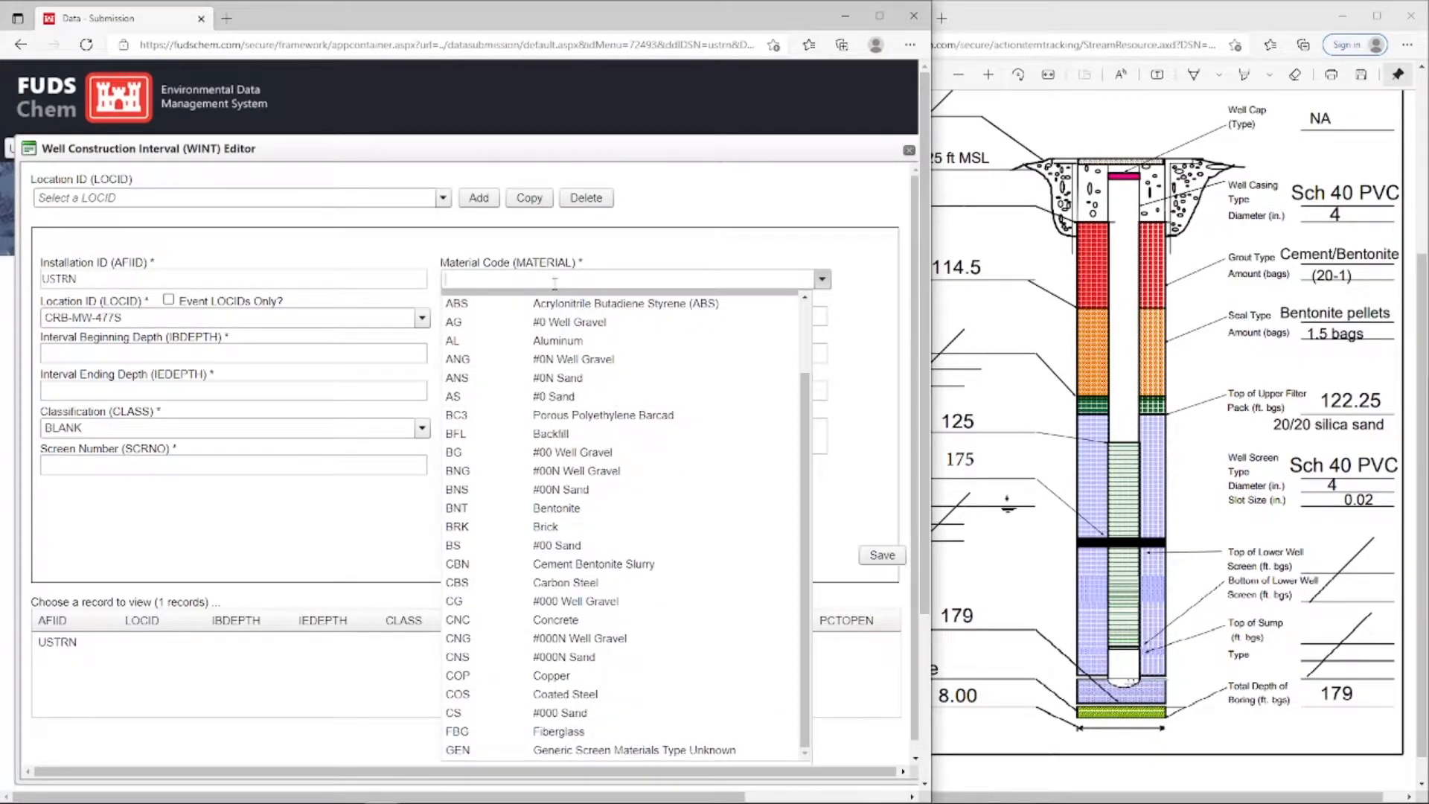
text(VC)
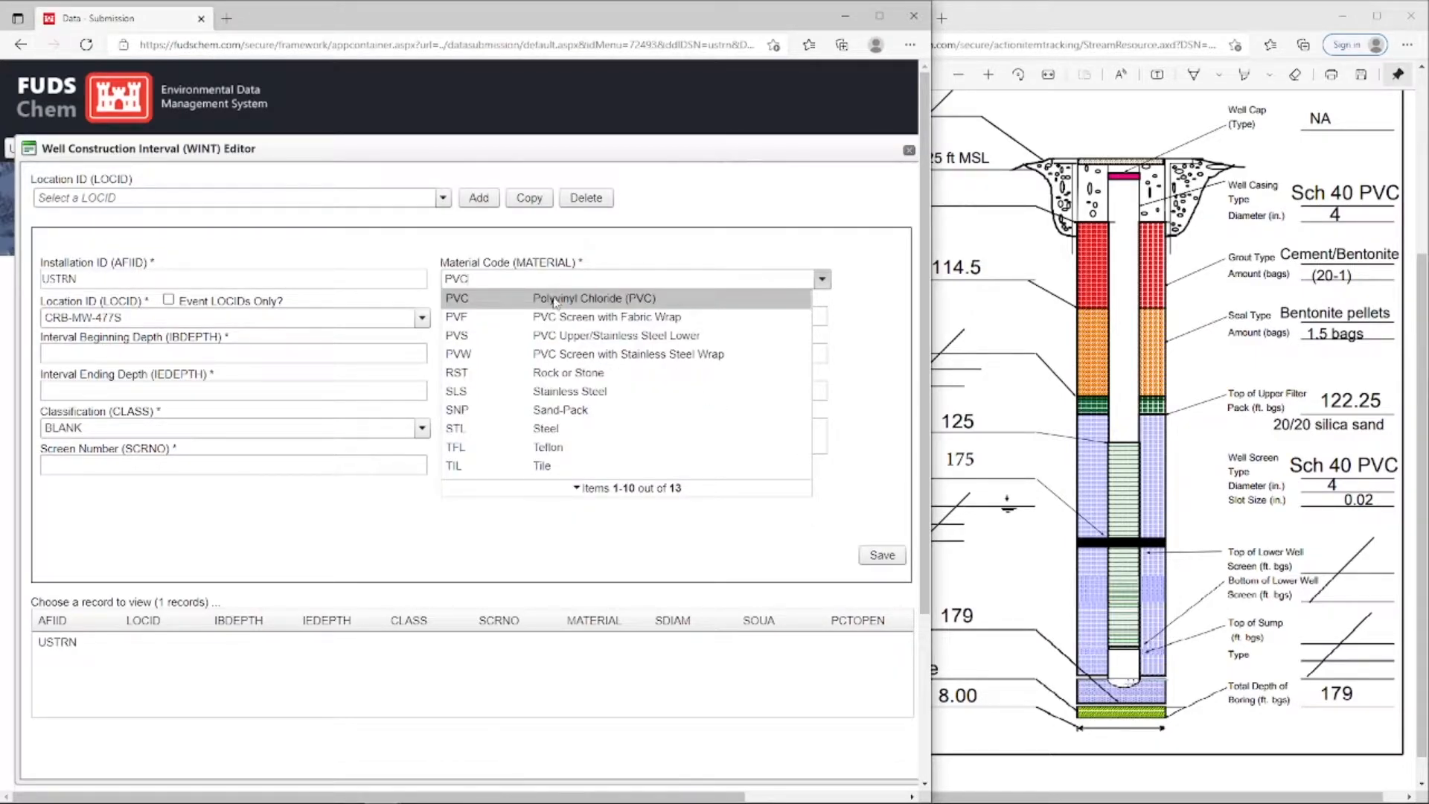
click(675, 299)
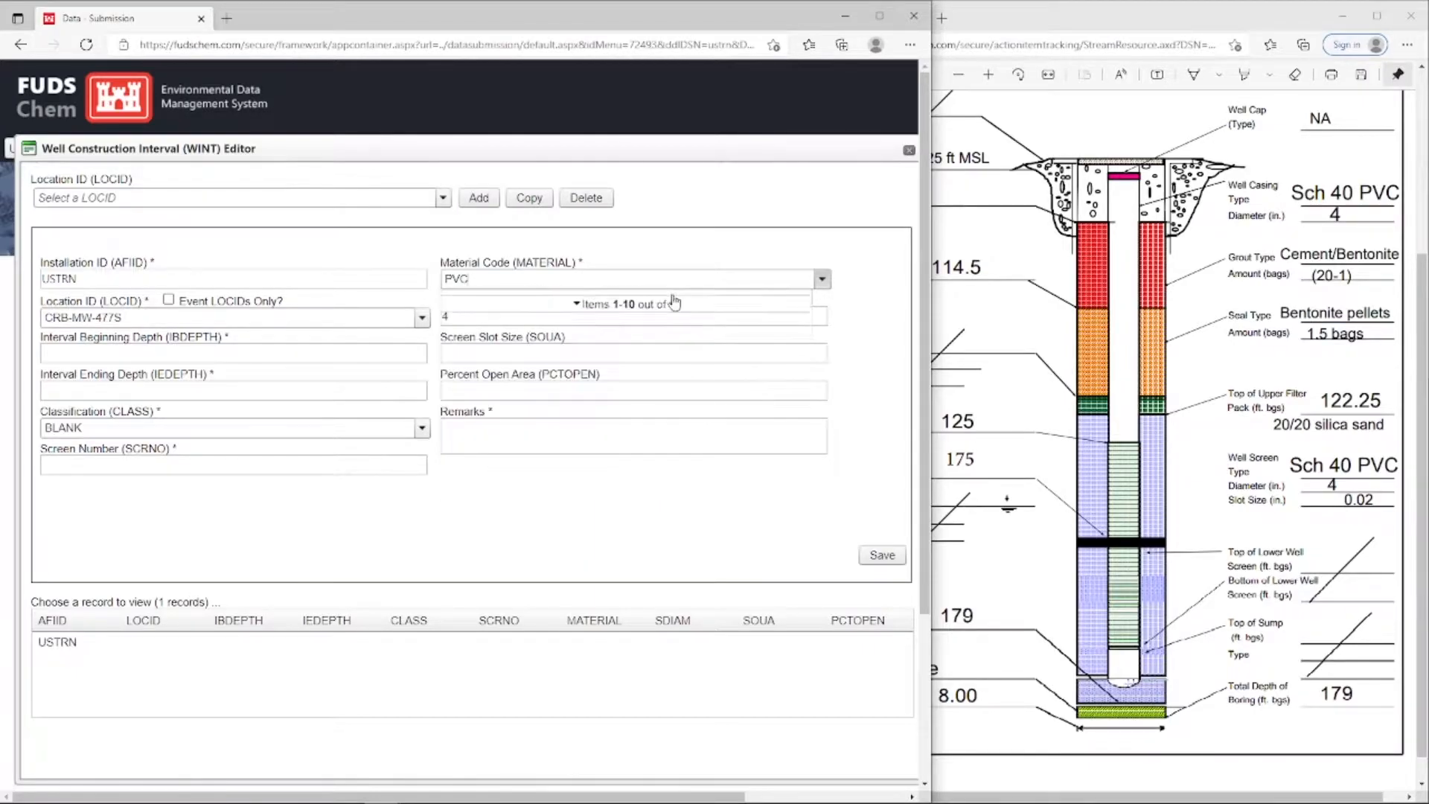
Set the blank casing's beginning depth to 0, ending depth to 125 and screen number to 1
click(1181, 248)
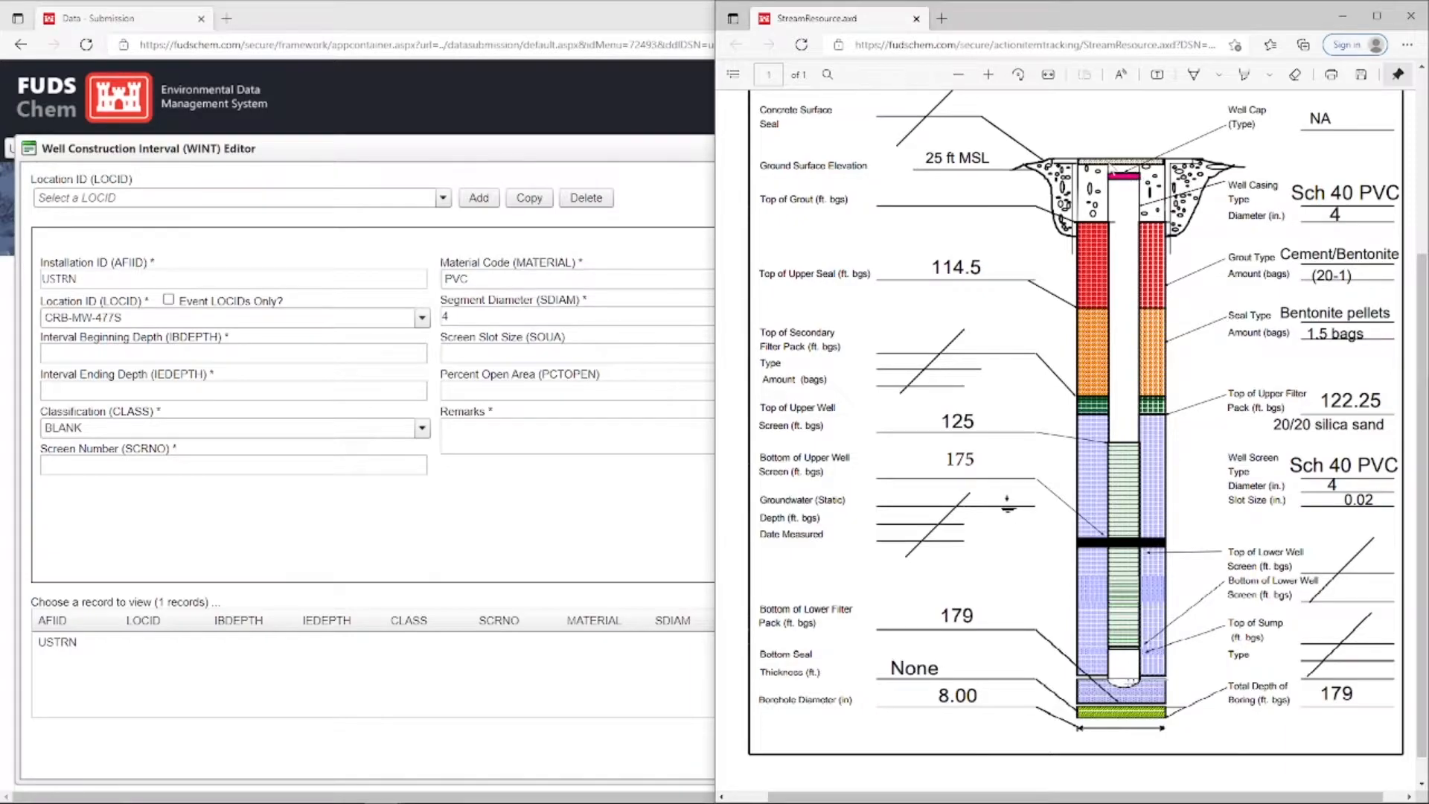
click(153, 352)
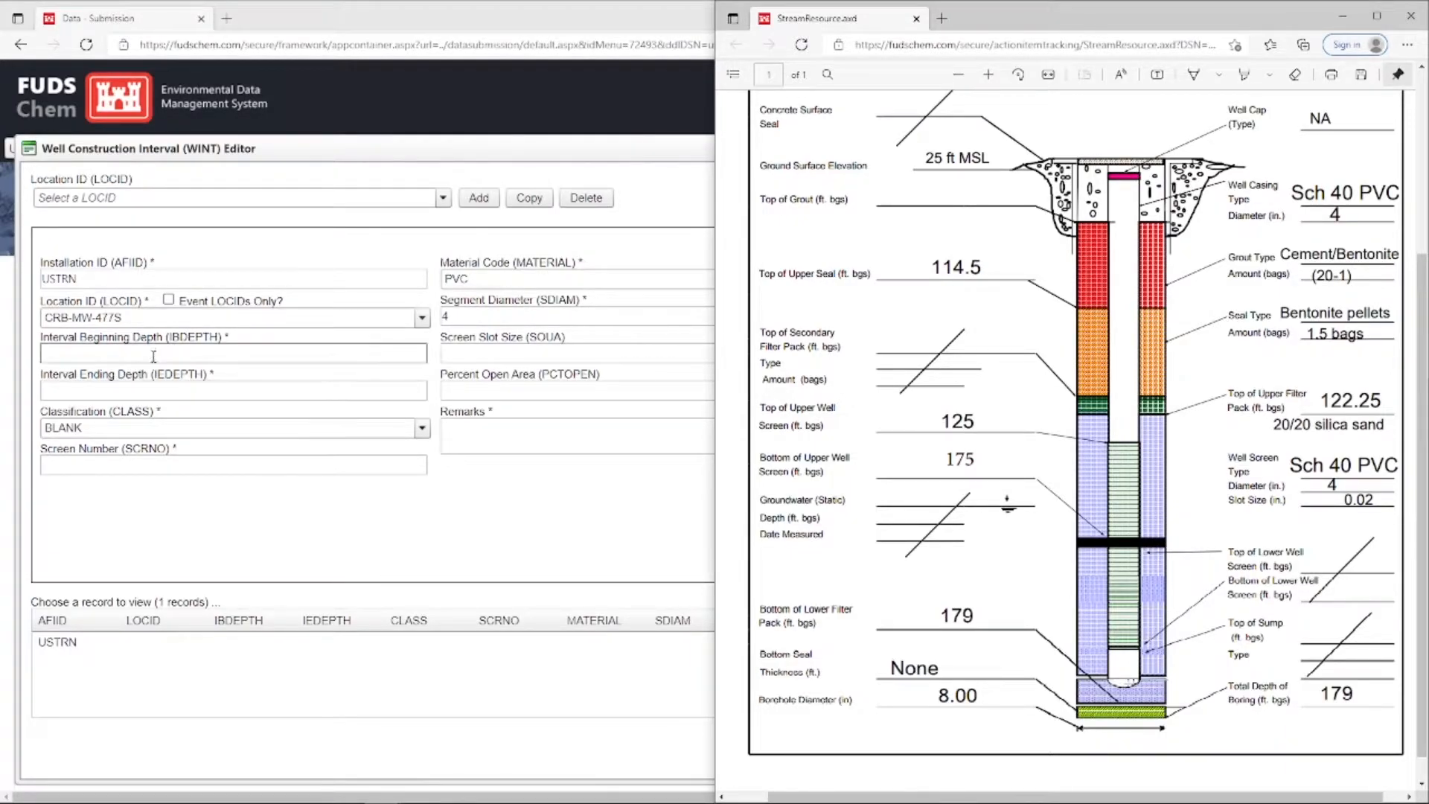
text(0)
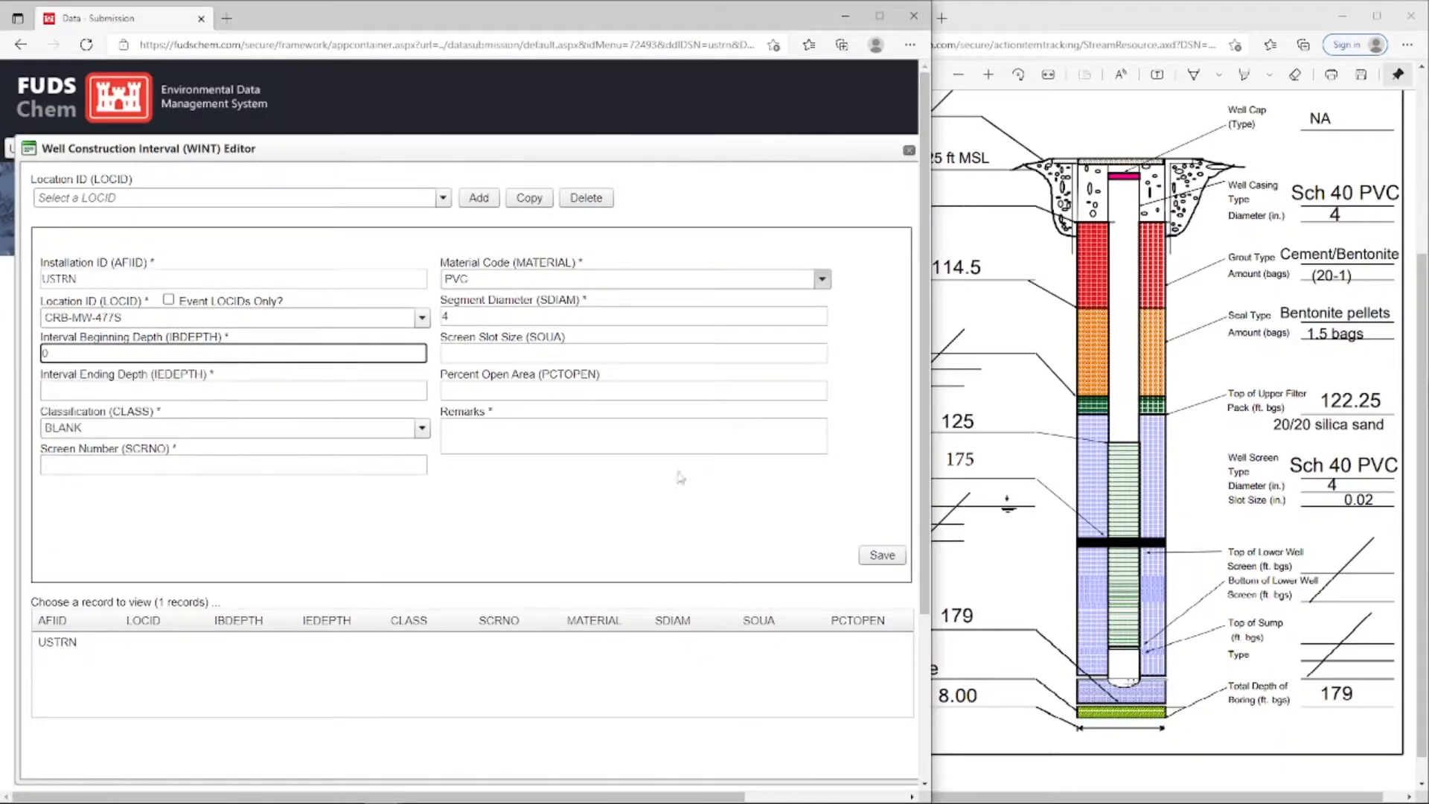
click(1063, 338)
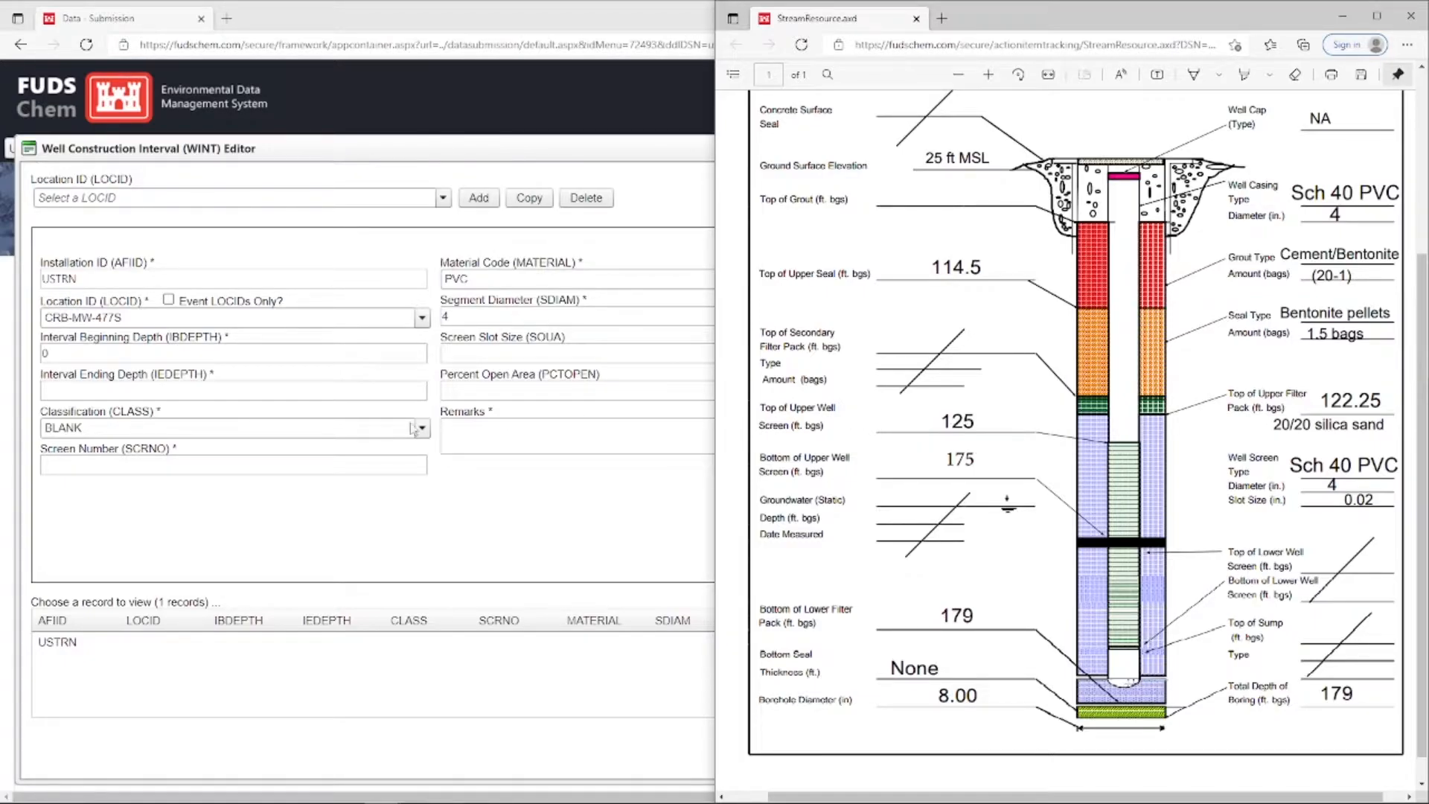
click(103, 391)
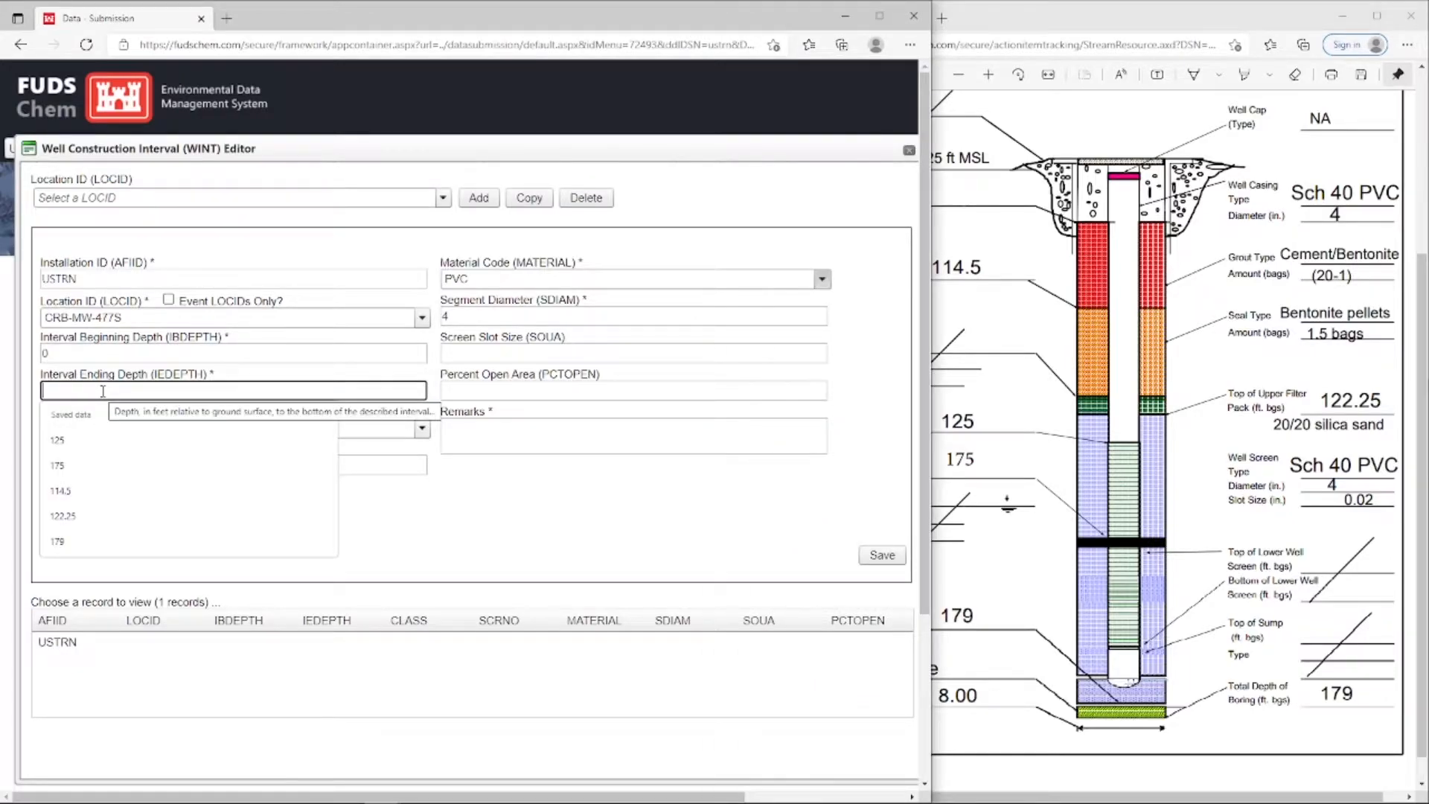
text(125)
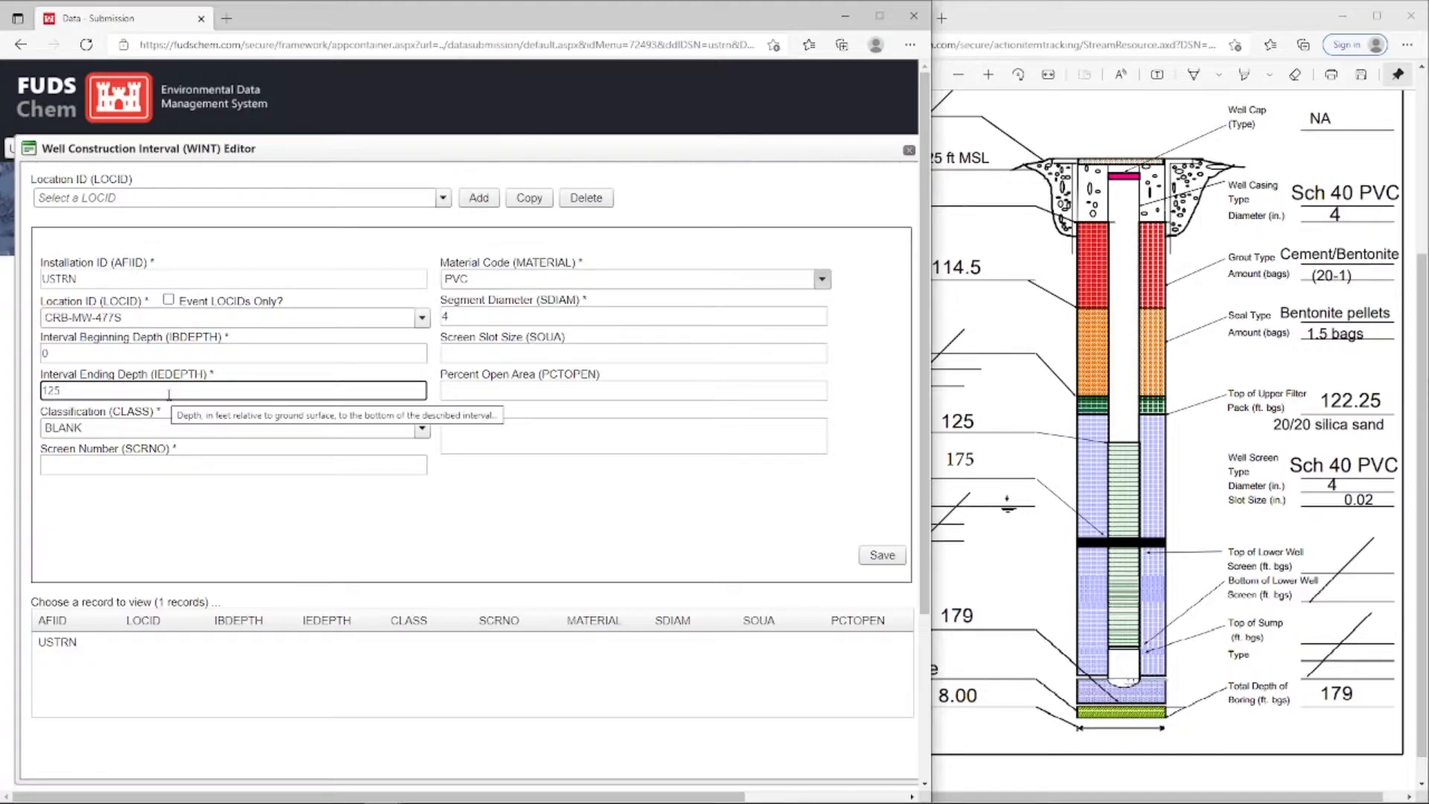
click(195, 462)
text(1)
click(467, 484)
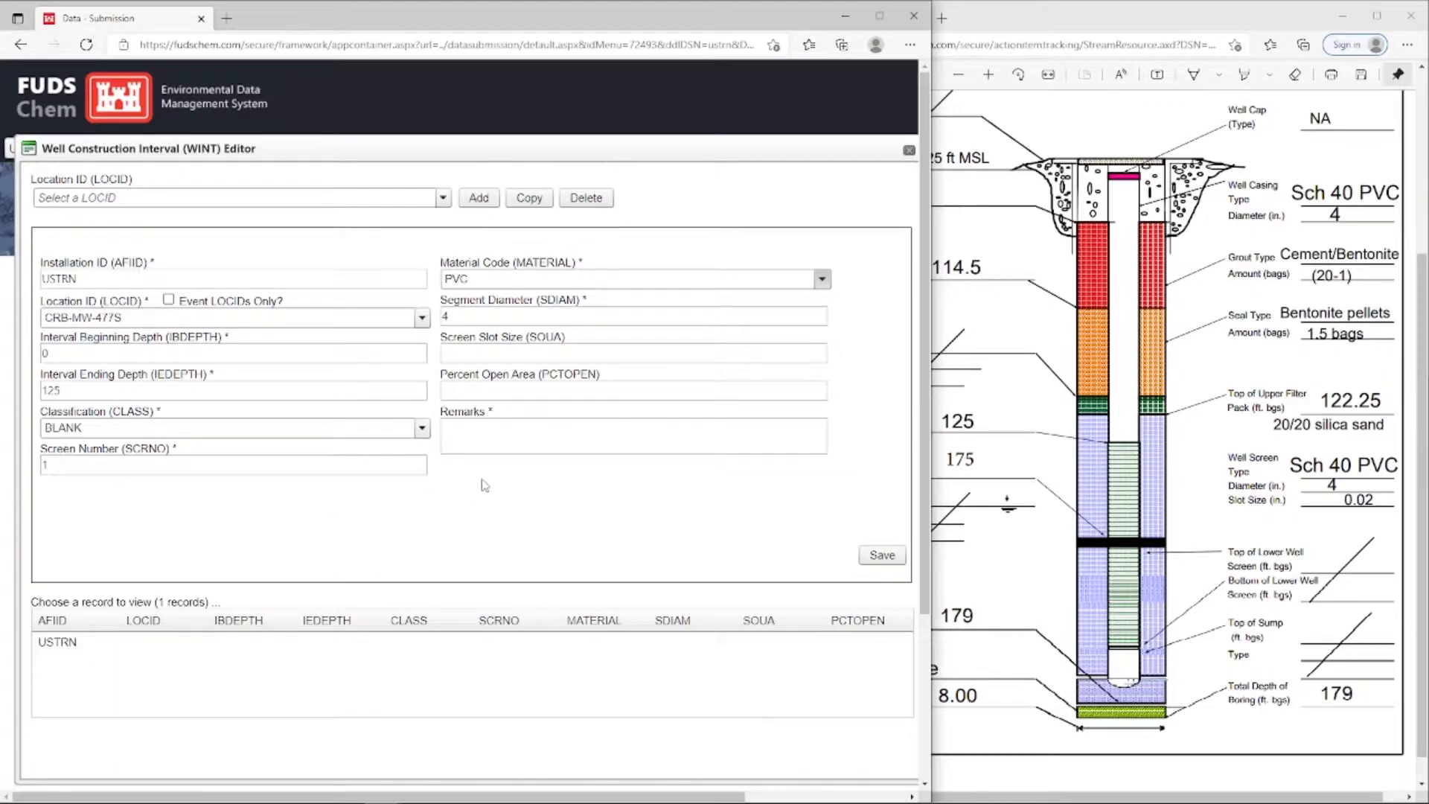
Enter the casing type "Sch 40 PVC" as the remarks and save the blank casing record
click(1172, 468)
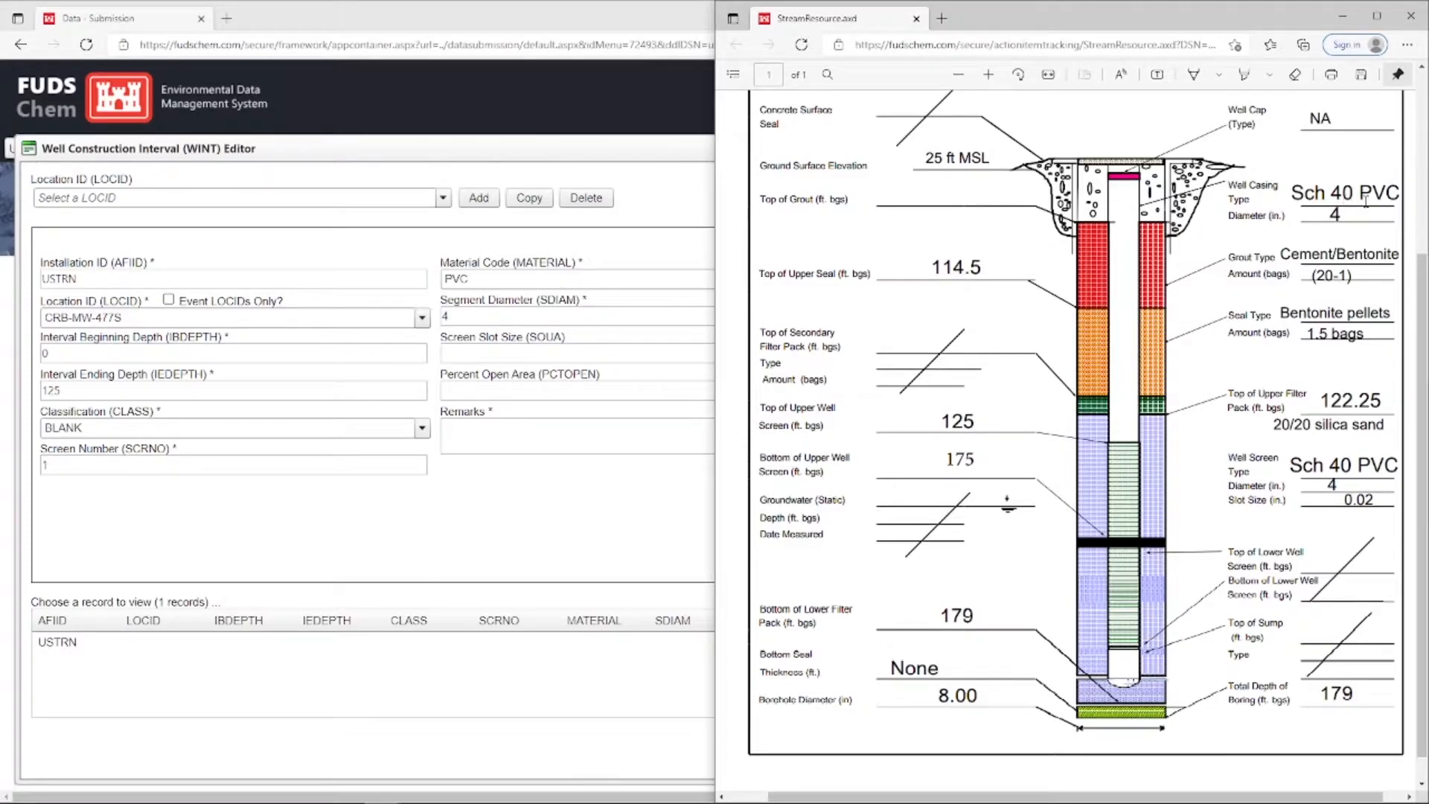
click(535, 438)
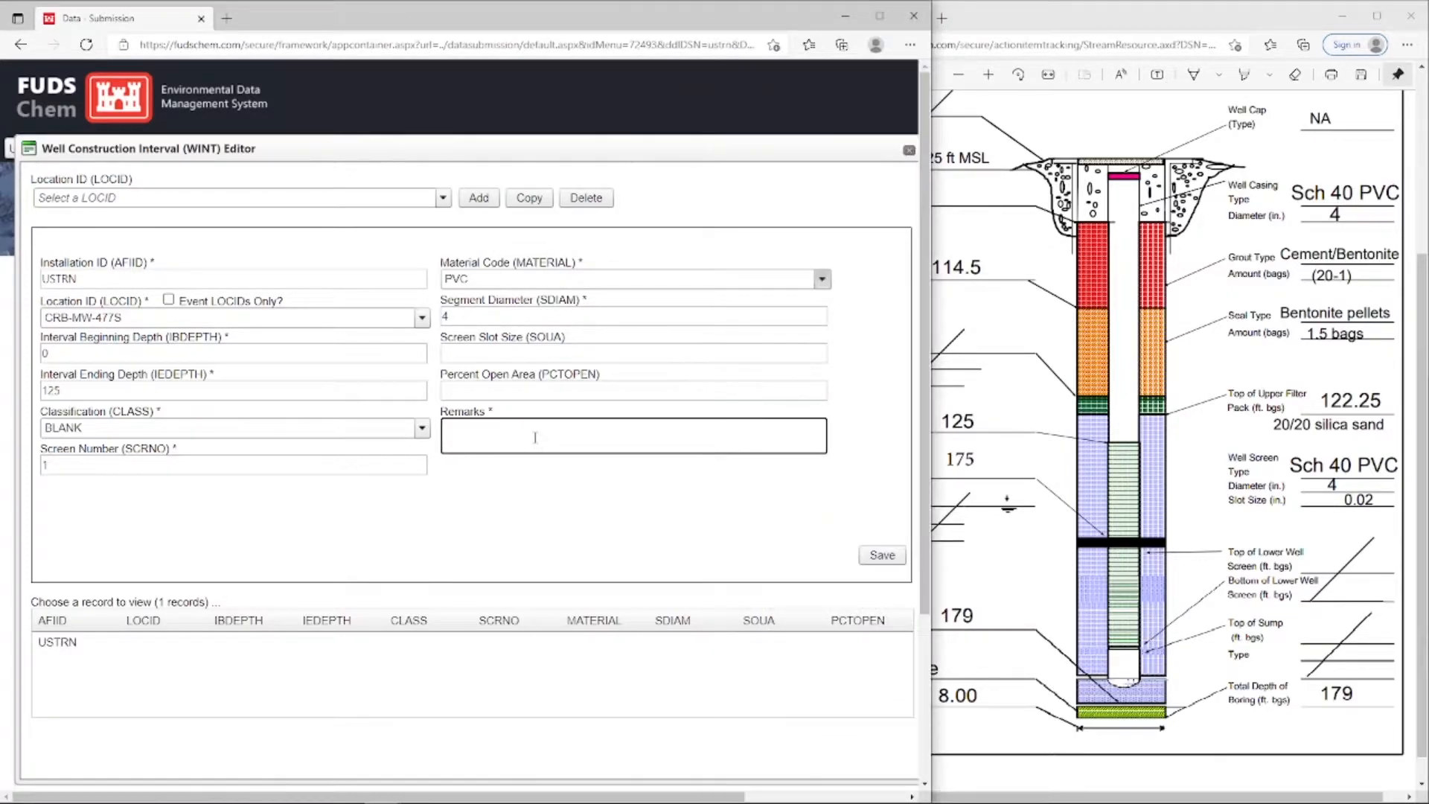
text(Sch 40 PVC)
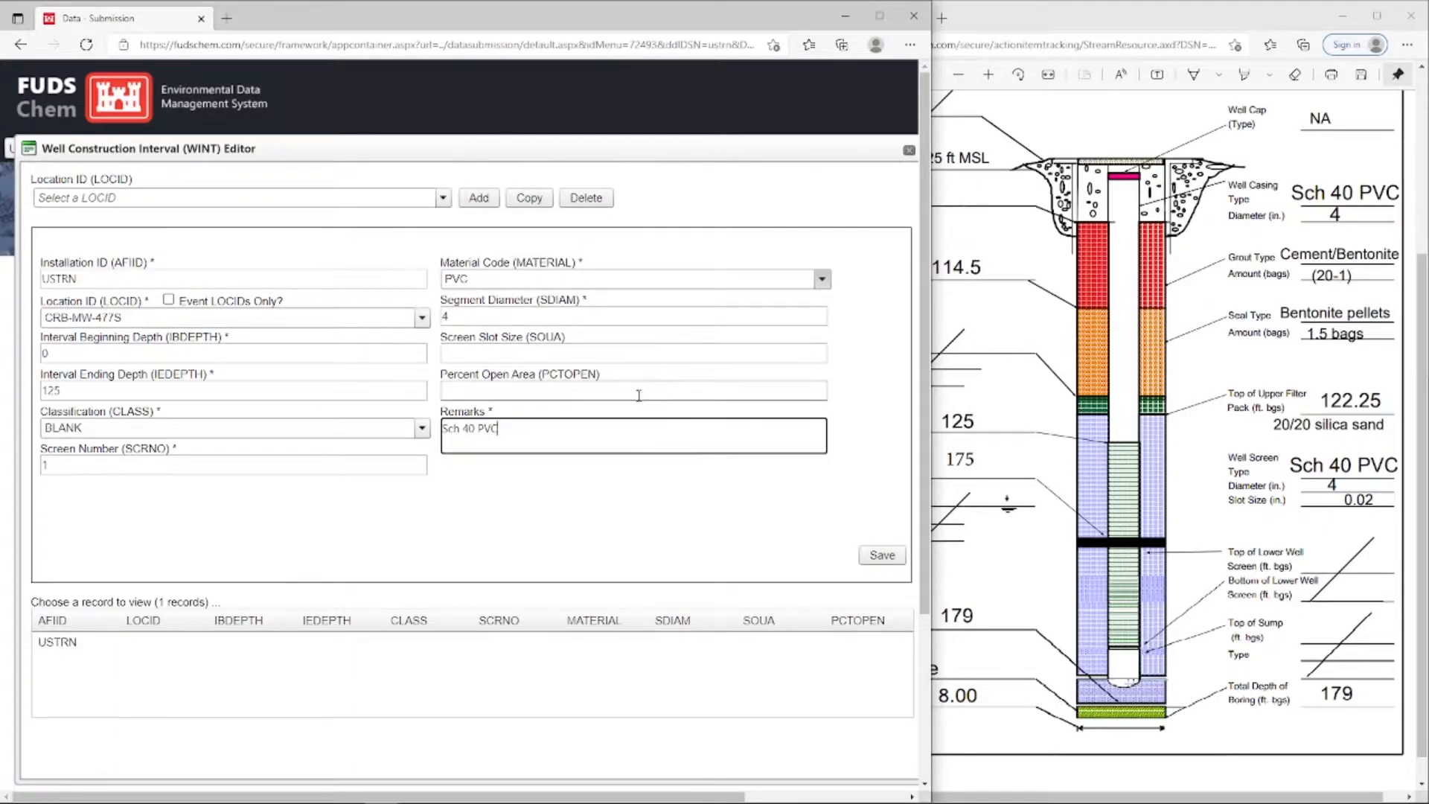
click(876, 562)
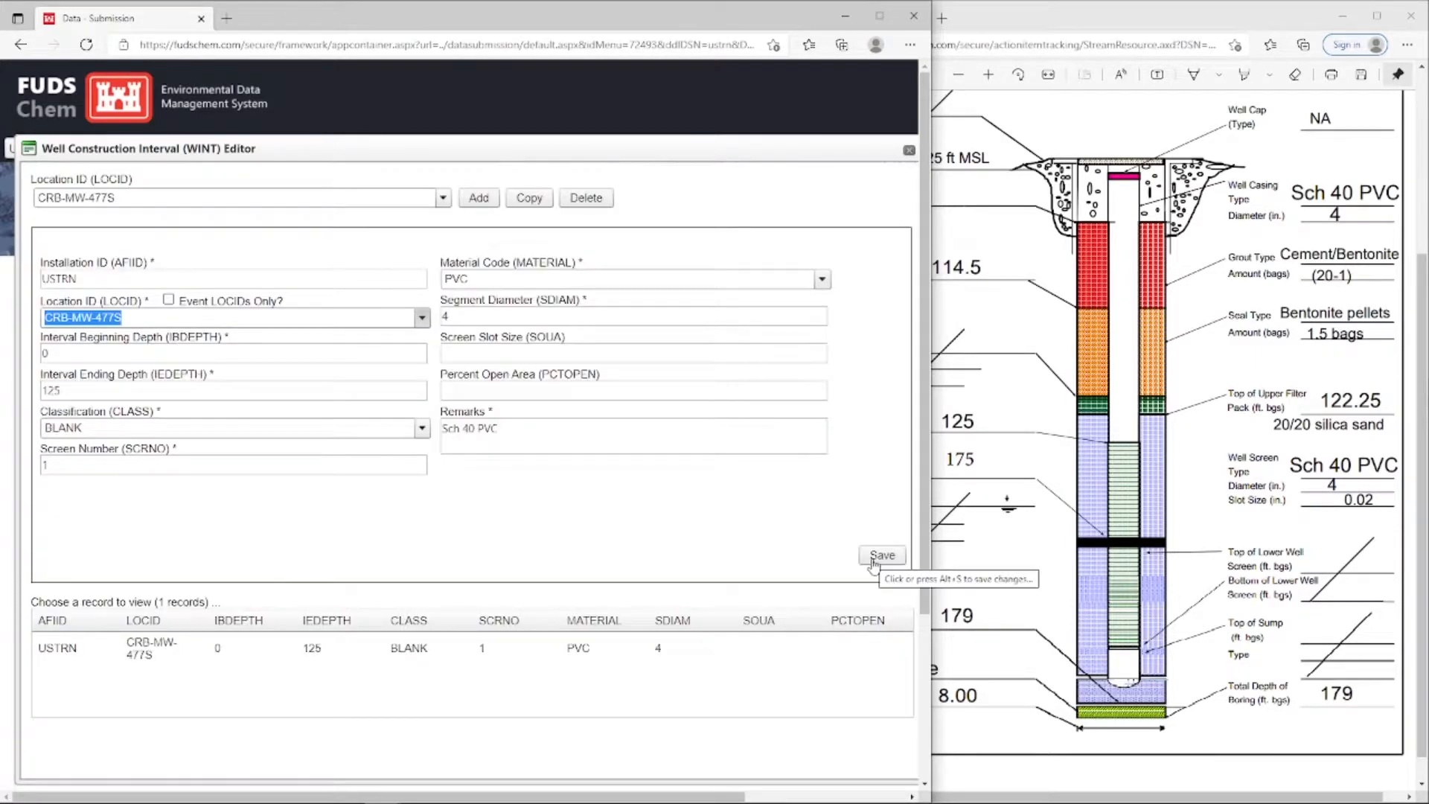
Add a second WINT record with Location ID CRB-MW-477S and consult the diagram for the next interval
click(475, 203)
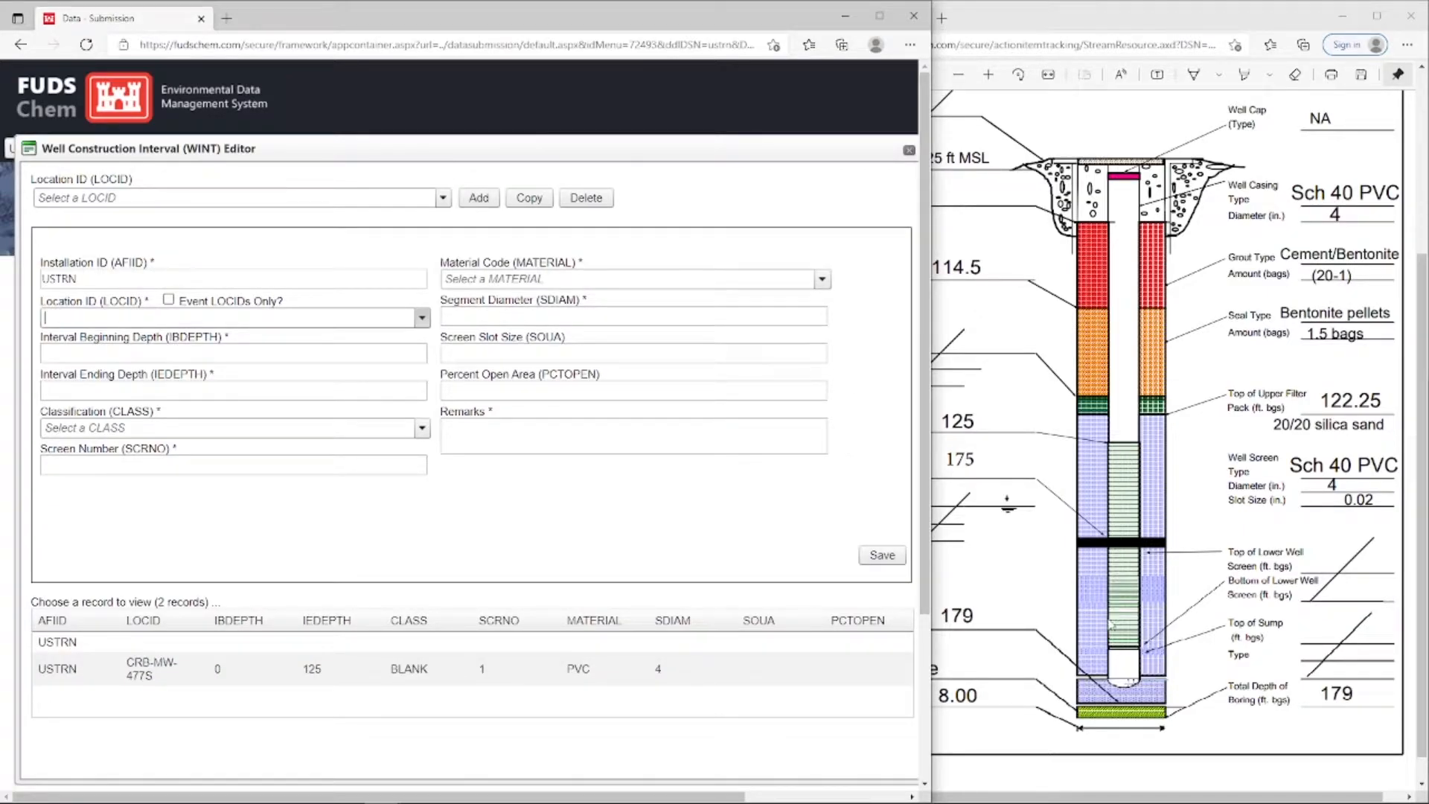
click(105, 318)
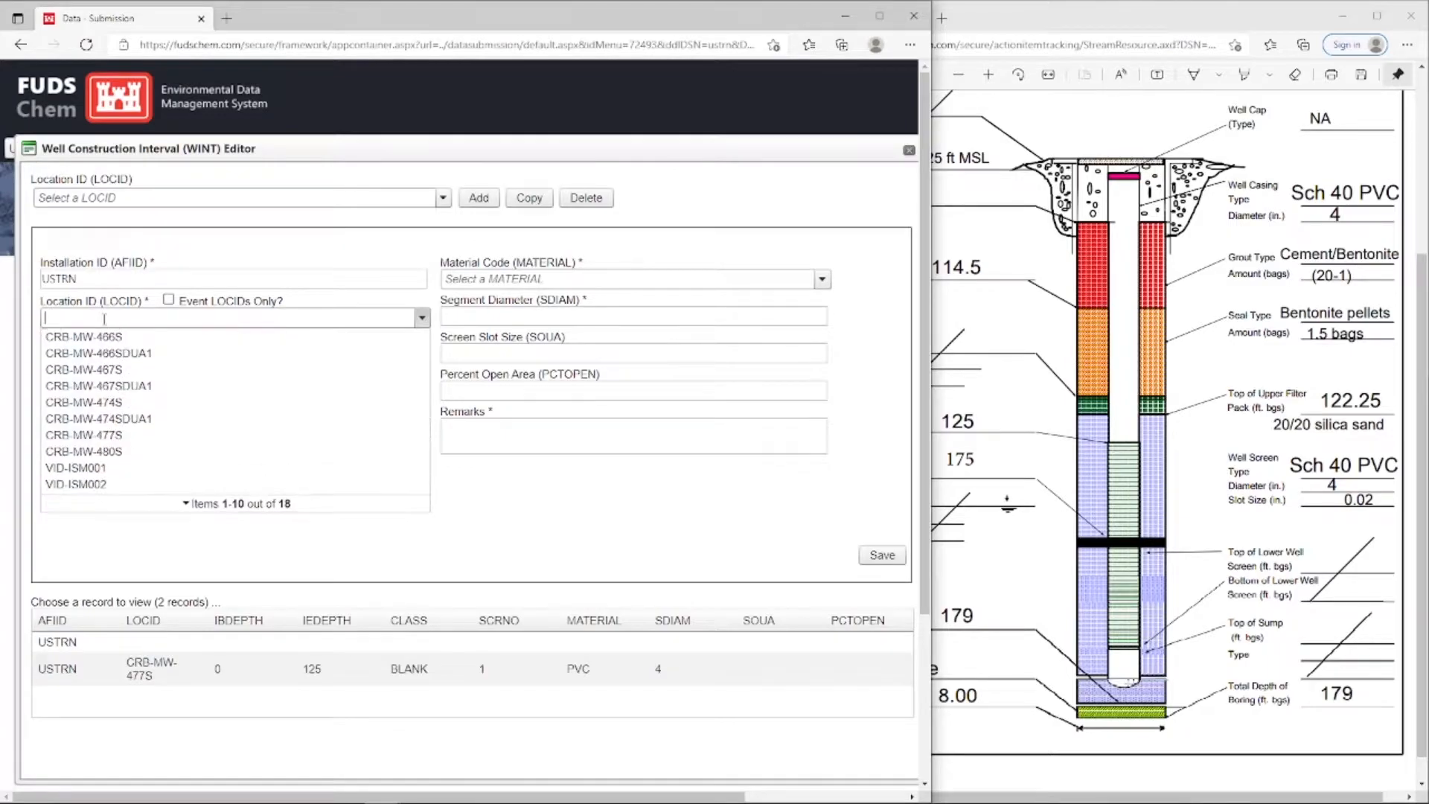
scroll(100, 410, down, 1)
click(100, 405)
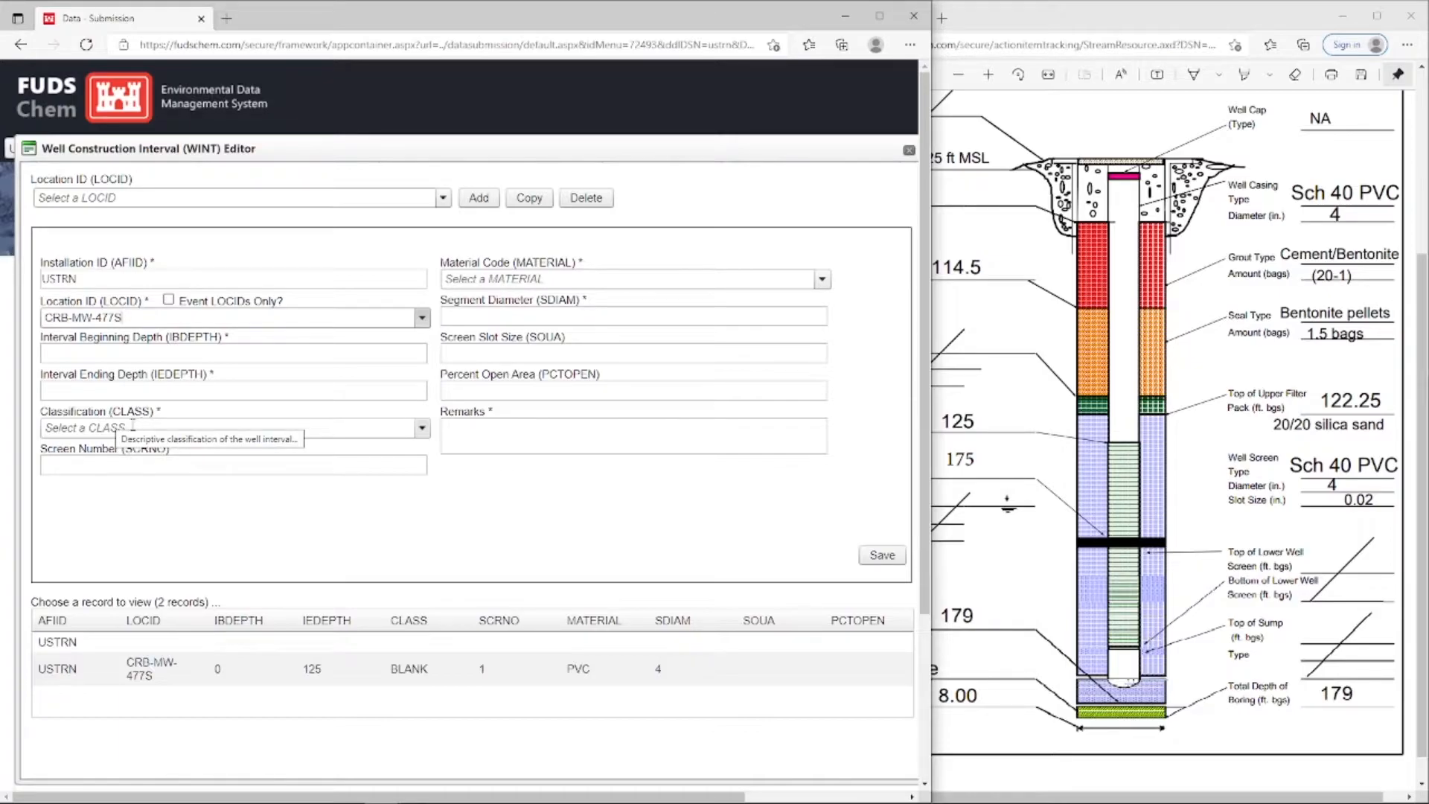
click(1094, 451)
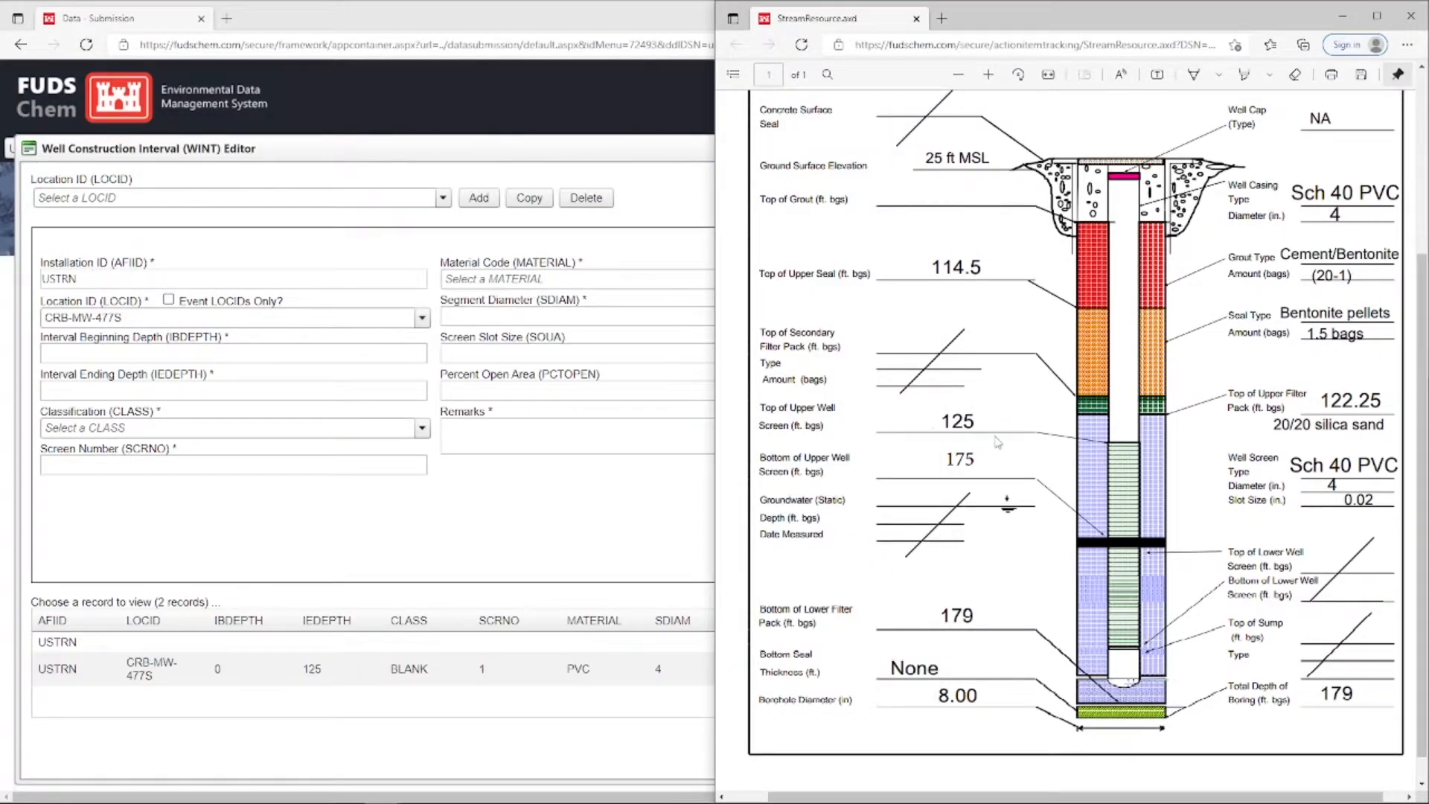
Set the second record's interval beginning depth to 125 and ending depth to 175 from the well diagram
click(77, 354)
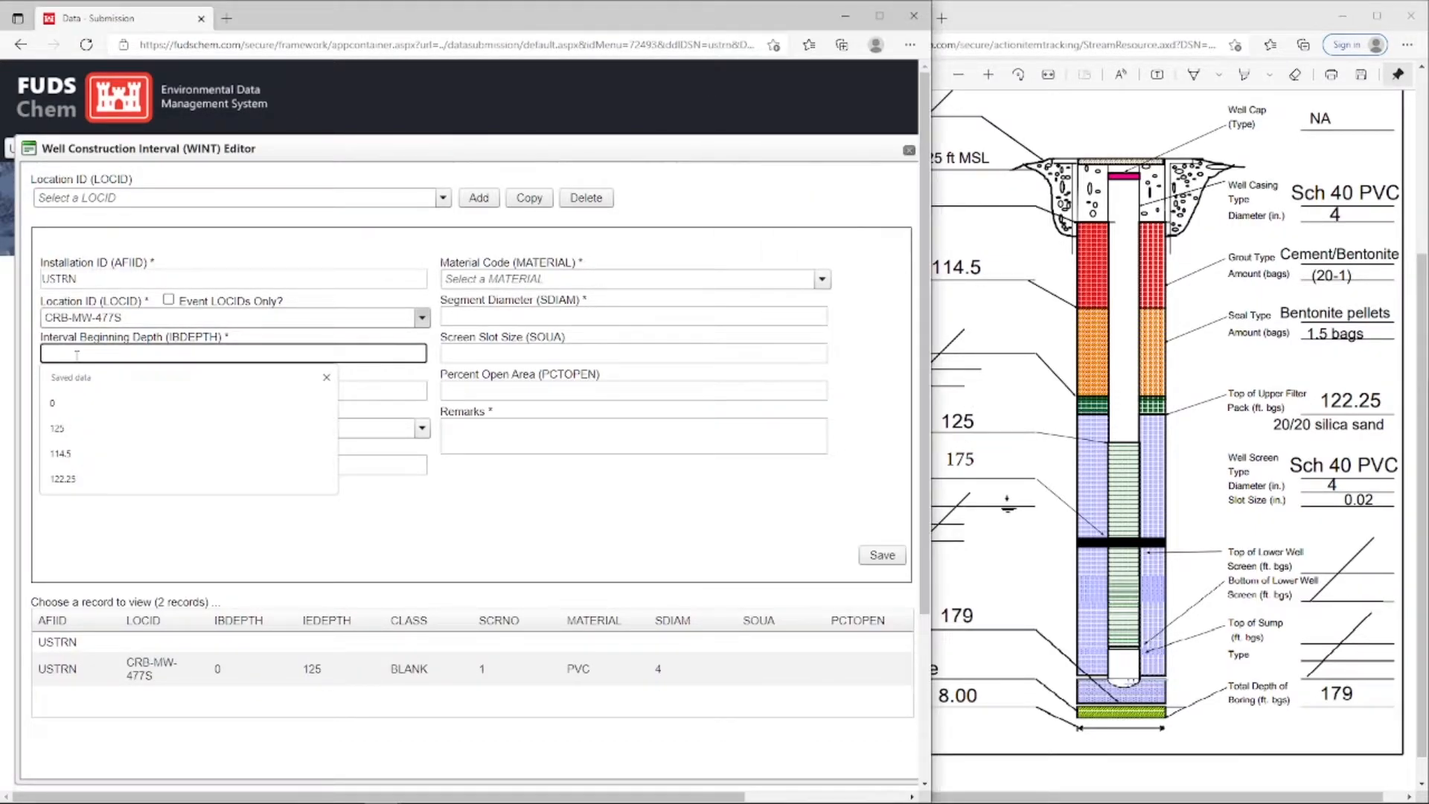
text(125)
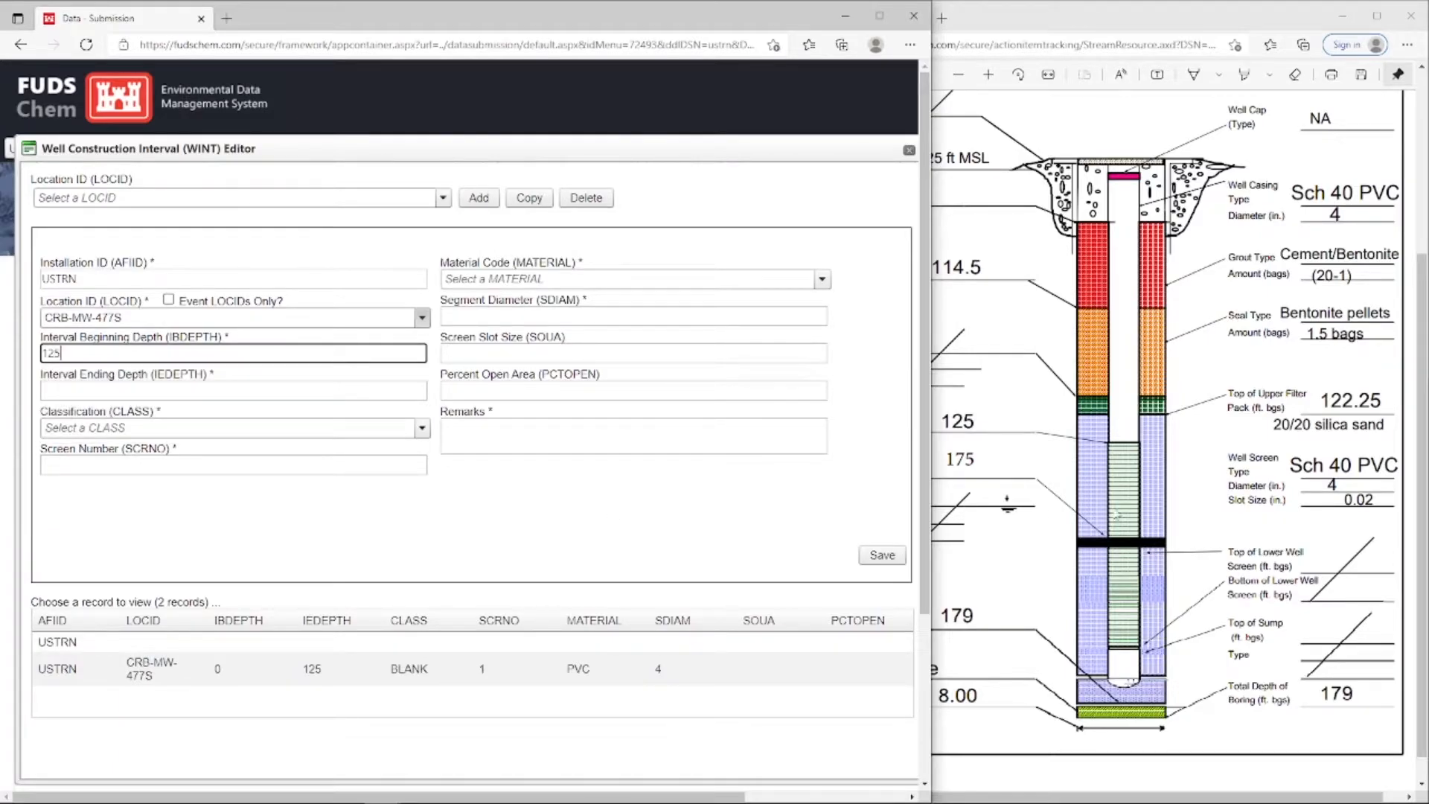
click(1148, 519)
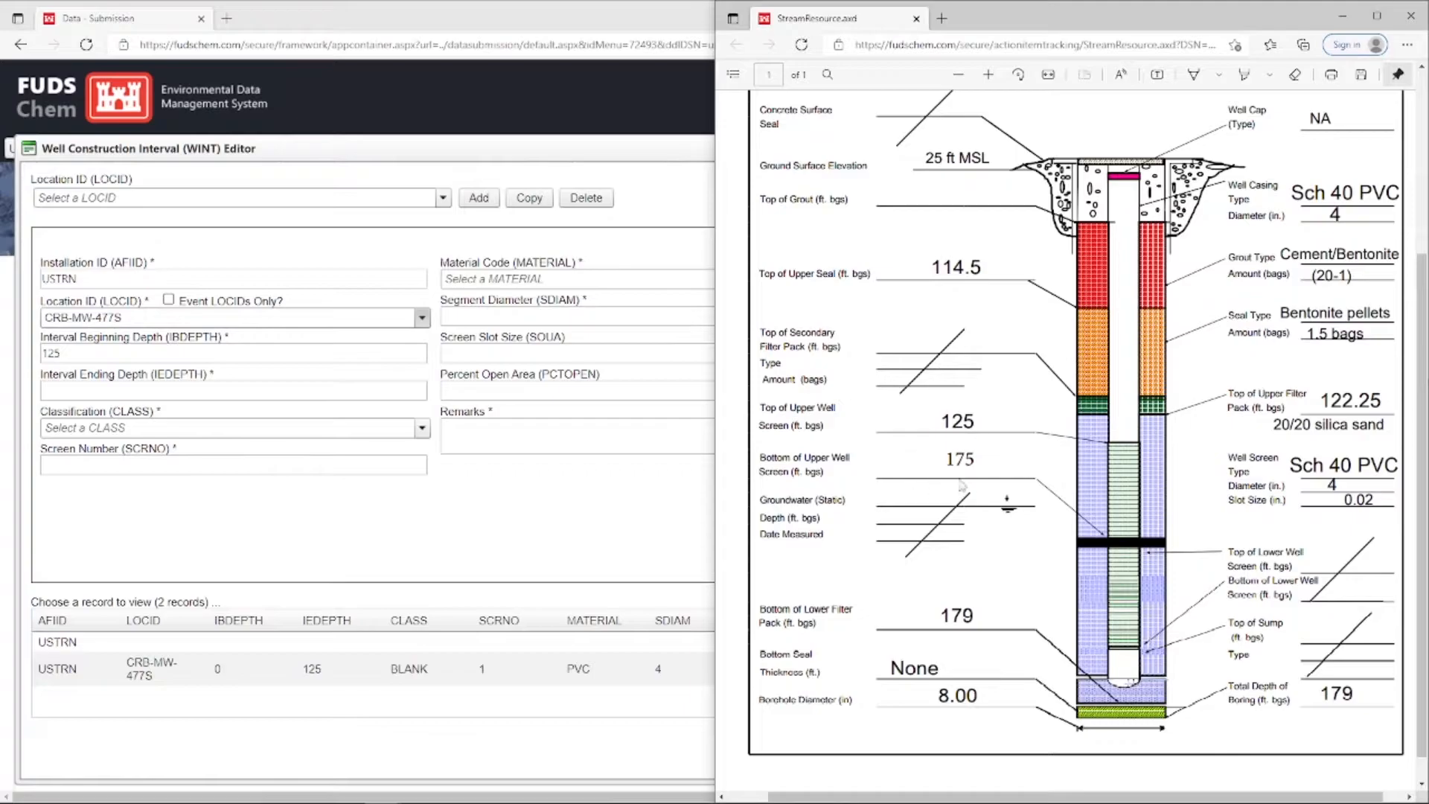
click(137, 392)
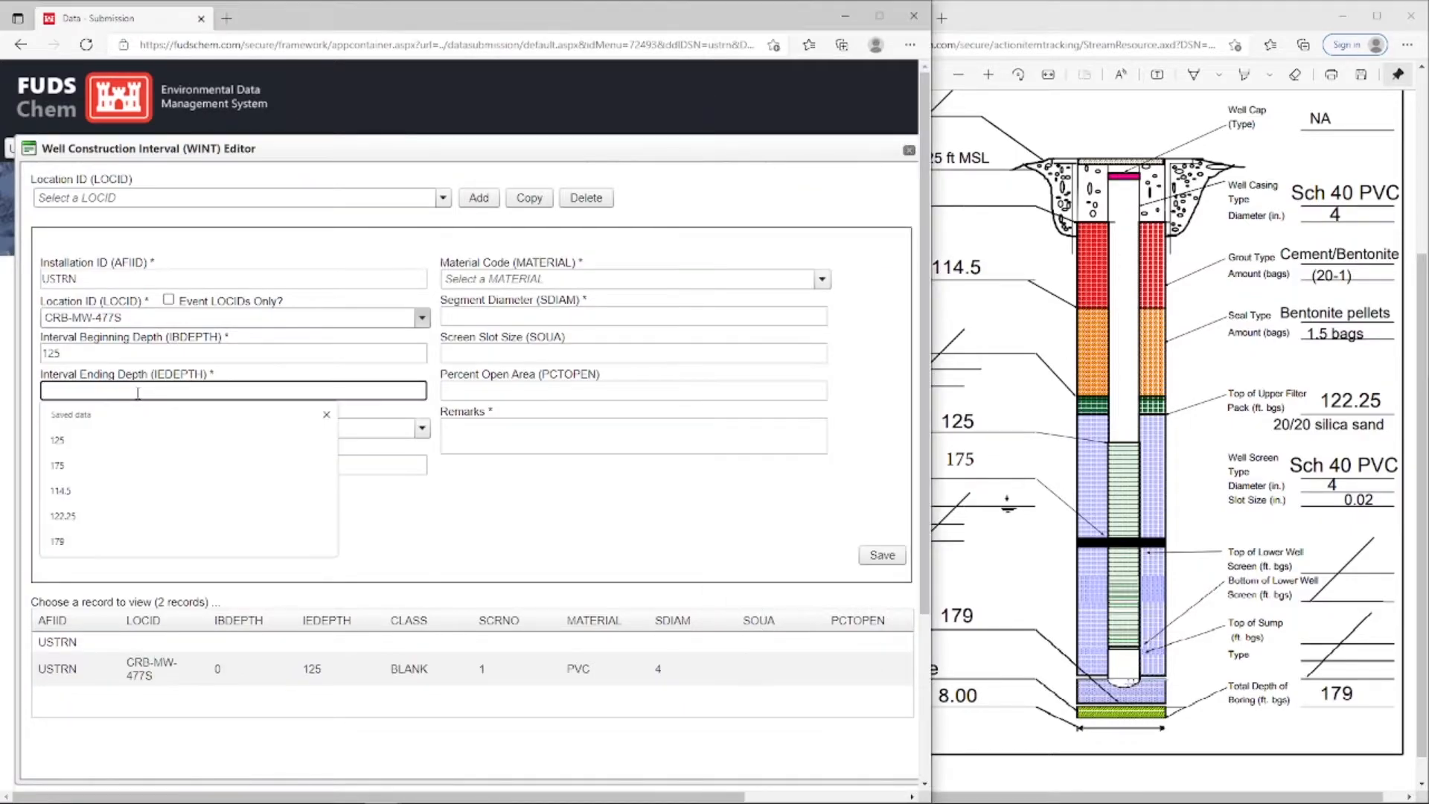
text(175)
Classify the 125 to 175 interval as SCRN, Screen, with screen number 1
click(140, 428)
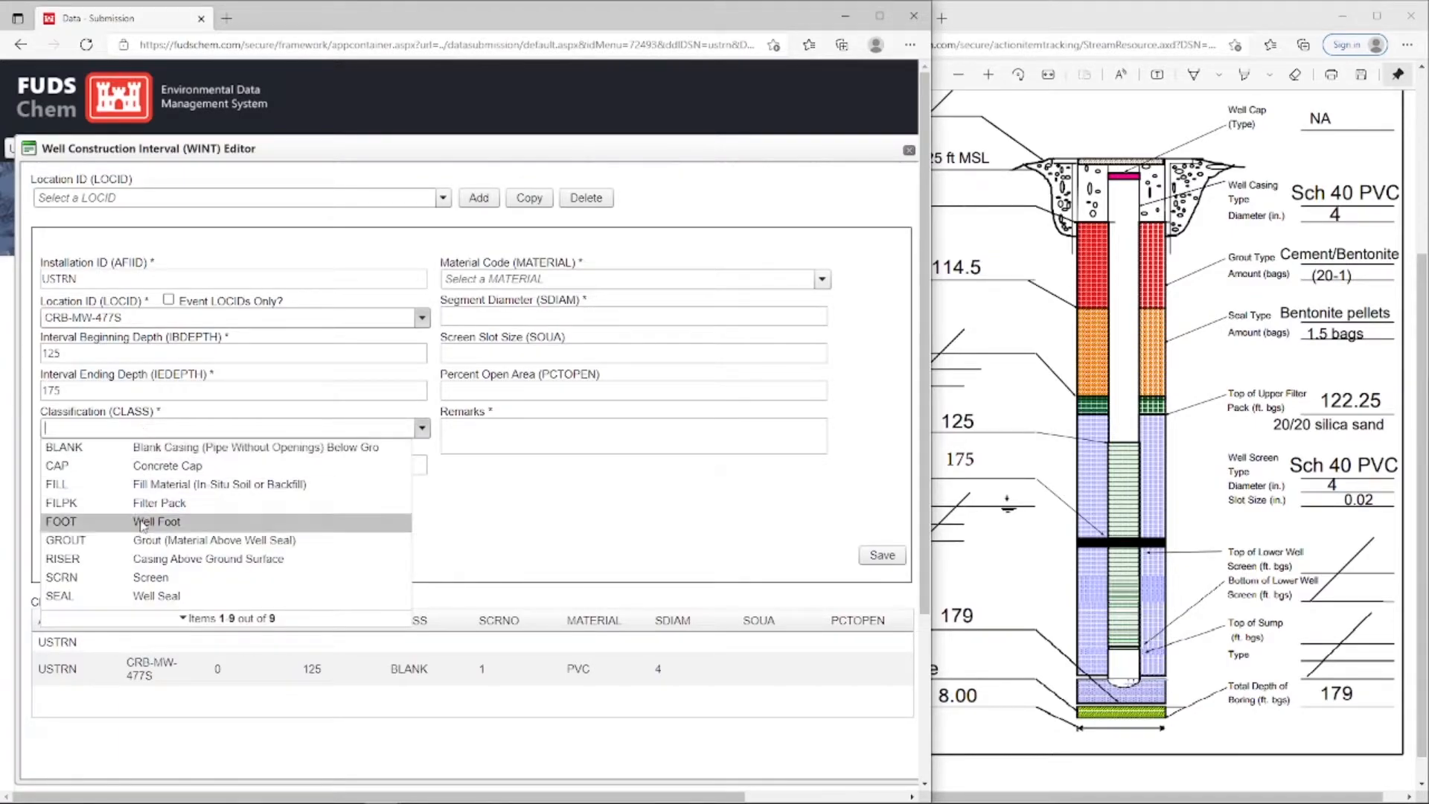
click(189, 584)
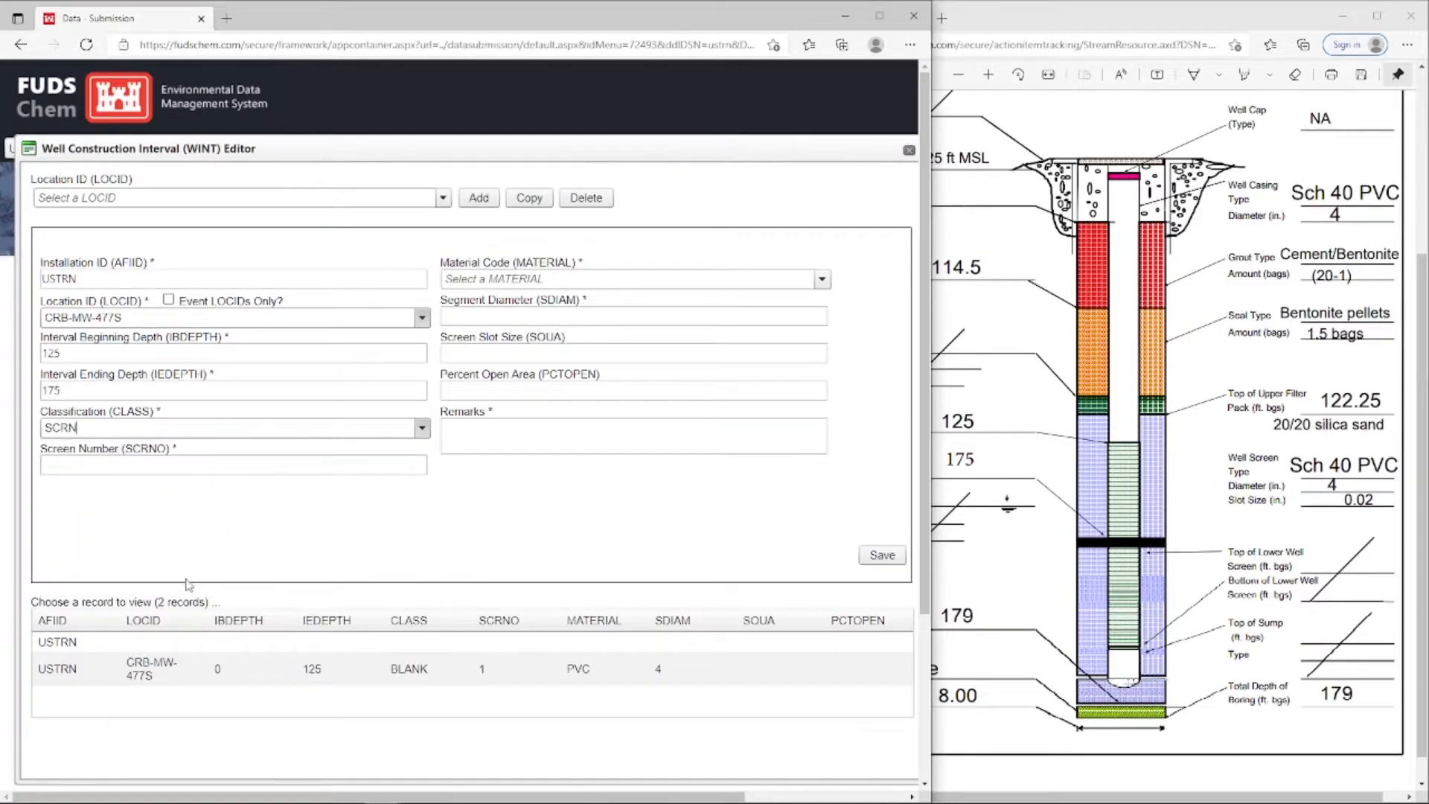
click(184, 465)
text(1)
click(532, 513)
Set the screen interval's material code to PVC, Polyvinyl Chloride, and its segment diameter to 4
click(525, 280)
text(p)
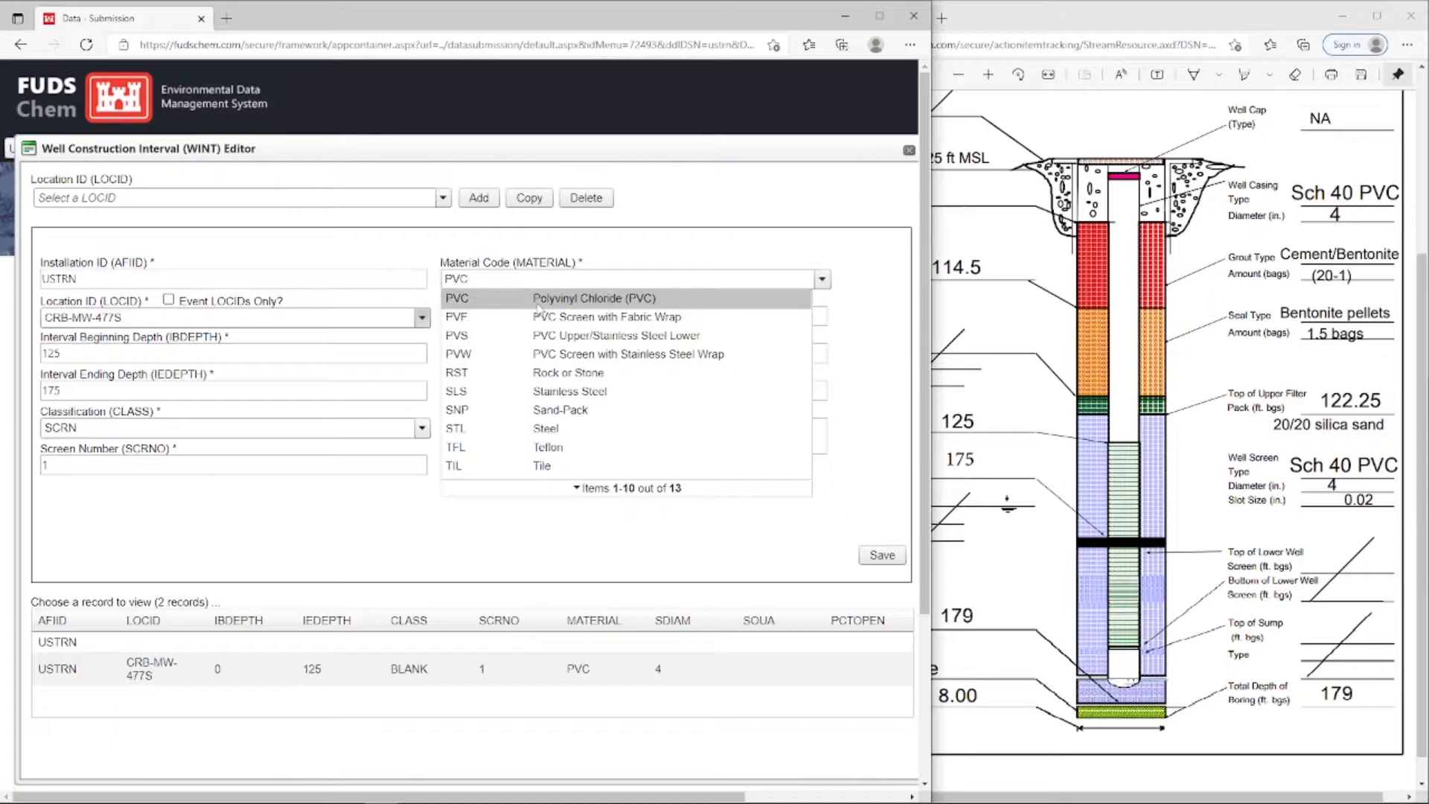
key(Return)
click(516, 315)
text(4)
click(873, 368)
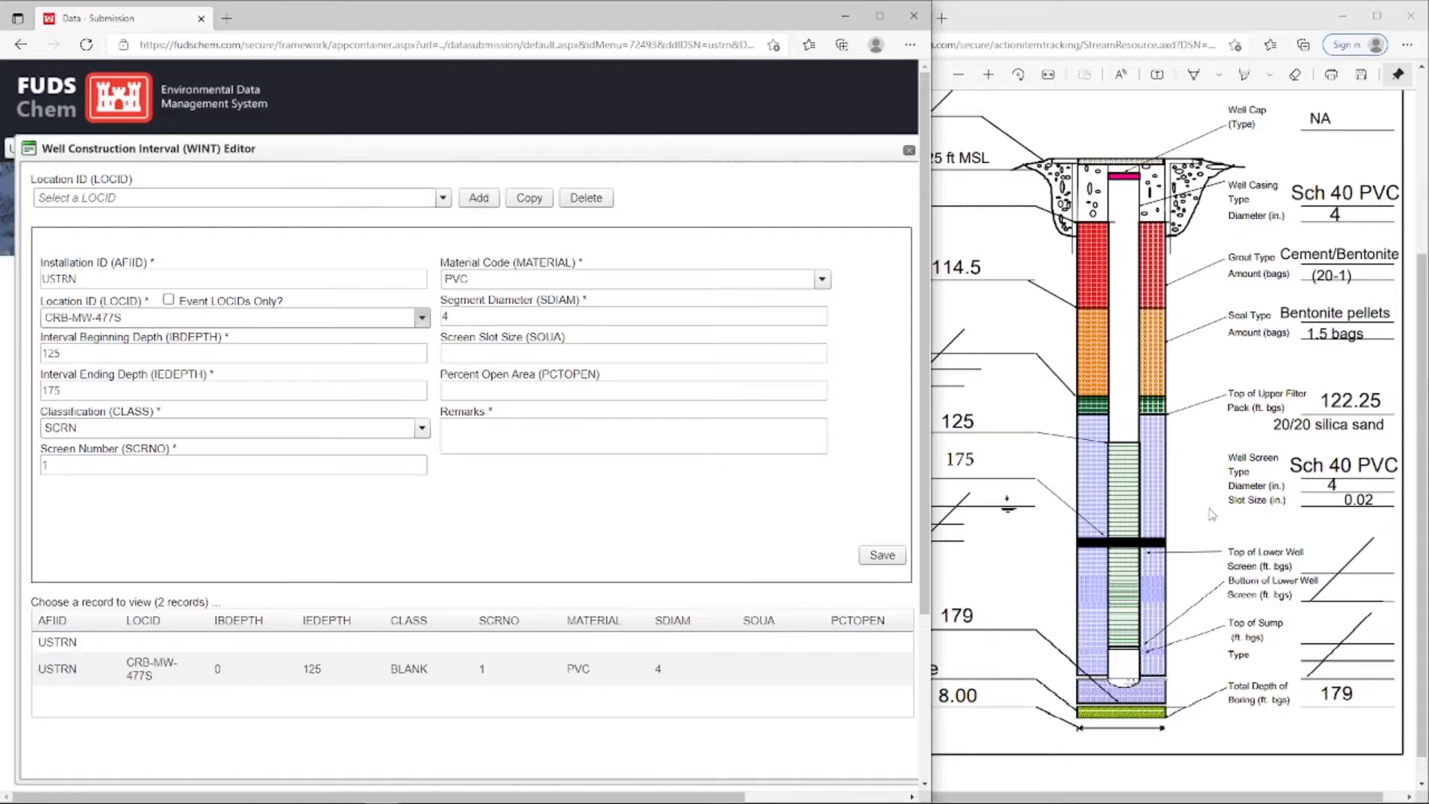
Set the screen interval's slot size to 0.02 and its percent open area to 0
click(553, 352)
text(0.02)
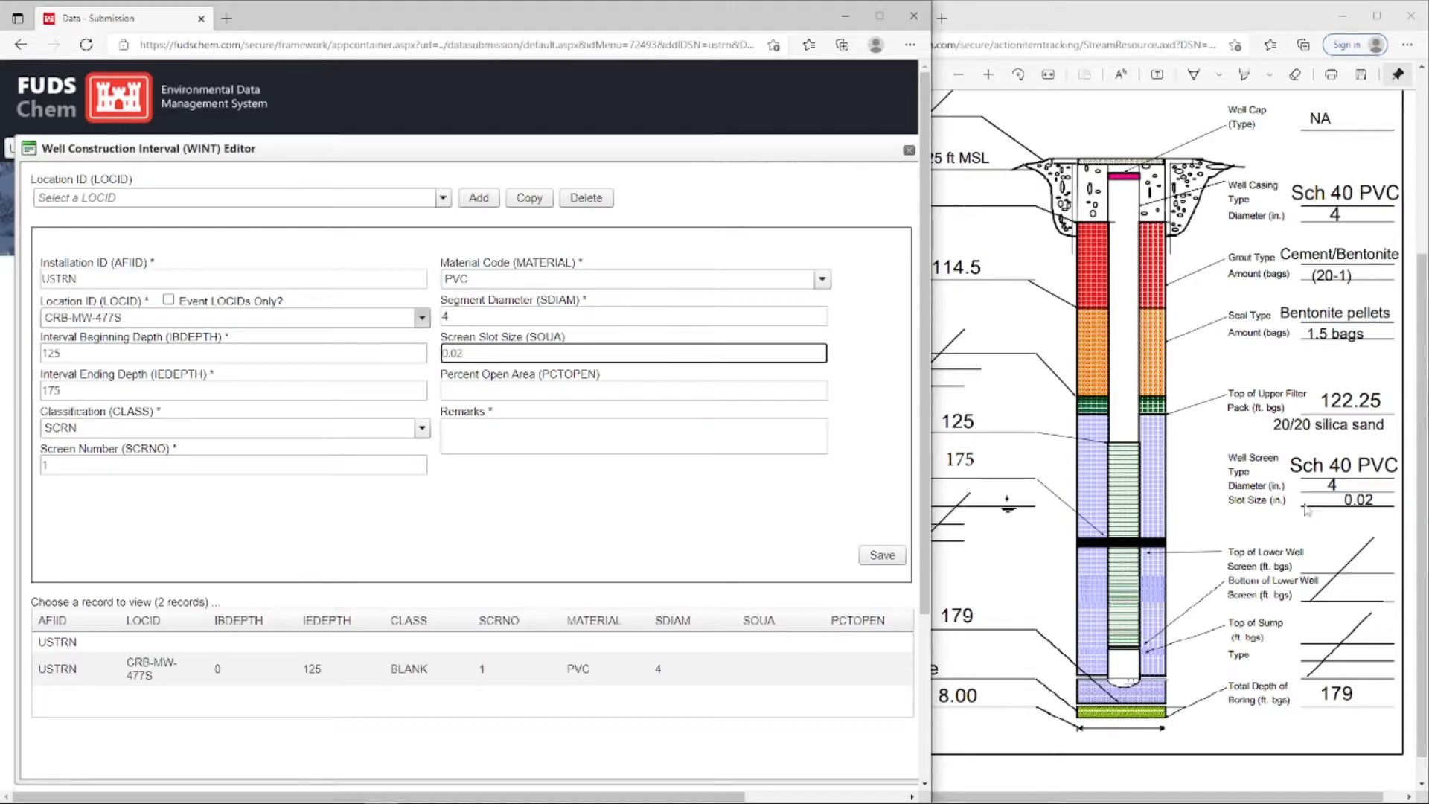
click(456, 390)
text(0)
click(464, 509)
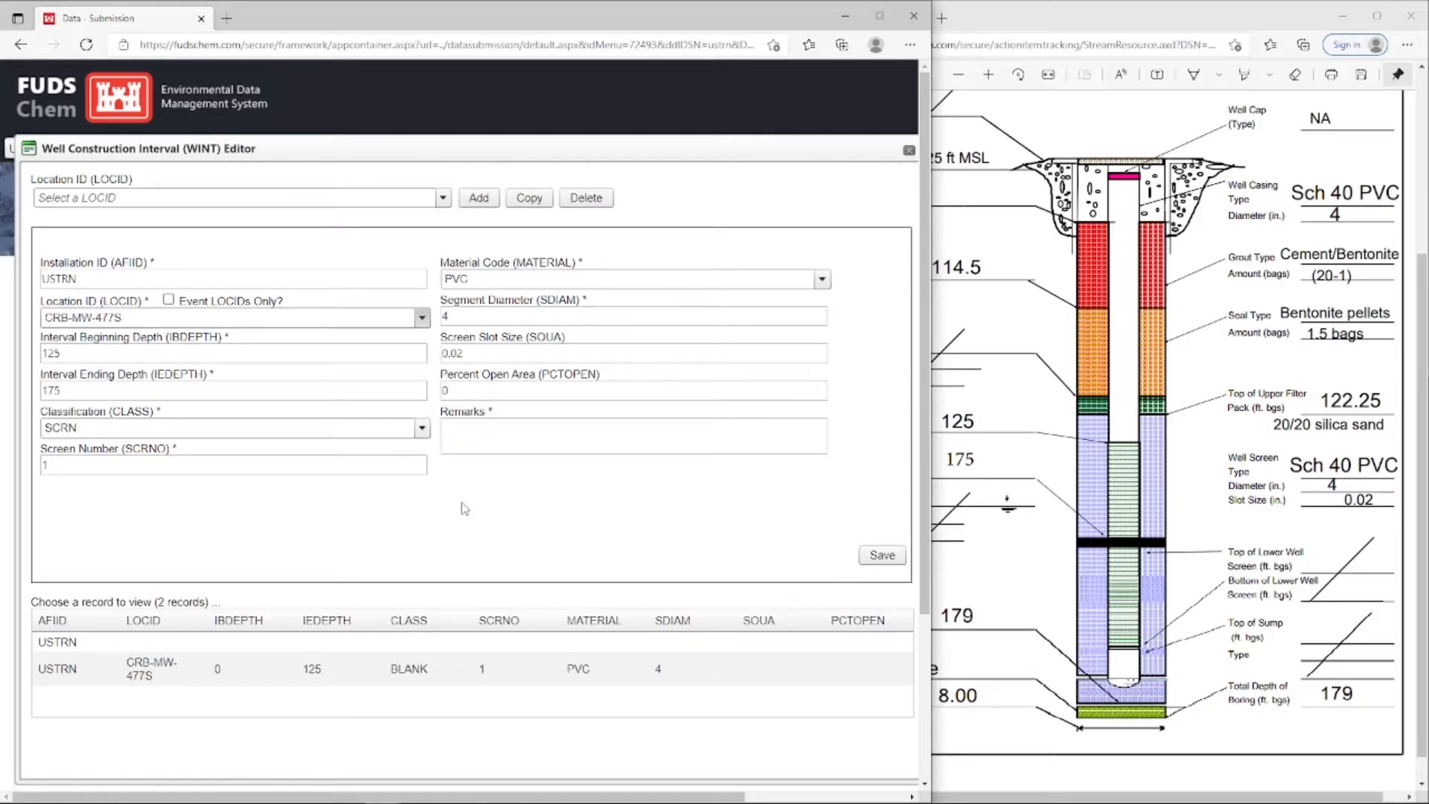
Enter the remarks "Sch 40 PVC, percent open area not available" and save the screen record
click(472, 438)
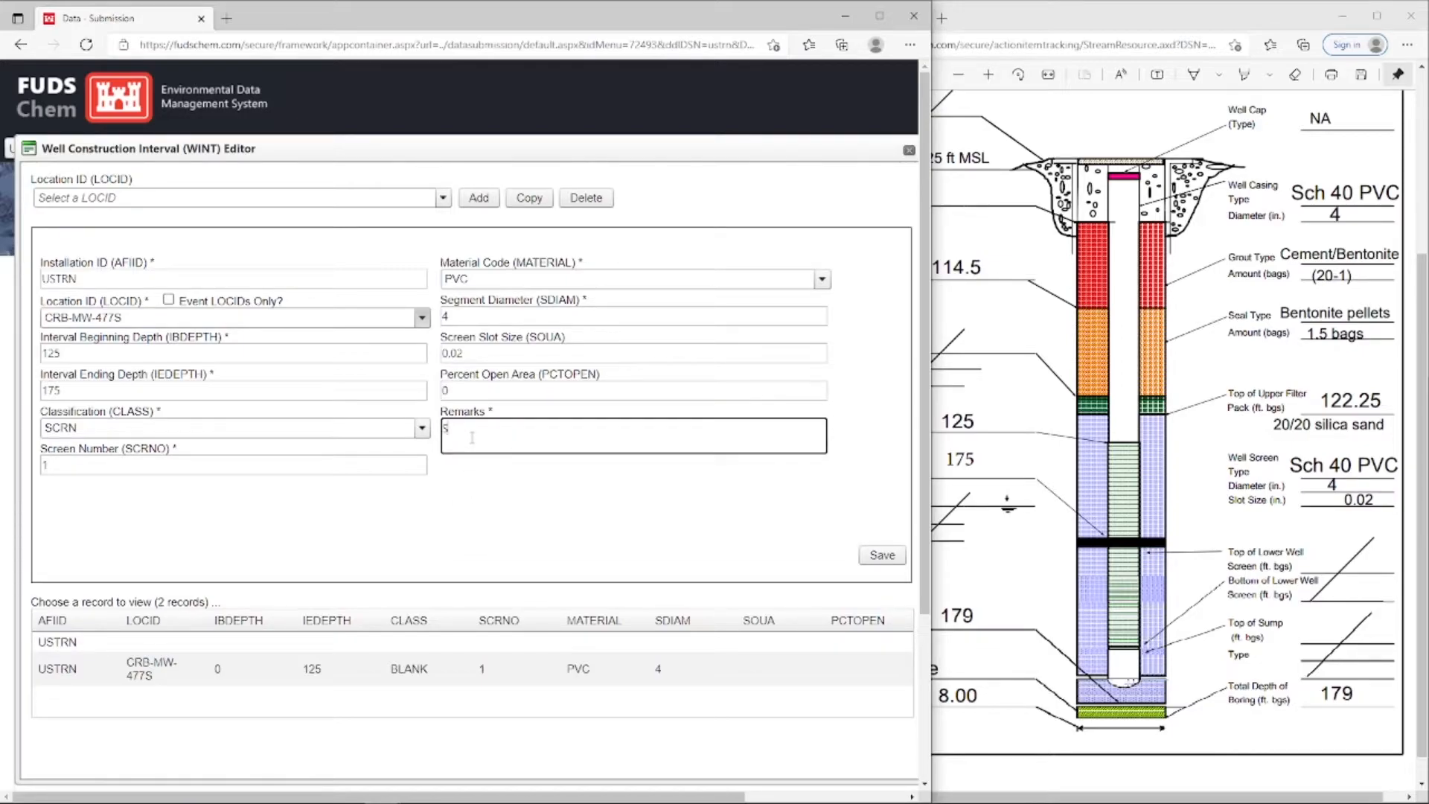
text(Sch 40 PVC)
text(, percent open an)
text(ea not a)
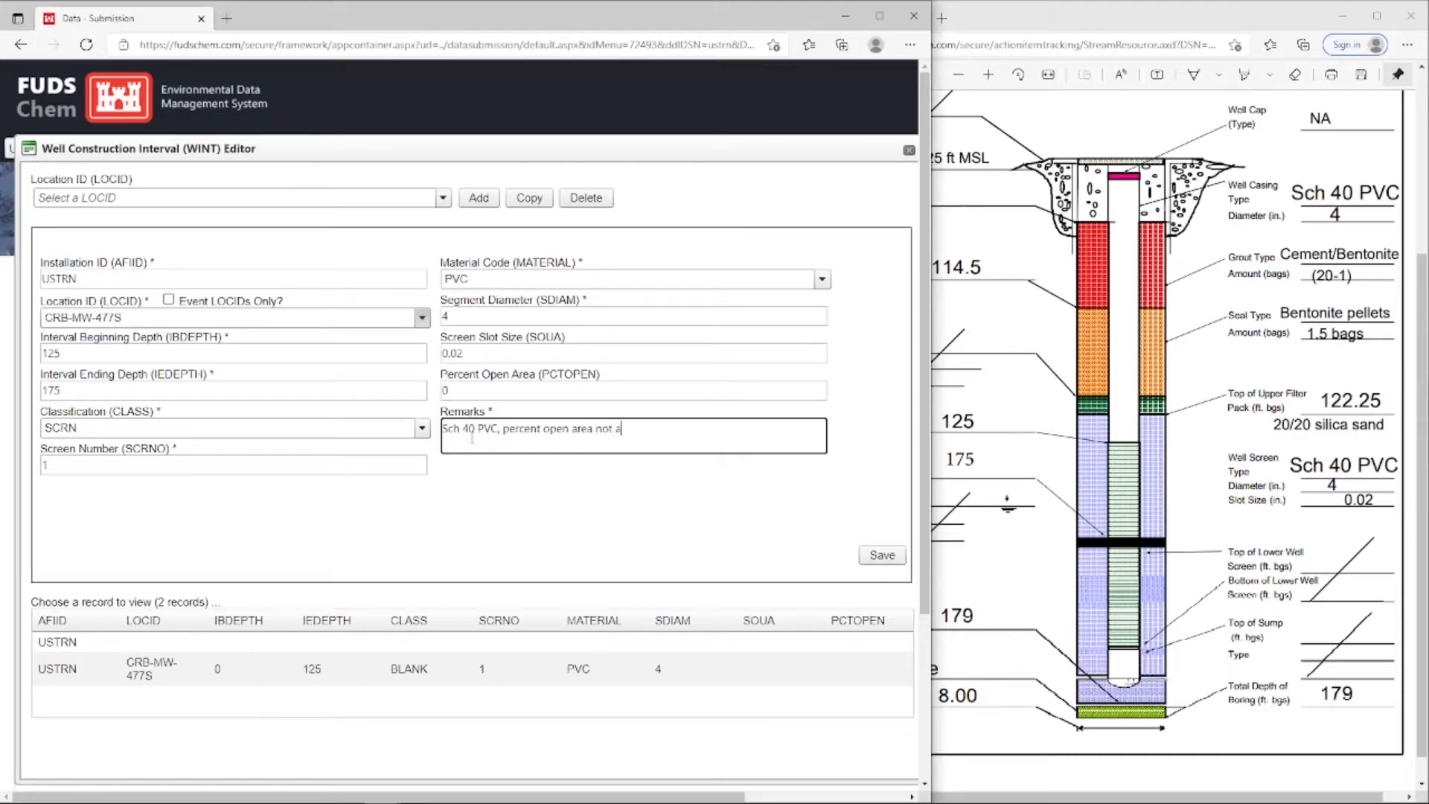
text(vailable)
click(882, 555)
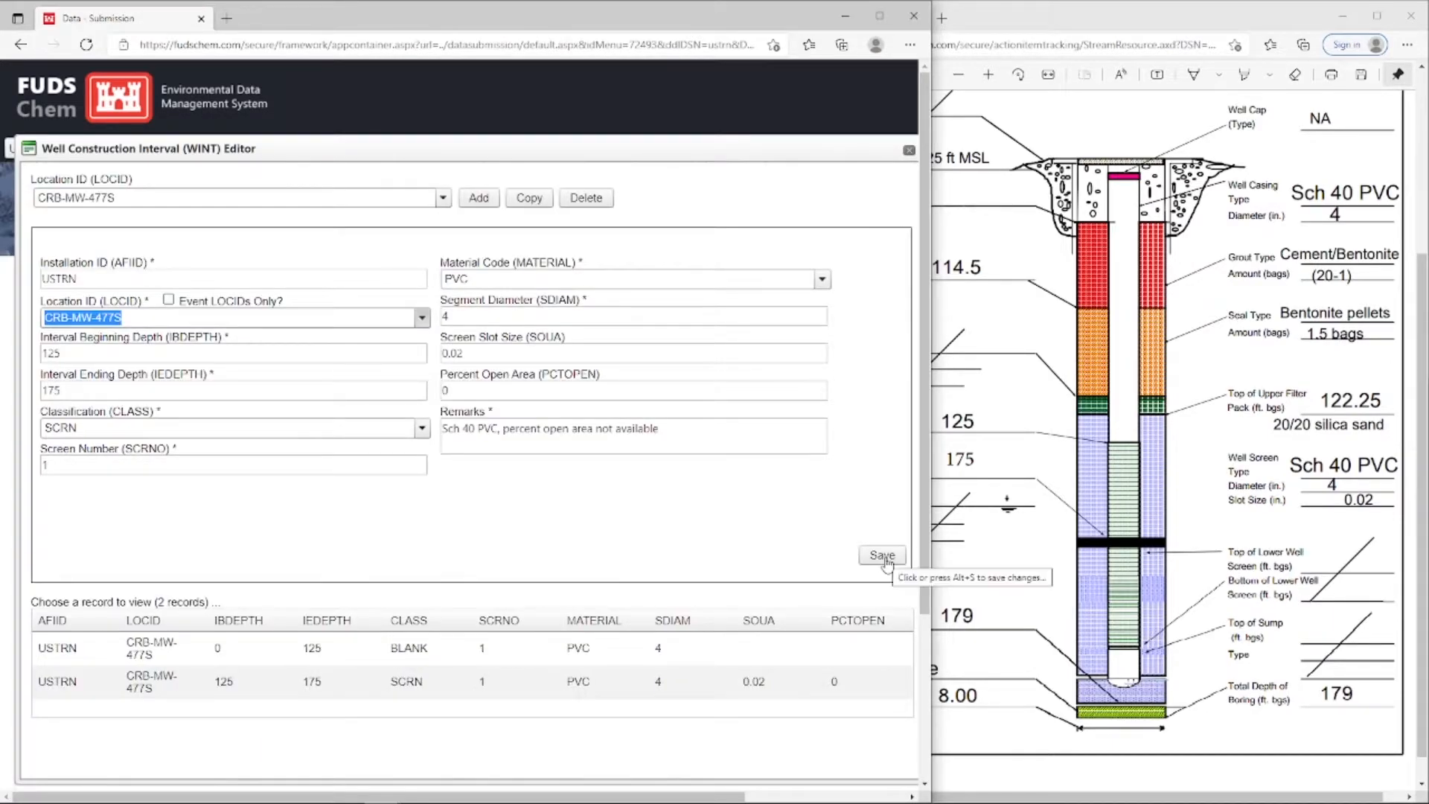
Add a third WINT record with Location ID CRB-MW-477S and compare the classification options with the bottom of the well diagram
click(480, 199)
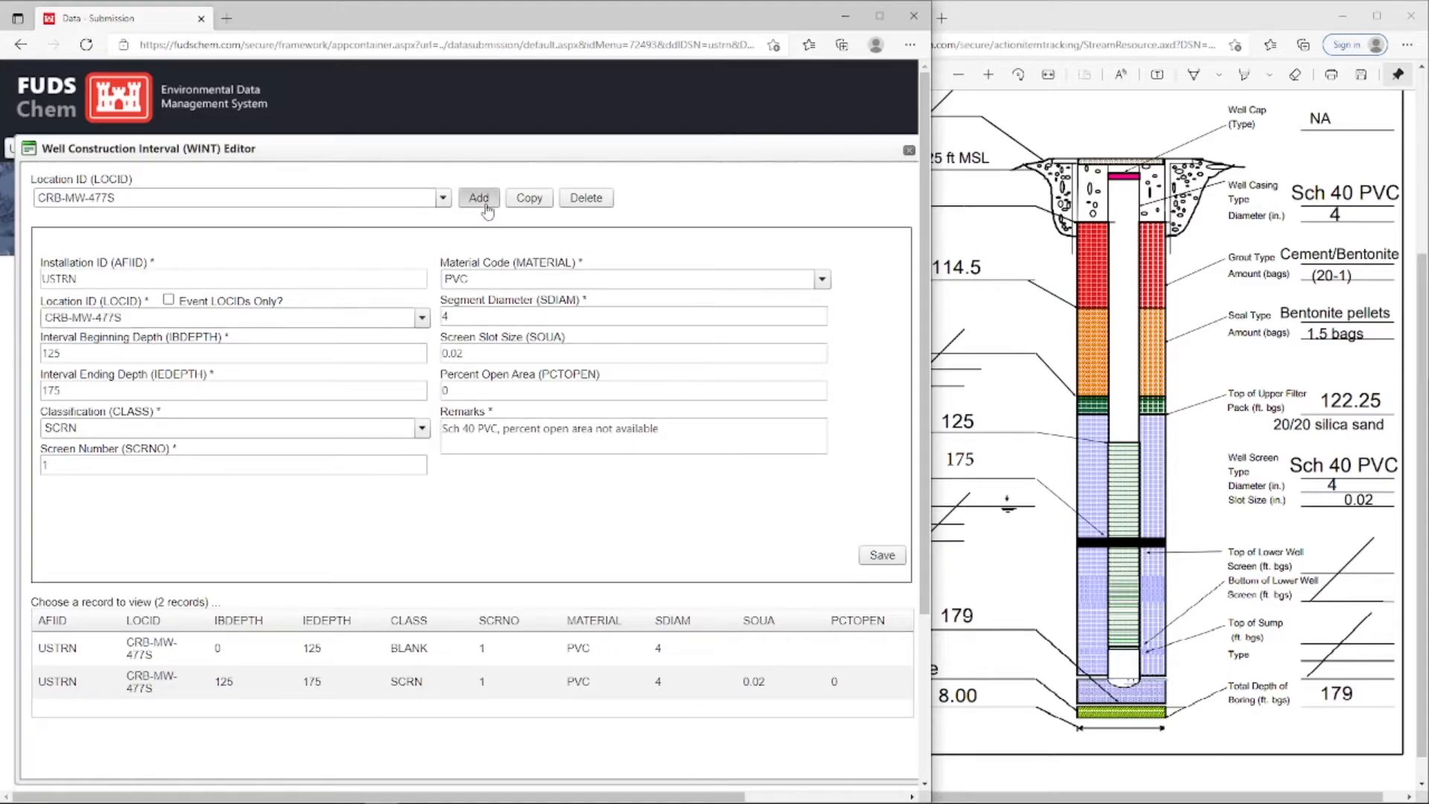
click(422, 318)
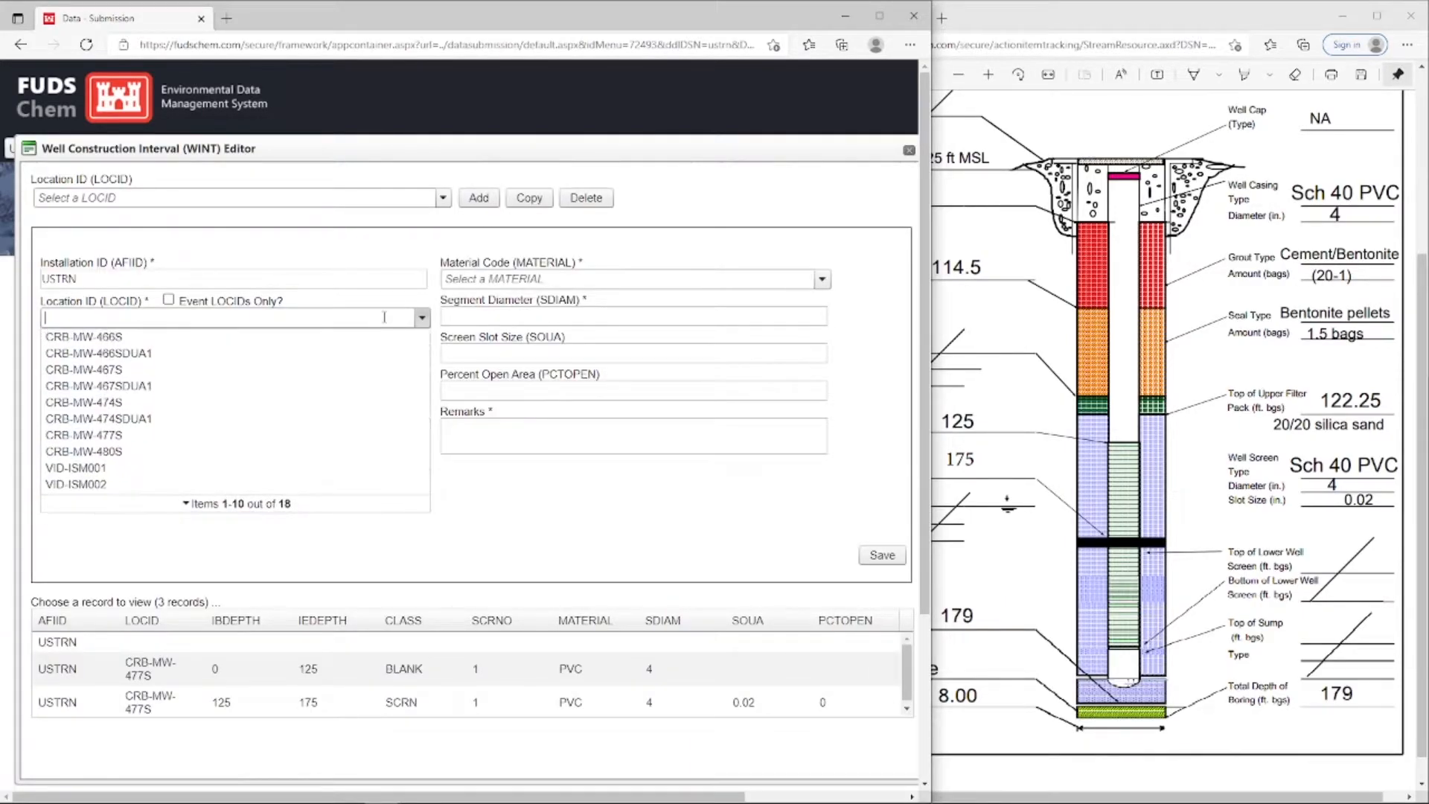
click(111, 436)
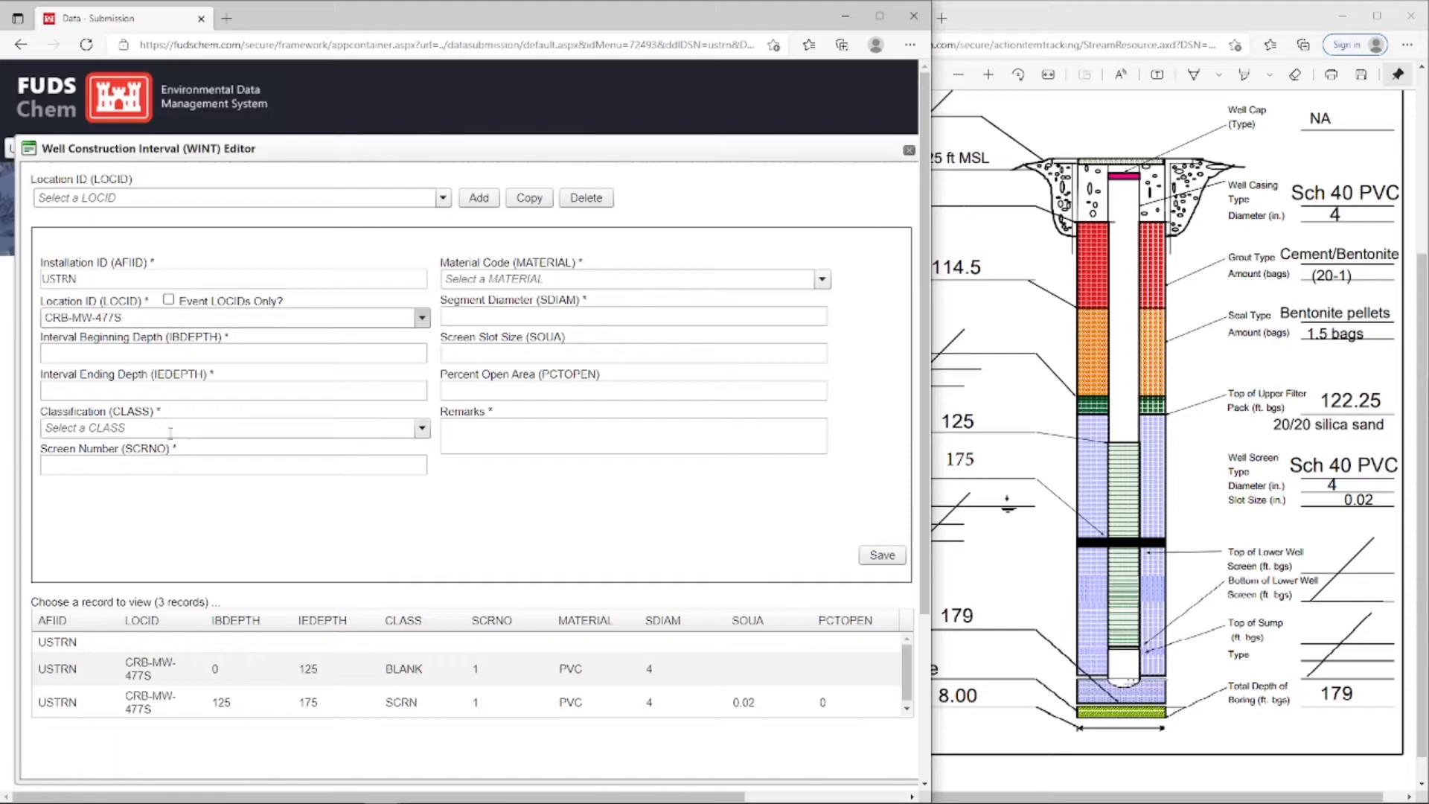
click(1206, 570)
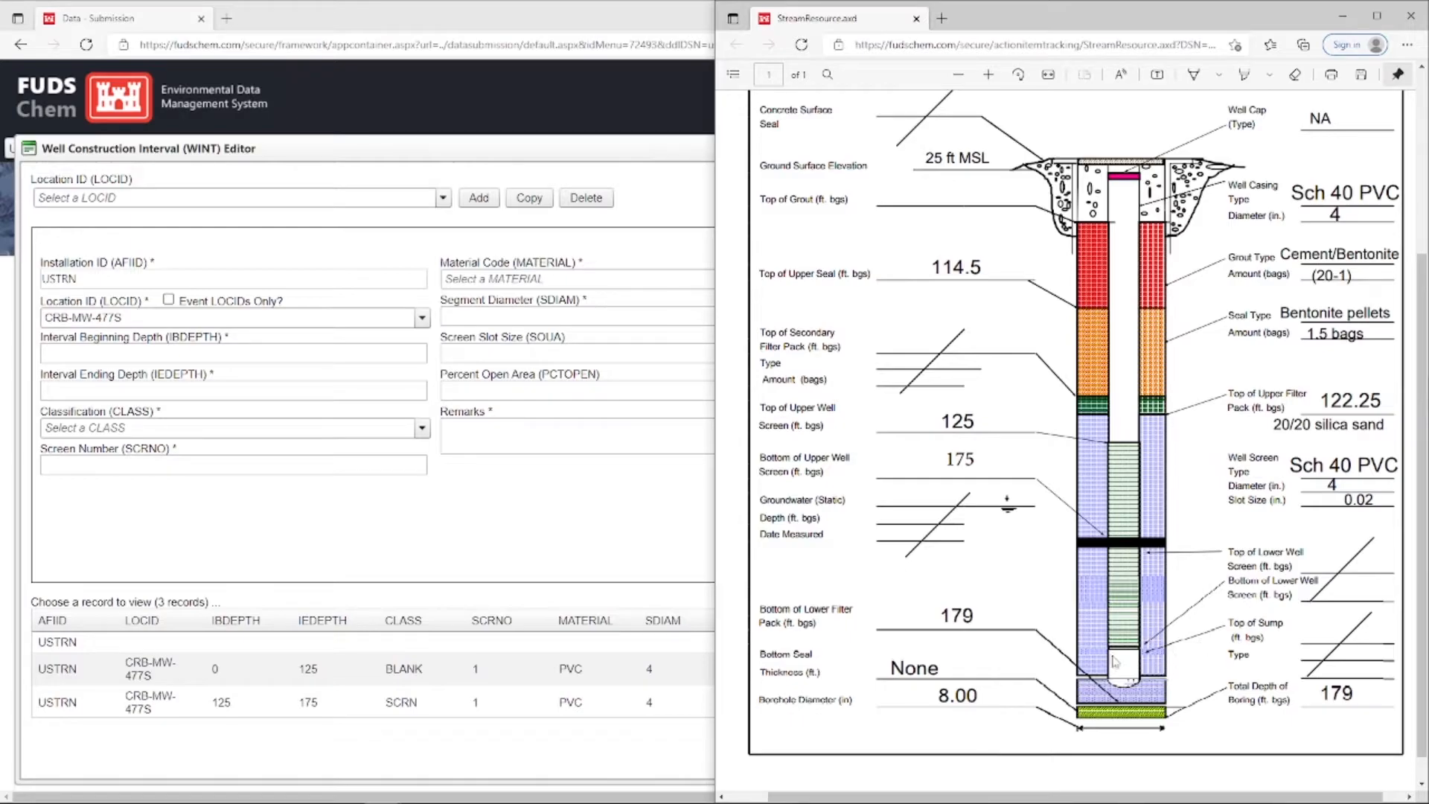
click(243, 429)
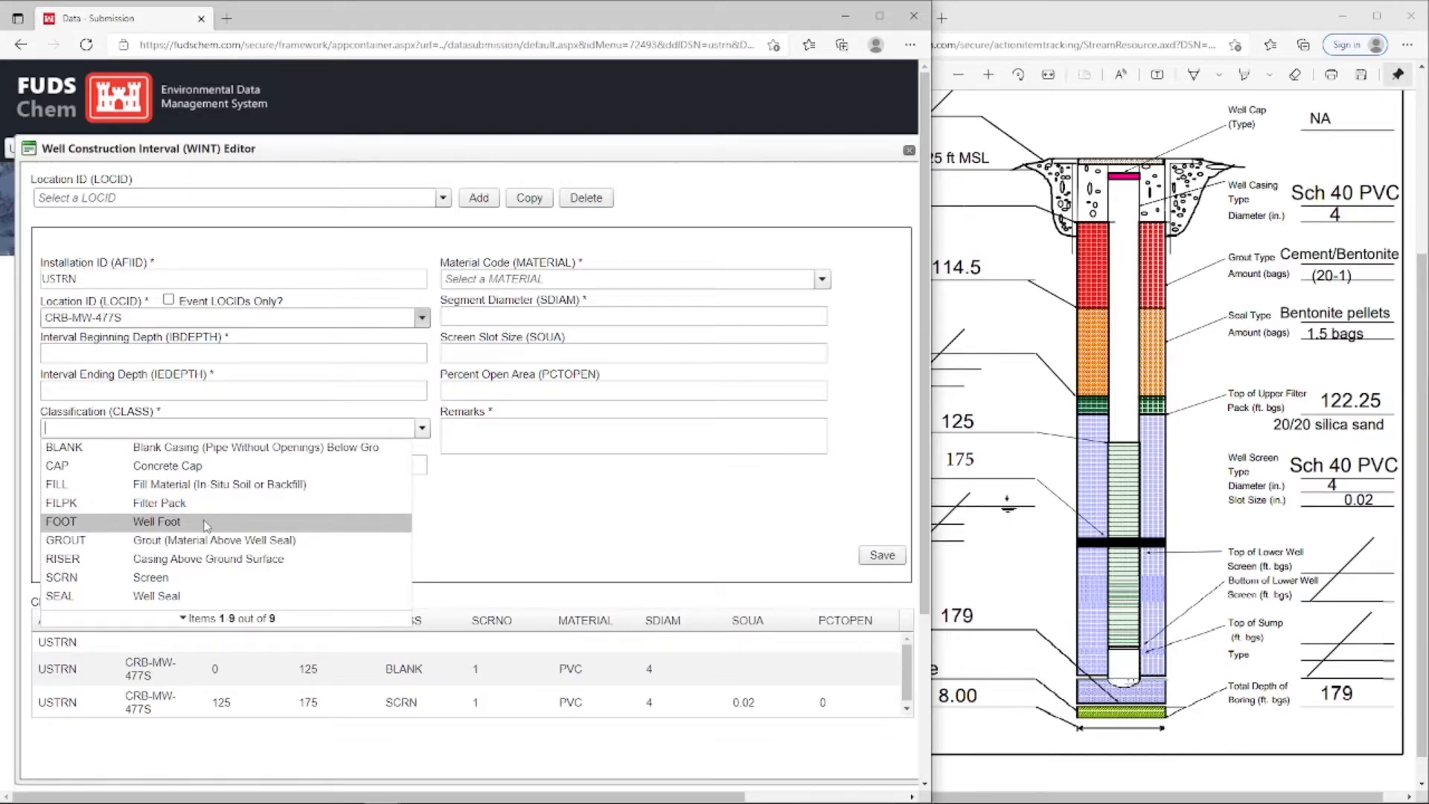
click(512, 524)
click(1169, 639)
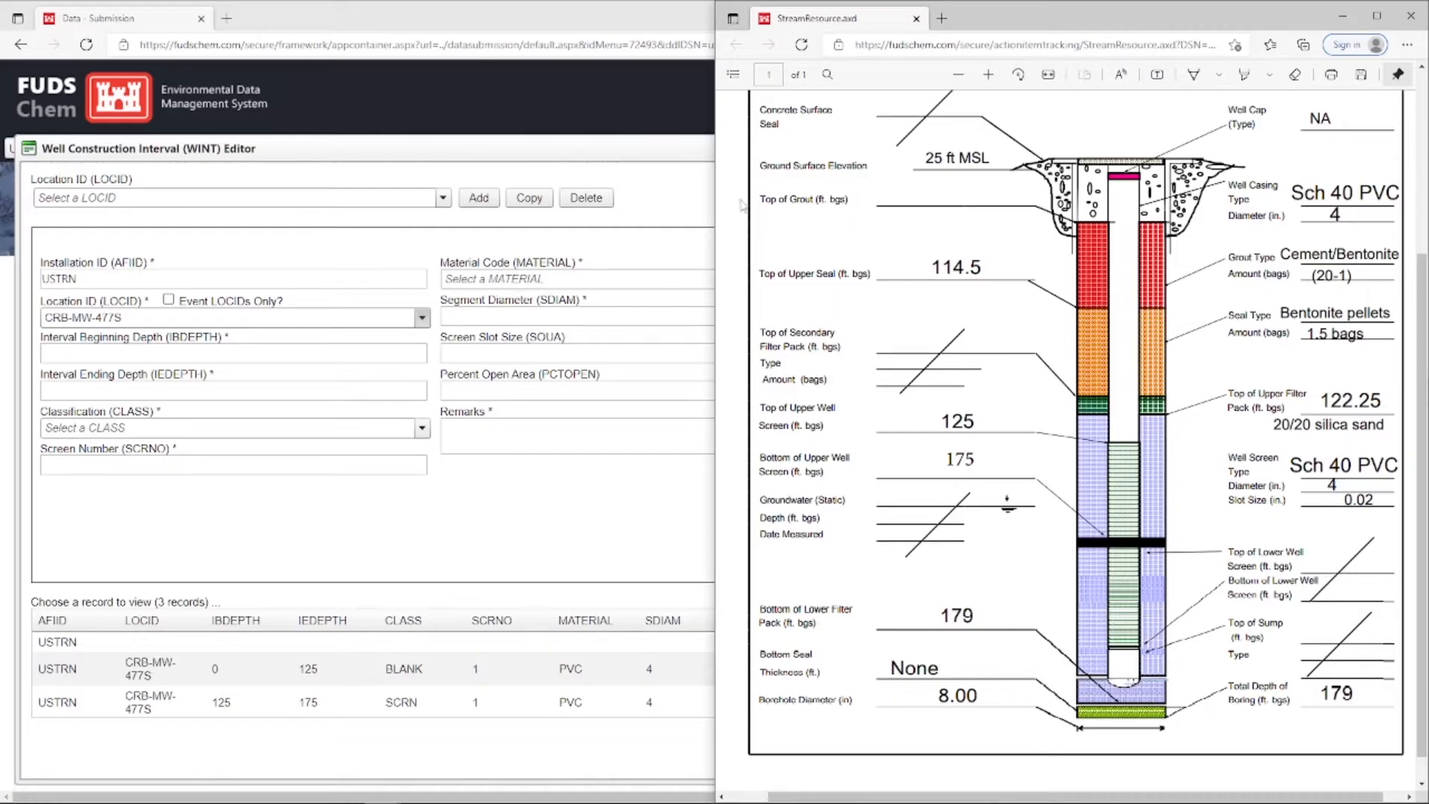
Set the third record's interval beginning depth to 0 and ending depth to 114.5, the top of the upper seal
click(167, 355)
text(0)
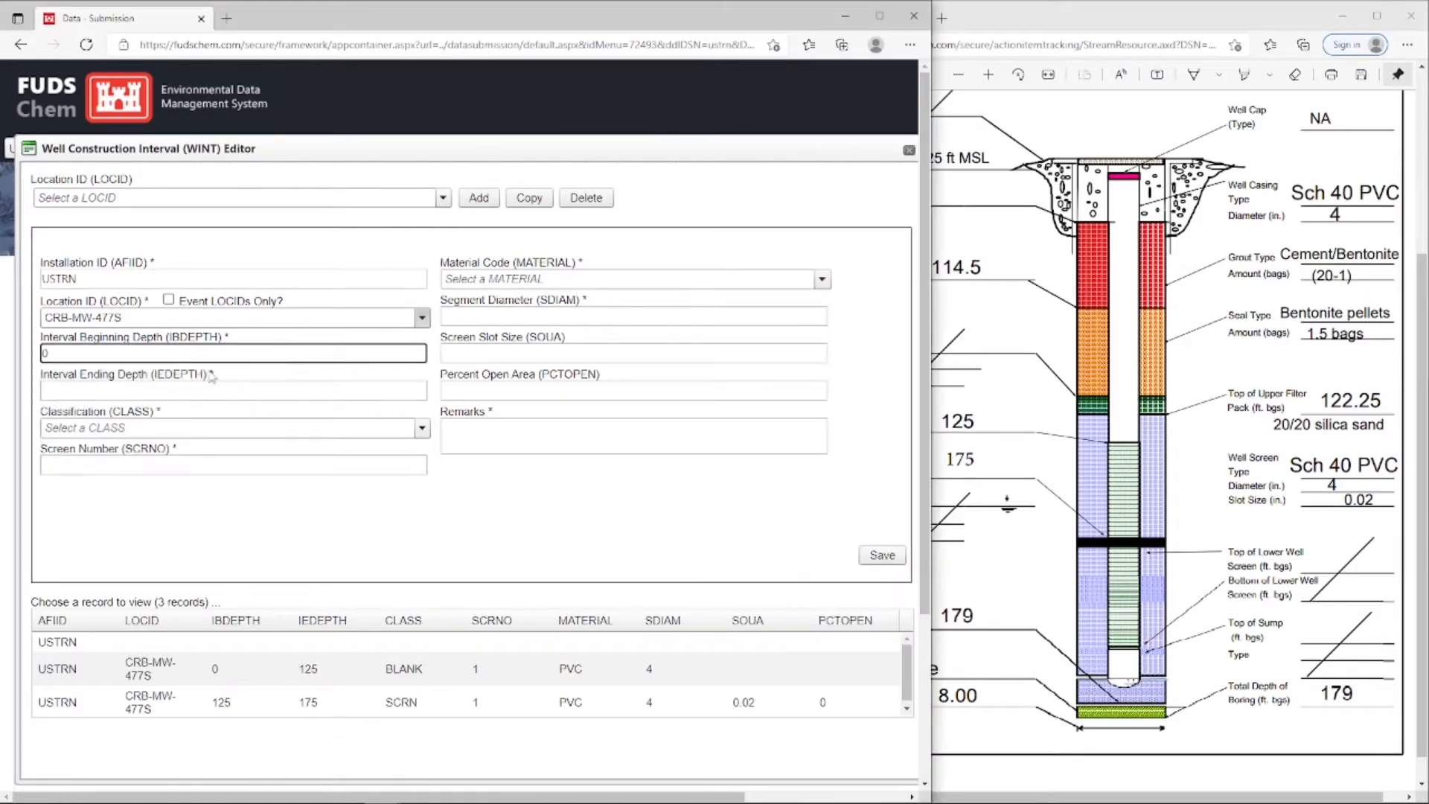
click(1095, 322)
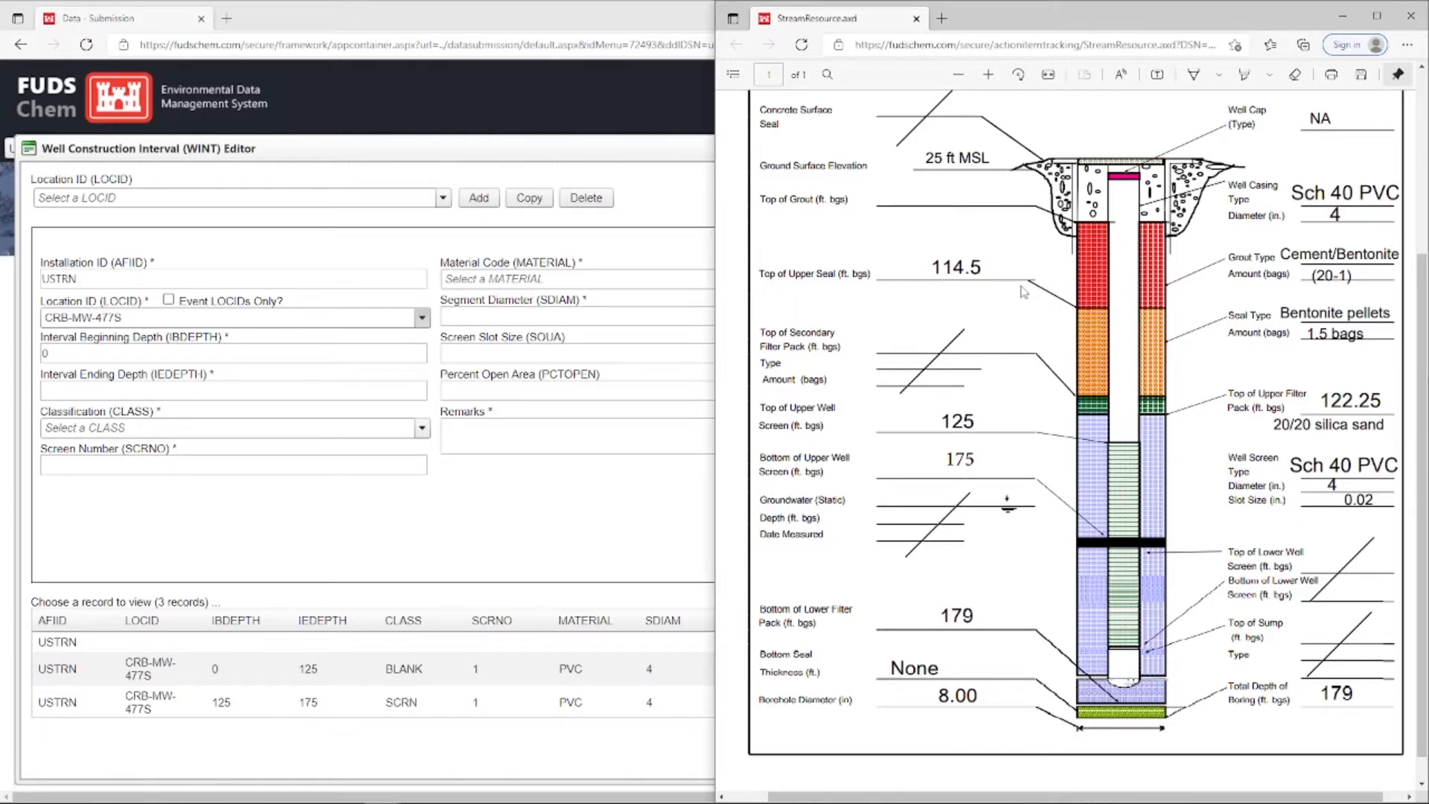
click(215, 390)
text(114.5)
Classify the 0 to 114.5 interval as GROUT, Grout (Material Above Well Seal), with screen number 1
click(217, 411)
click(222, 426)
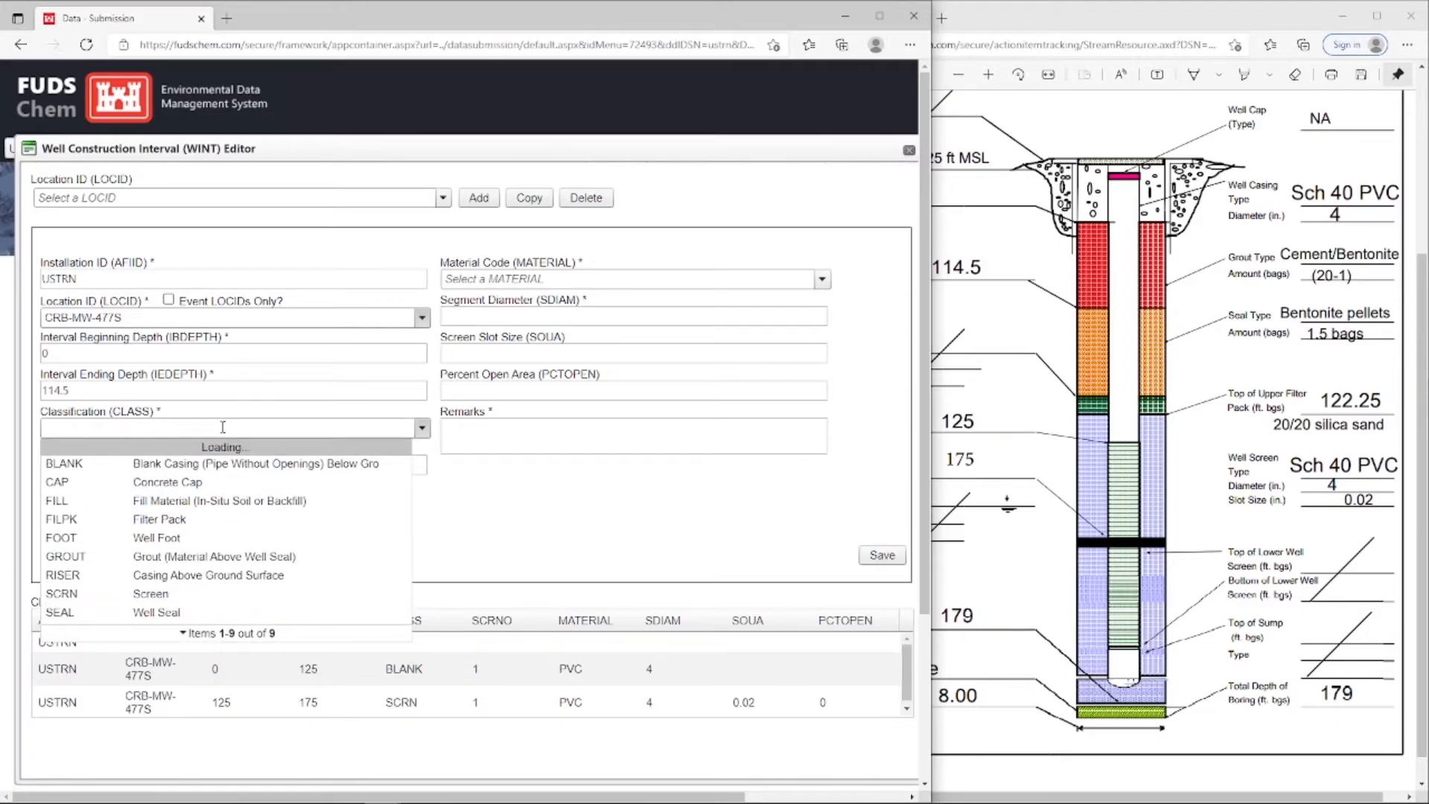
click(221, 557)
click(219, 466)
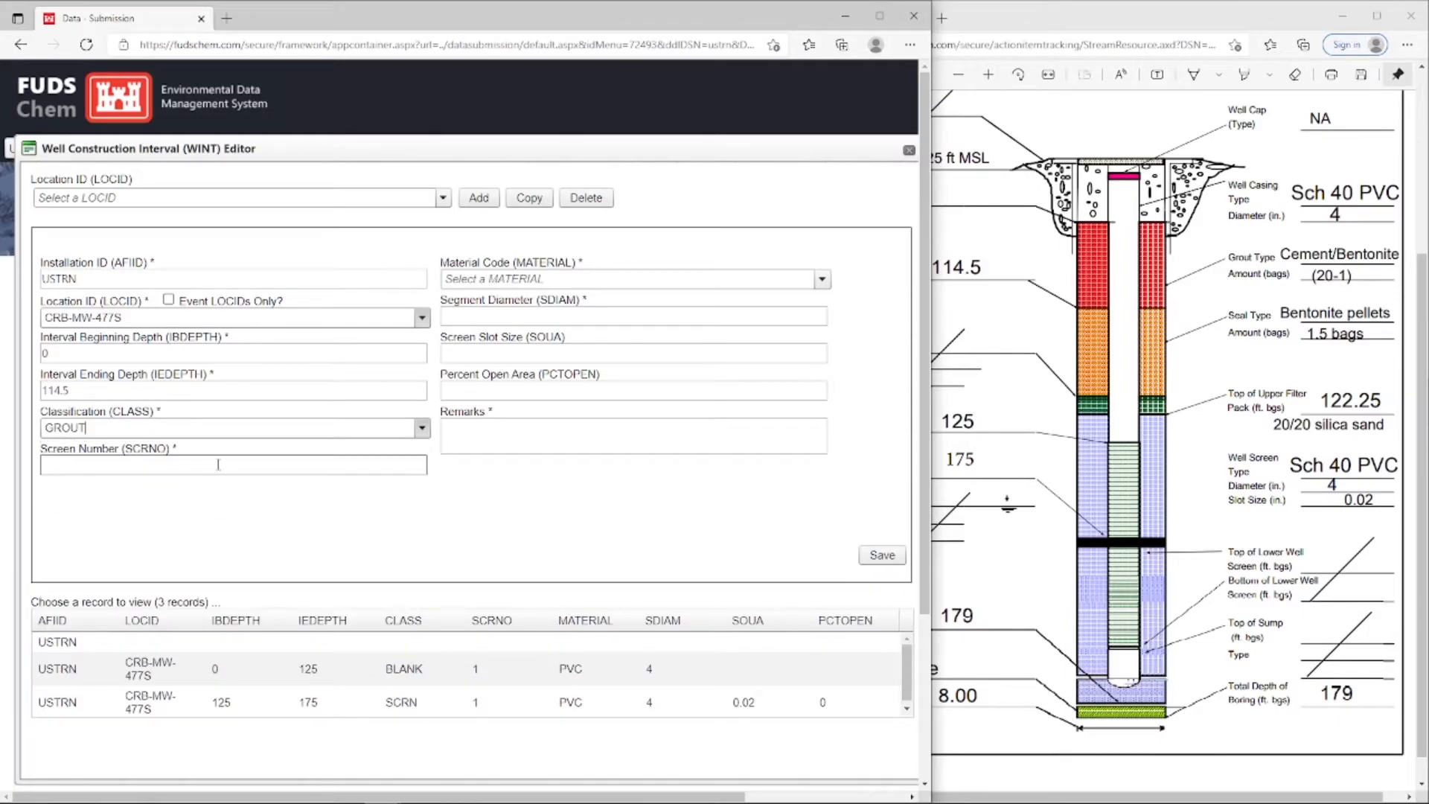
text(1)
click(480, 500)
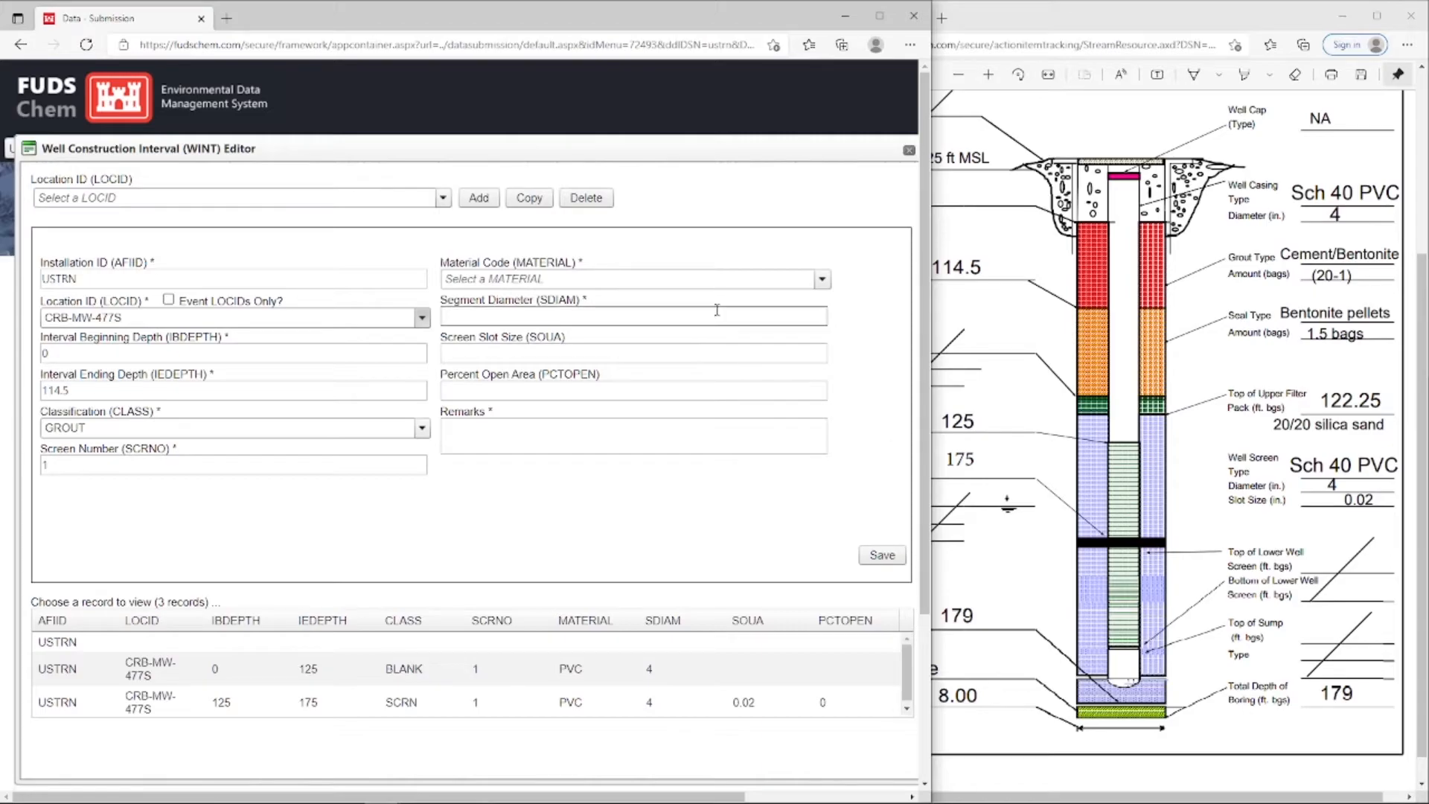
Check the grout type on the diagram and set the material code to CBN, leaving the segment diameter blank
click(979, 309)
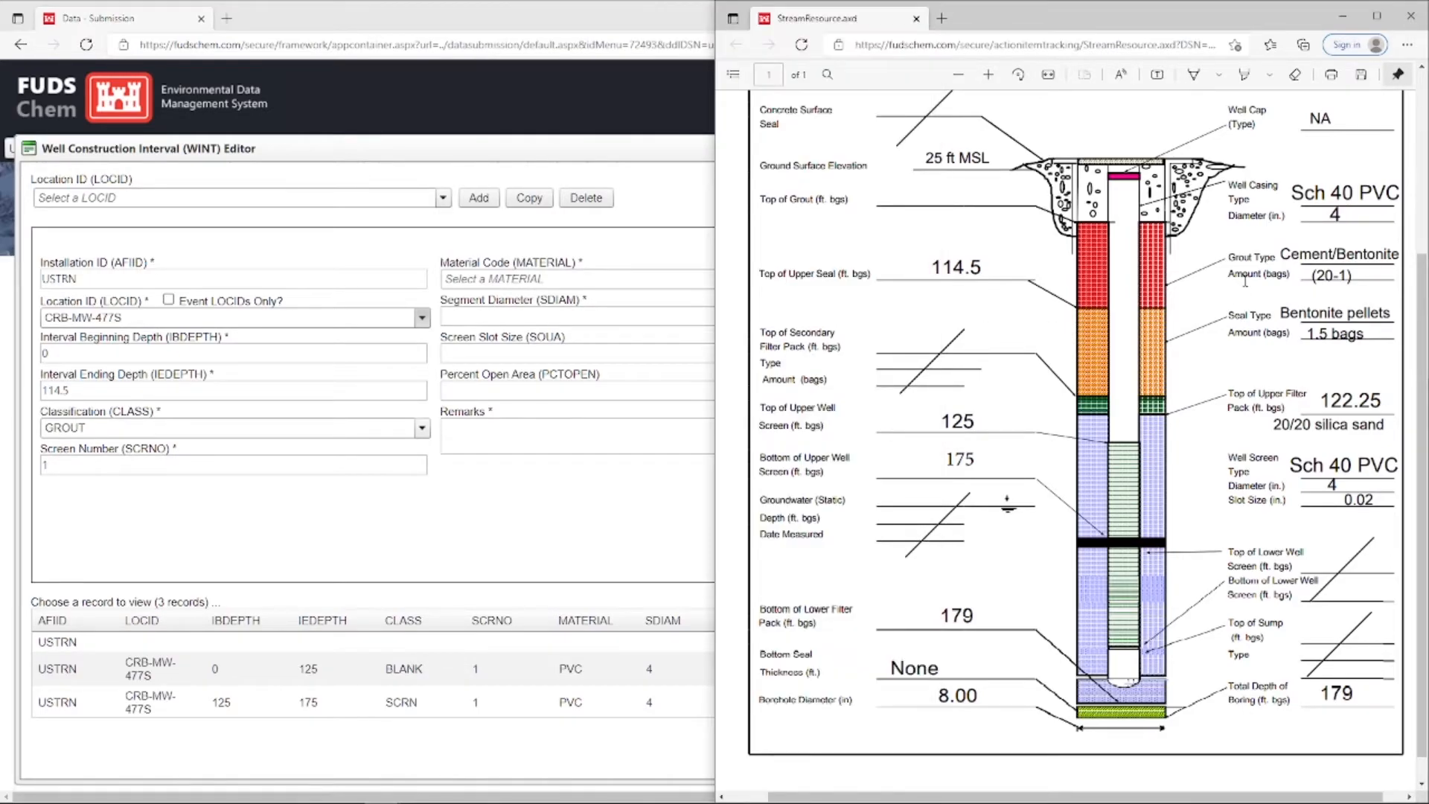
click(613, 279)
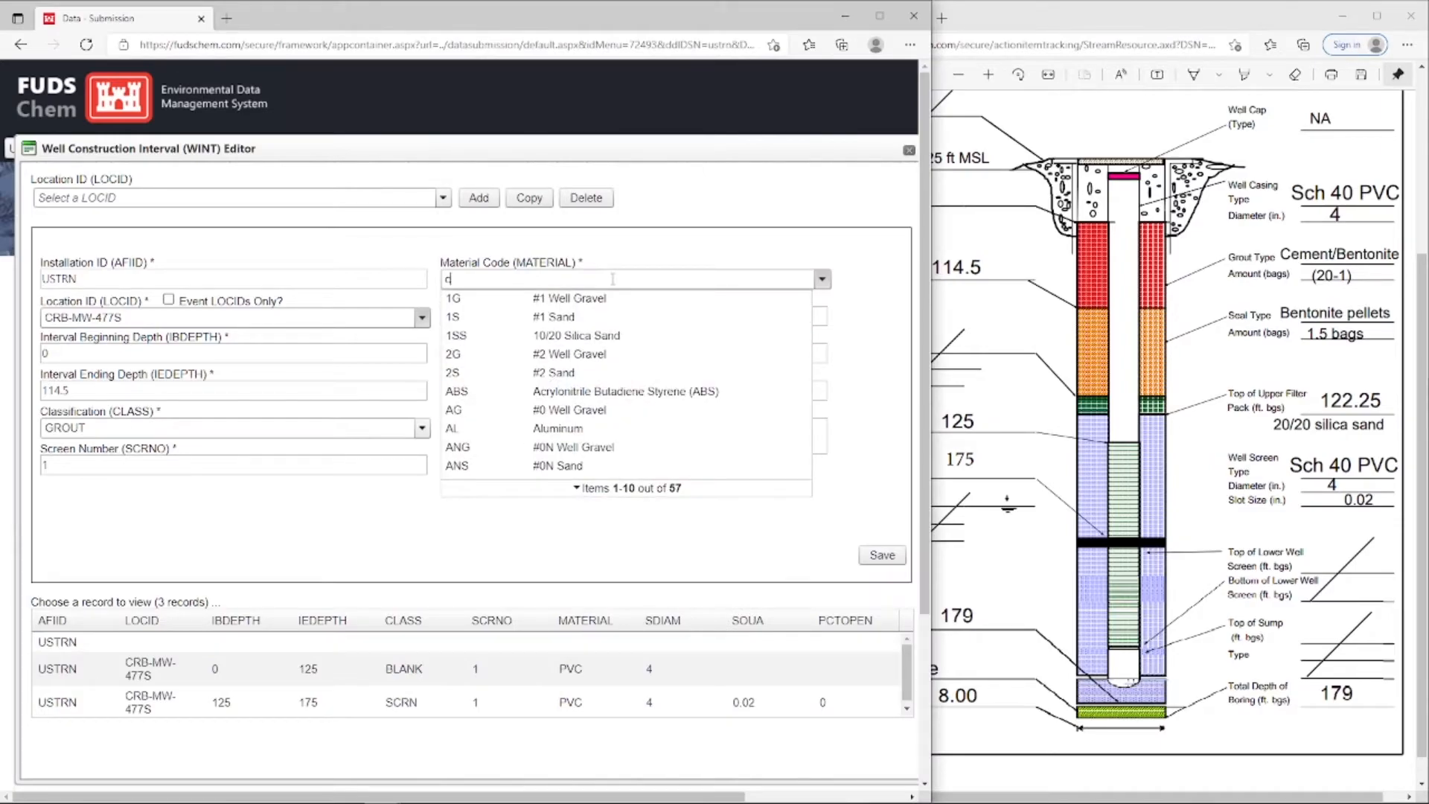
click(618, 299)
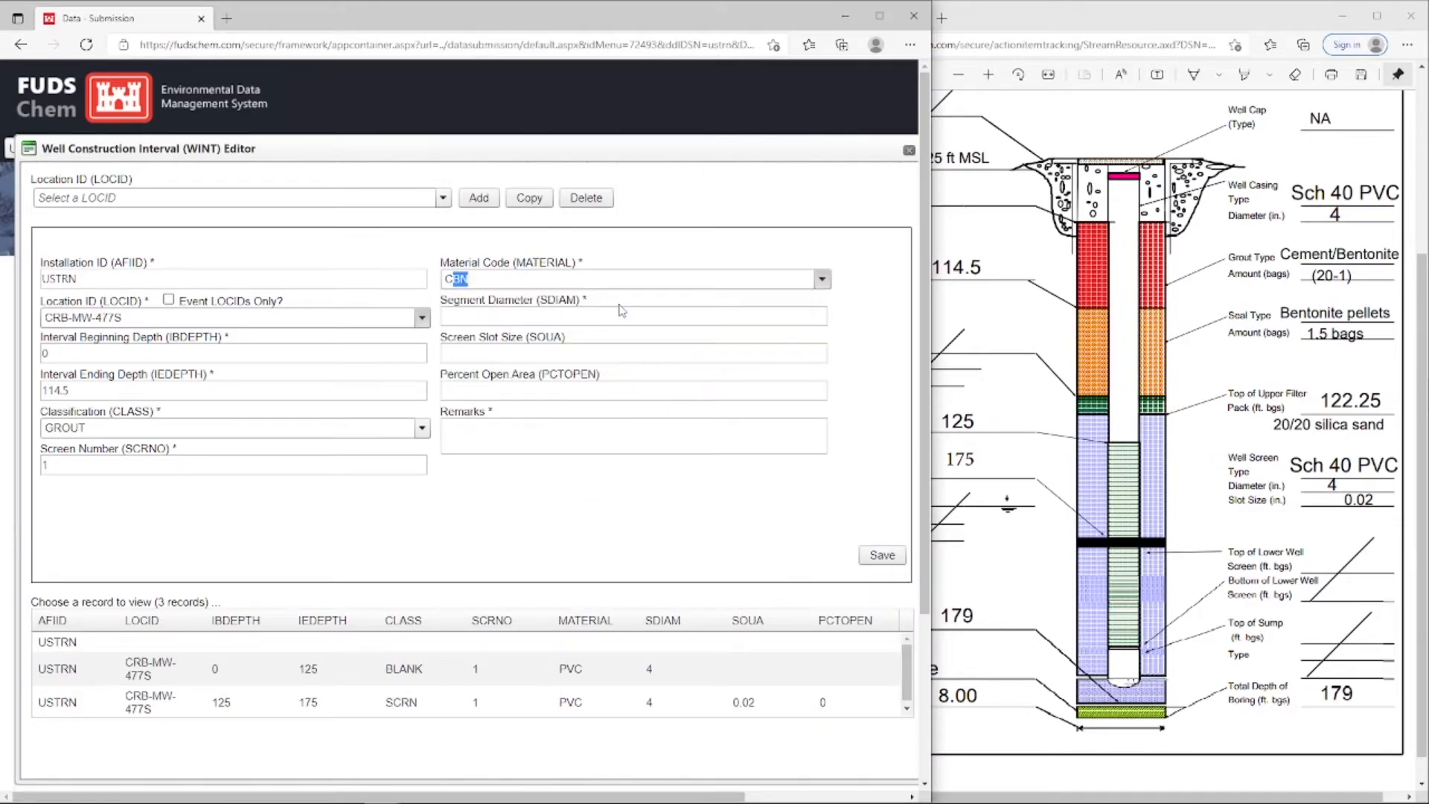
click(598, 317)
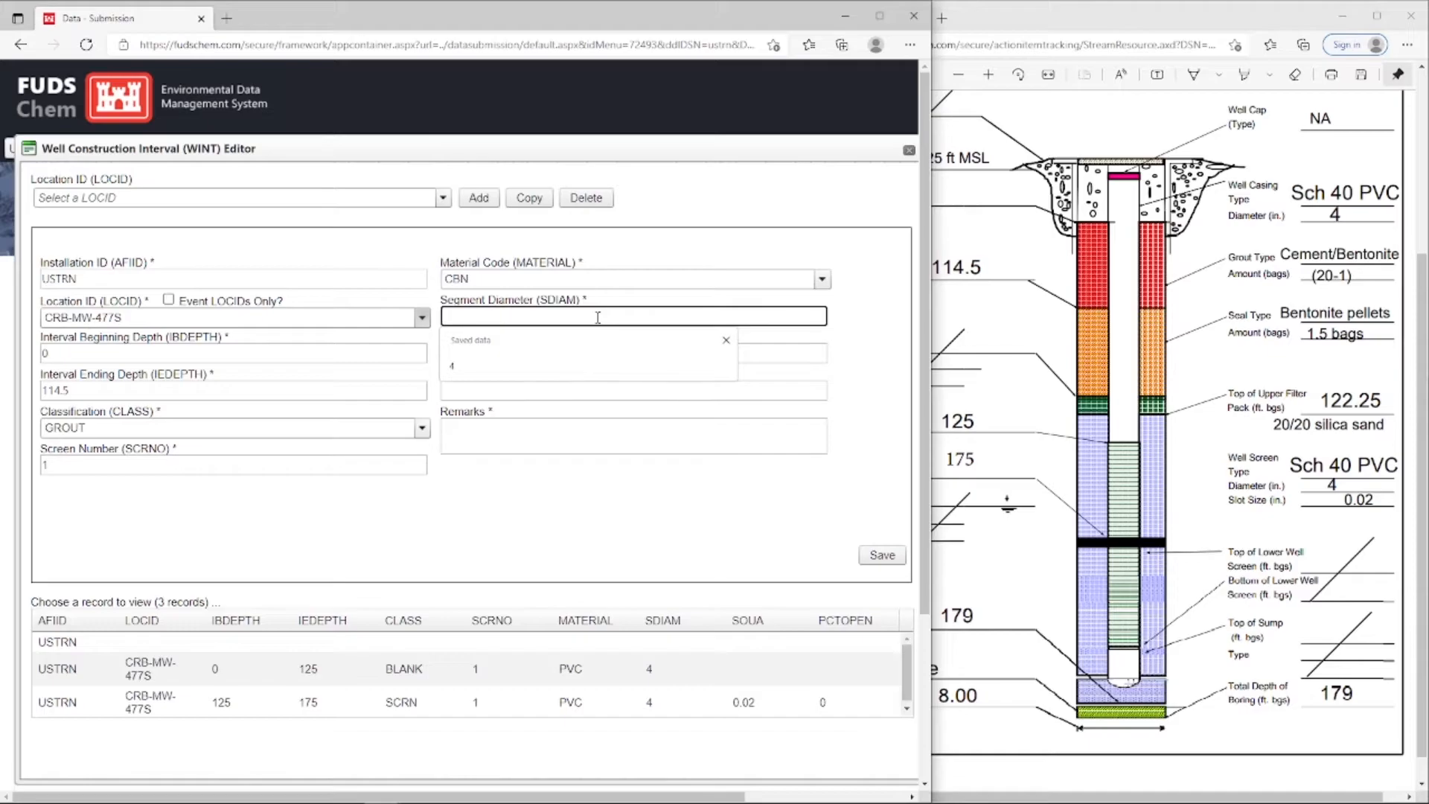
click(861, 338)
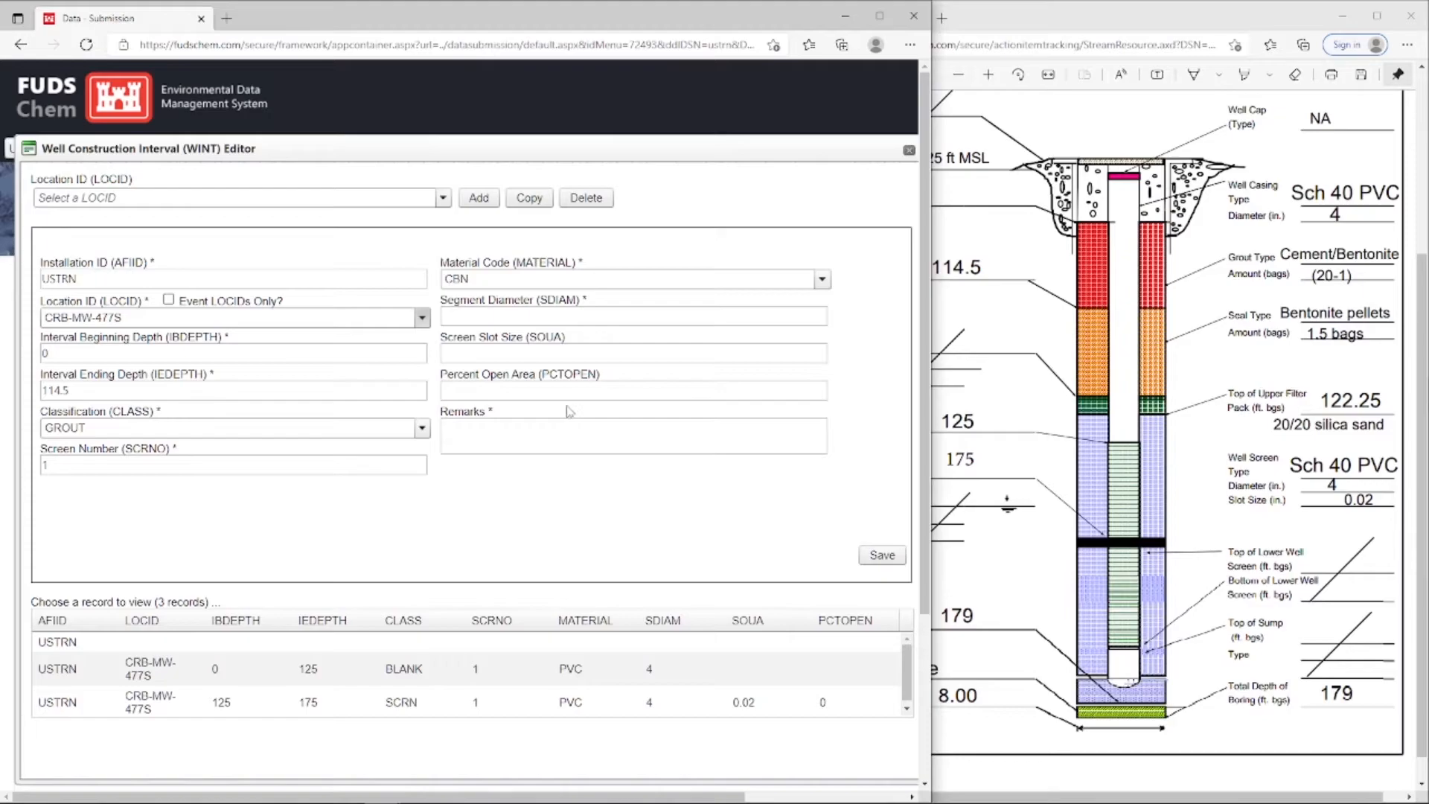
Enter "Cement/Bentonite (20-1)" as the remarks and save the grout record
click(562, 428)
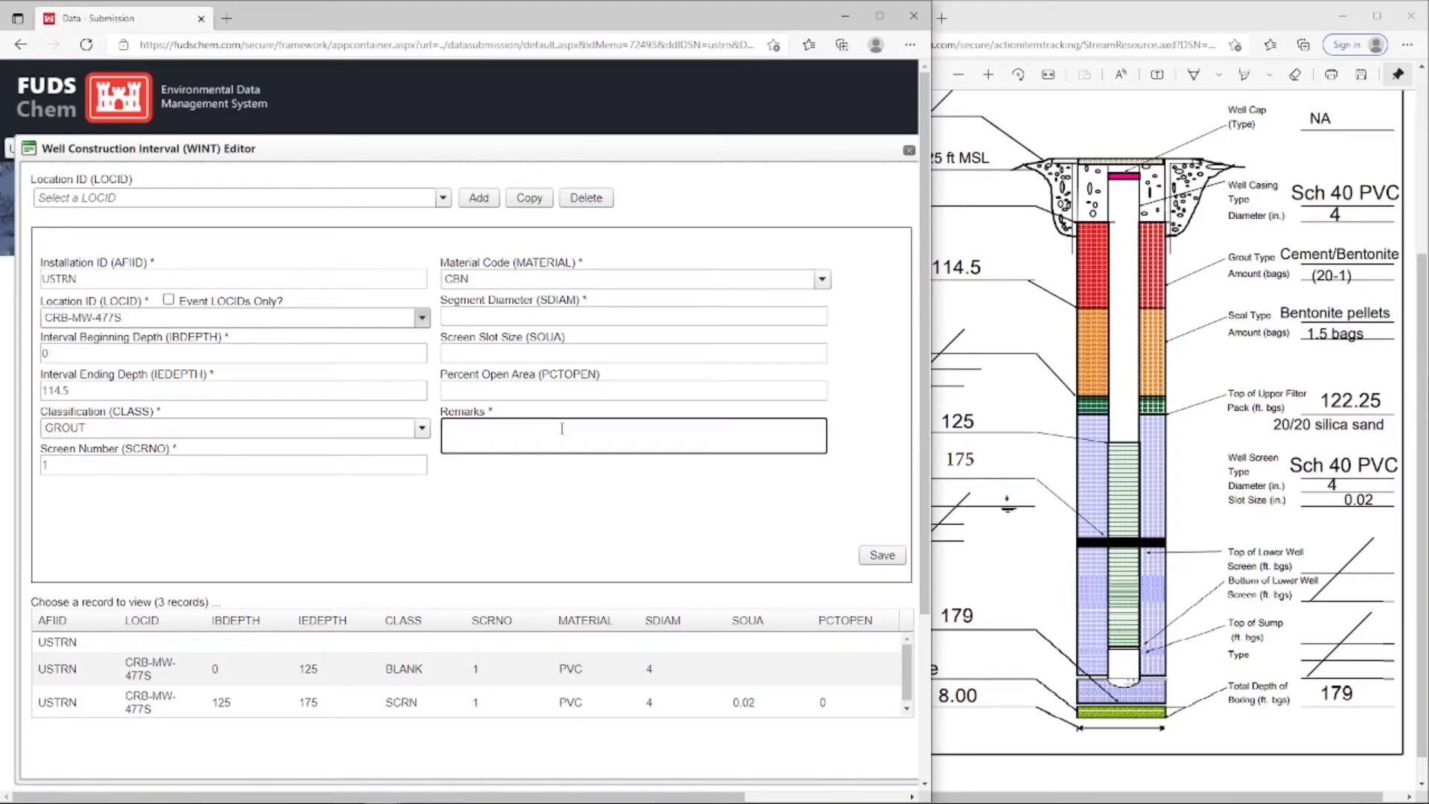
text(Cement/Bentonite (20-1)
click(882, 557)
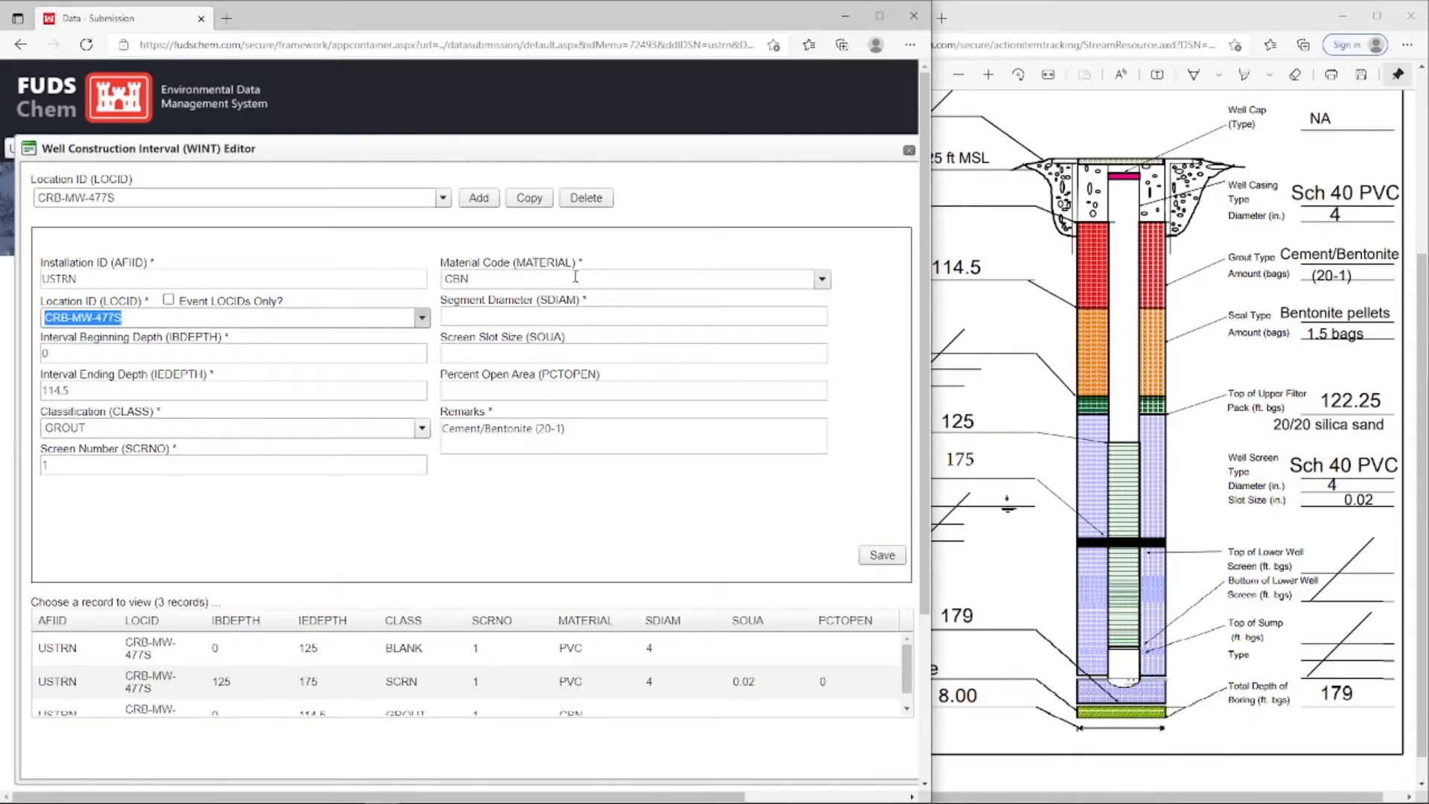
Add a fourth WINT record with Location ID CRB-MW-477S and consult the diagram for the interval below the grout
click(478, 197)
click(422, 318)
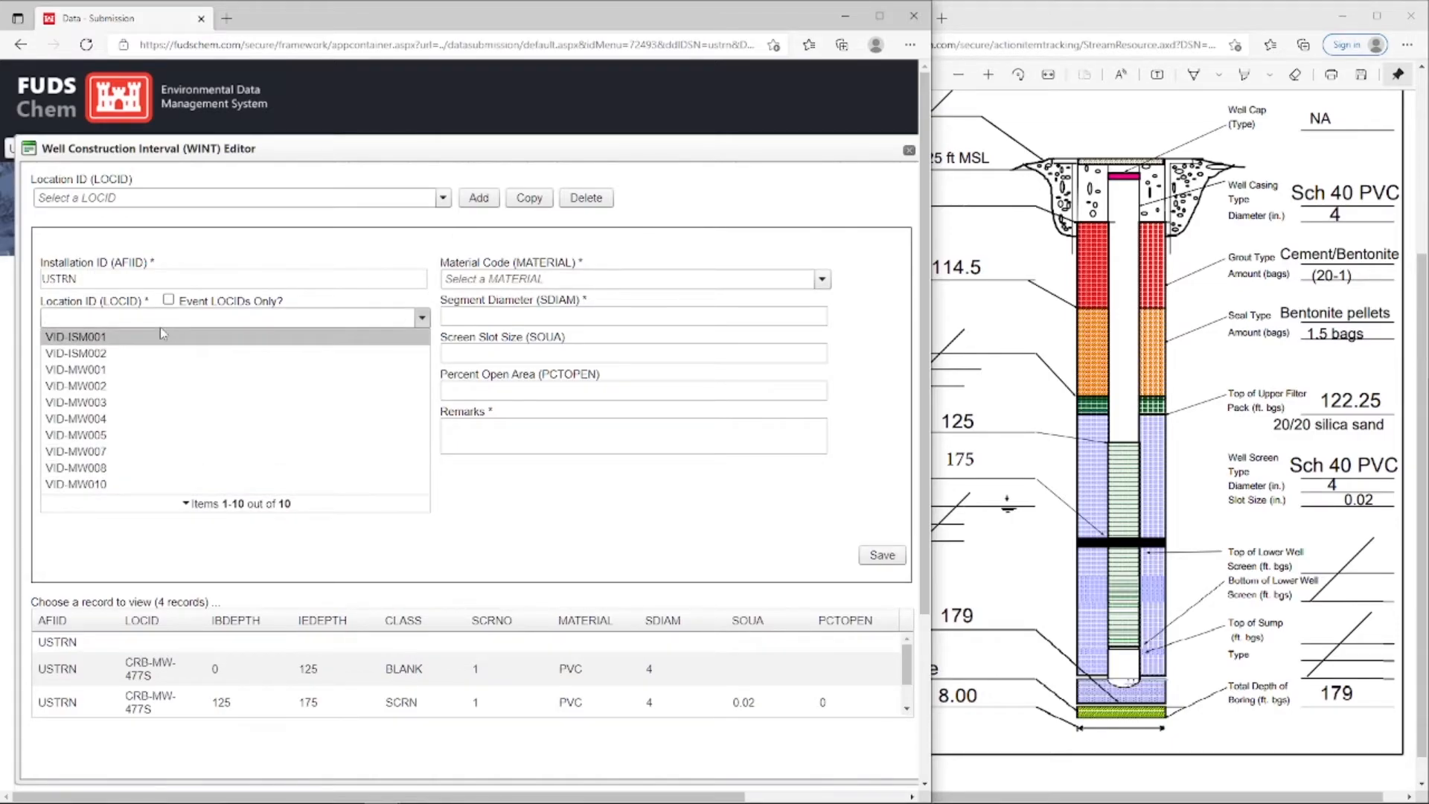
text(crb)
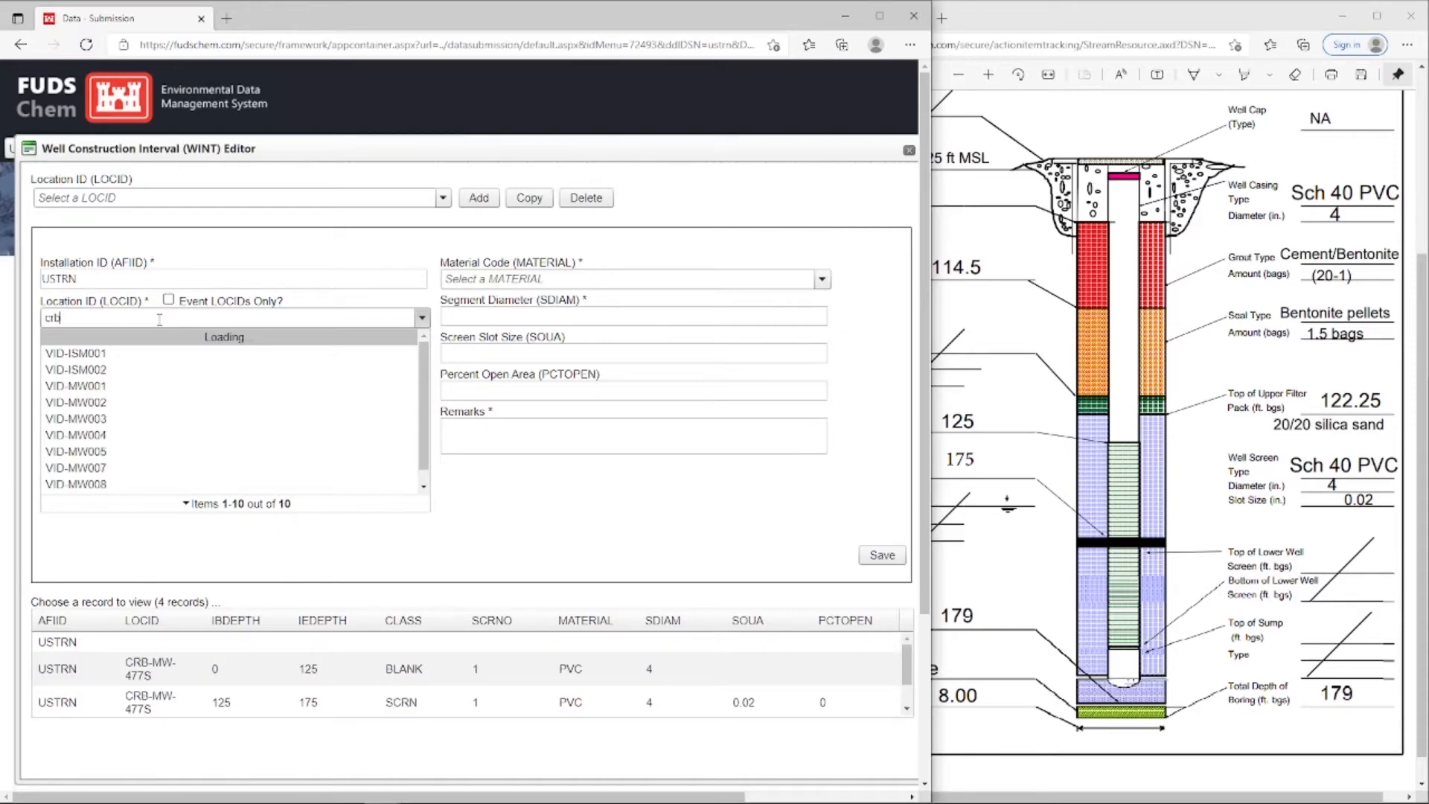
click(138, 441)
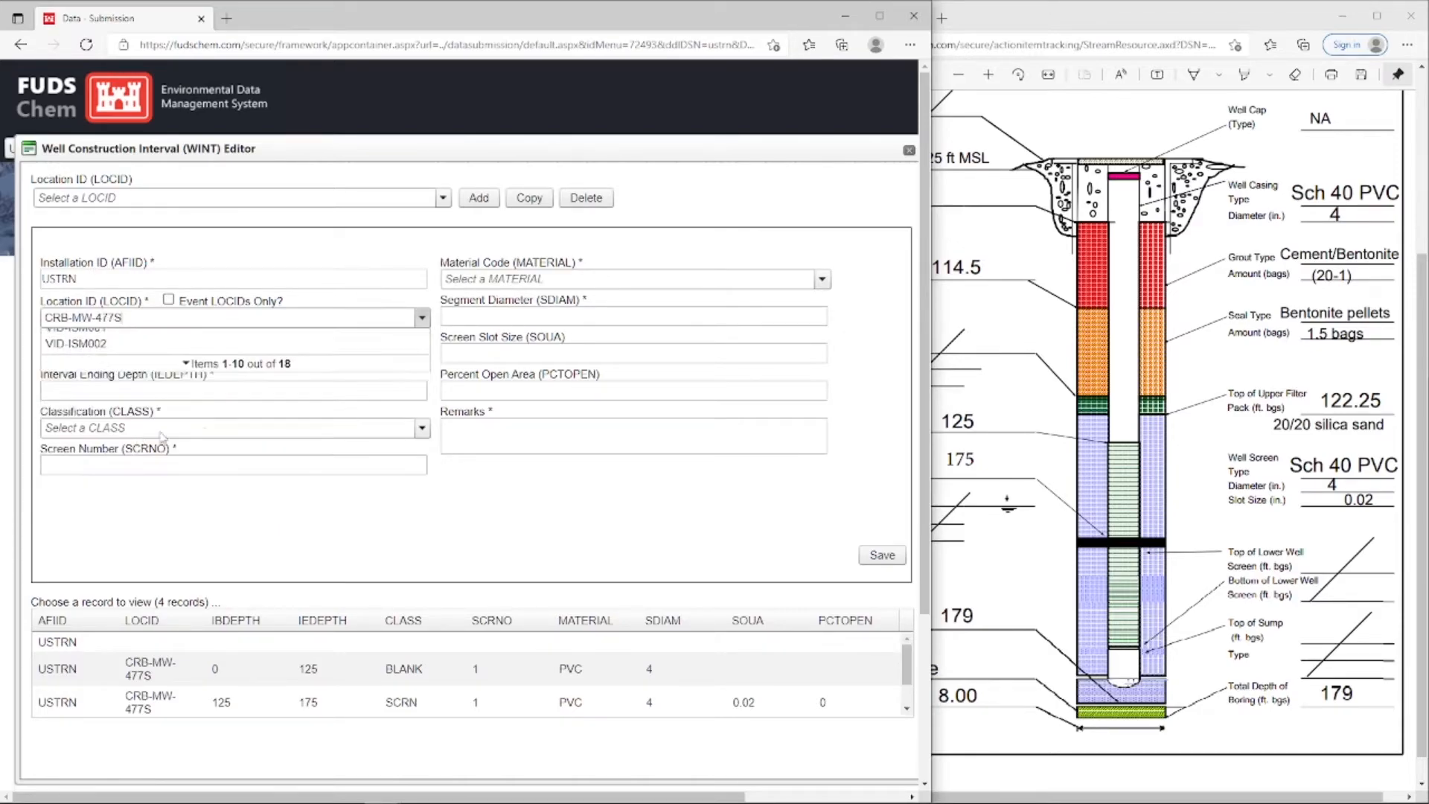
click(1187, 426)
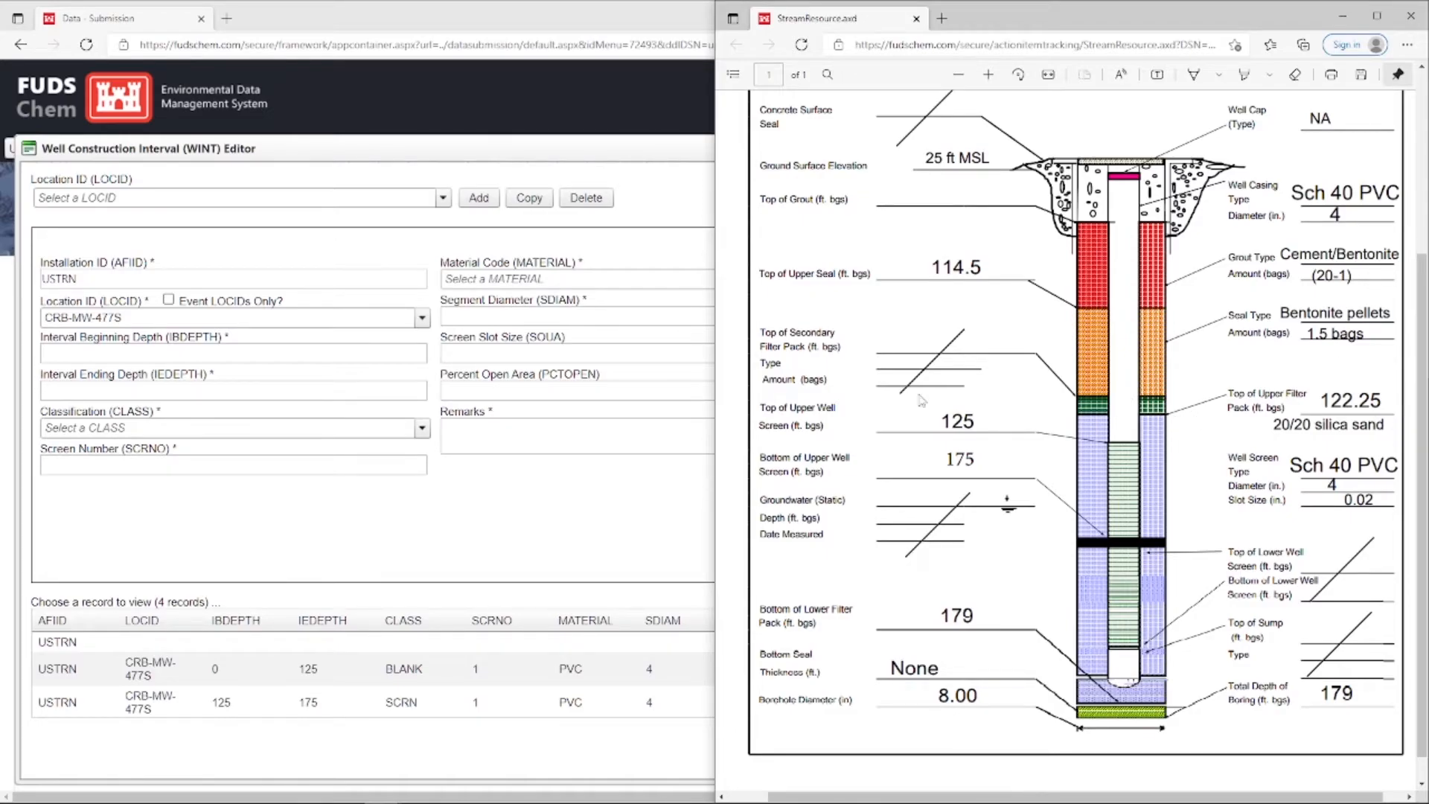
Enter the 114.5 to 122.25 interval and classify it as SEAL, Well Seal, with screen number 1
click(196, 354)
text(114.5)
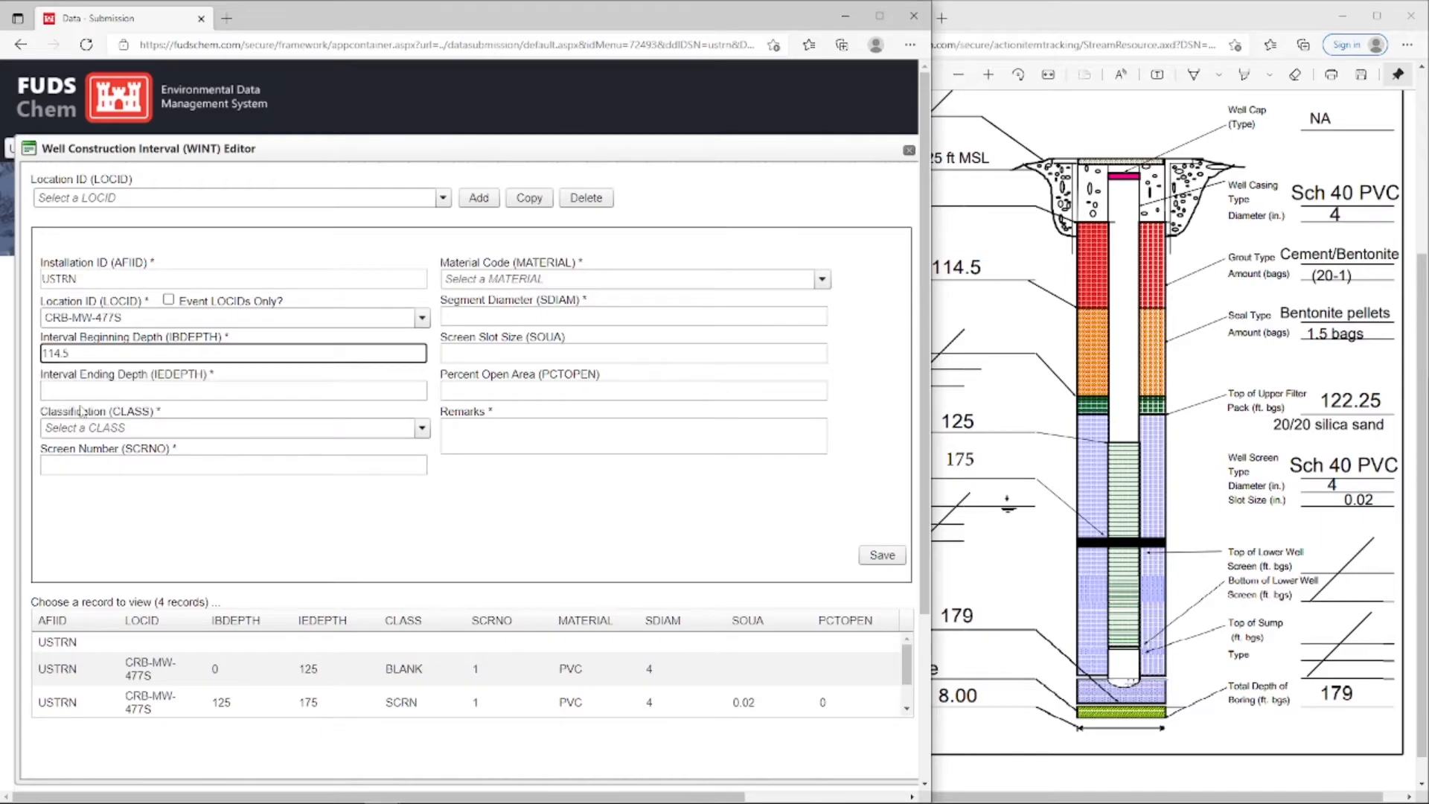
click(90, 388)
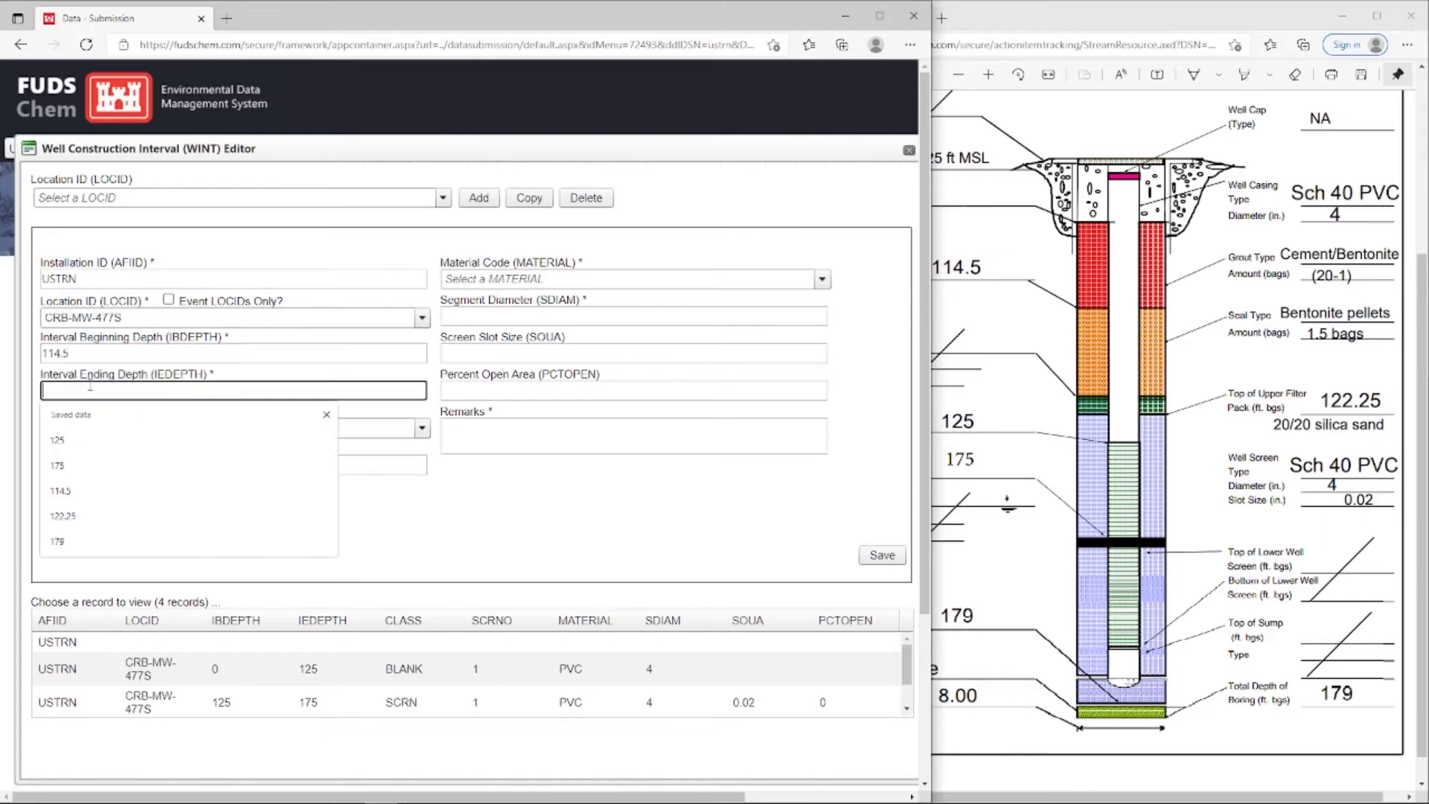
text(122.25)
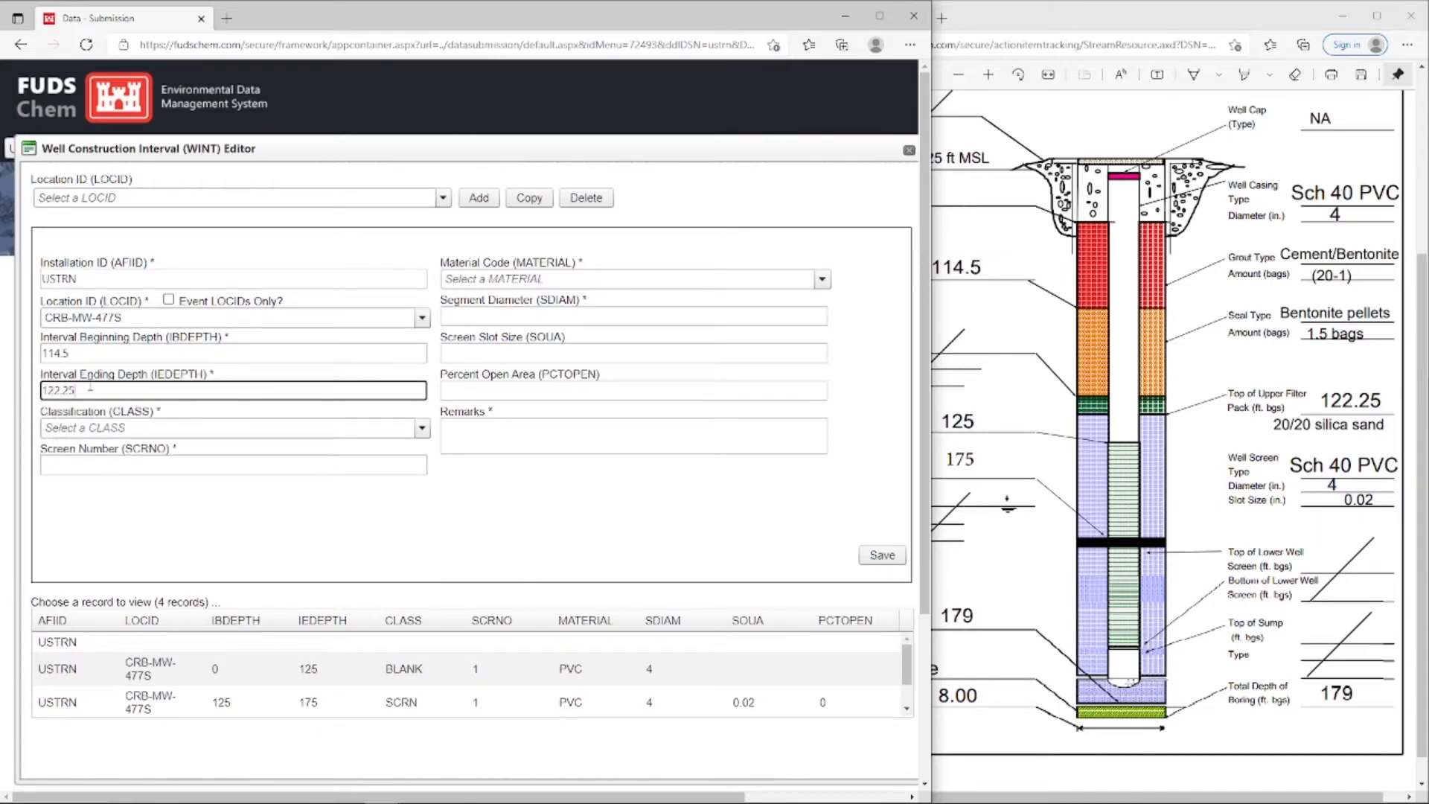
click(101, 428)
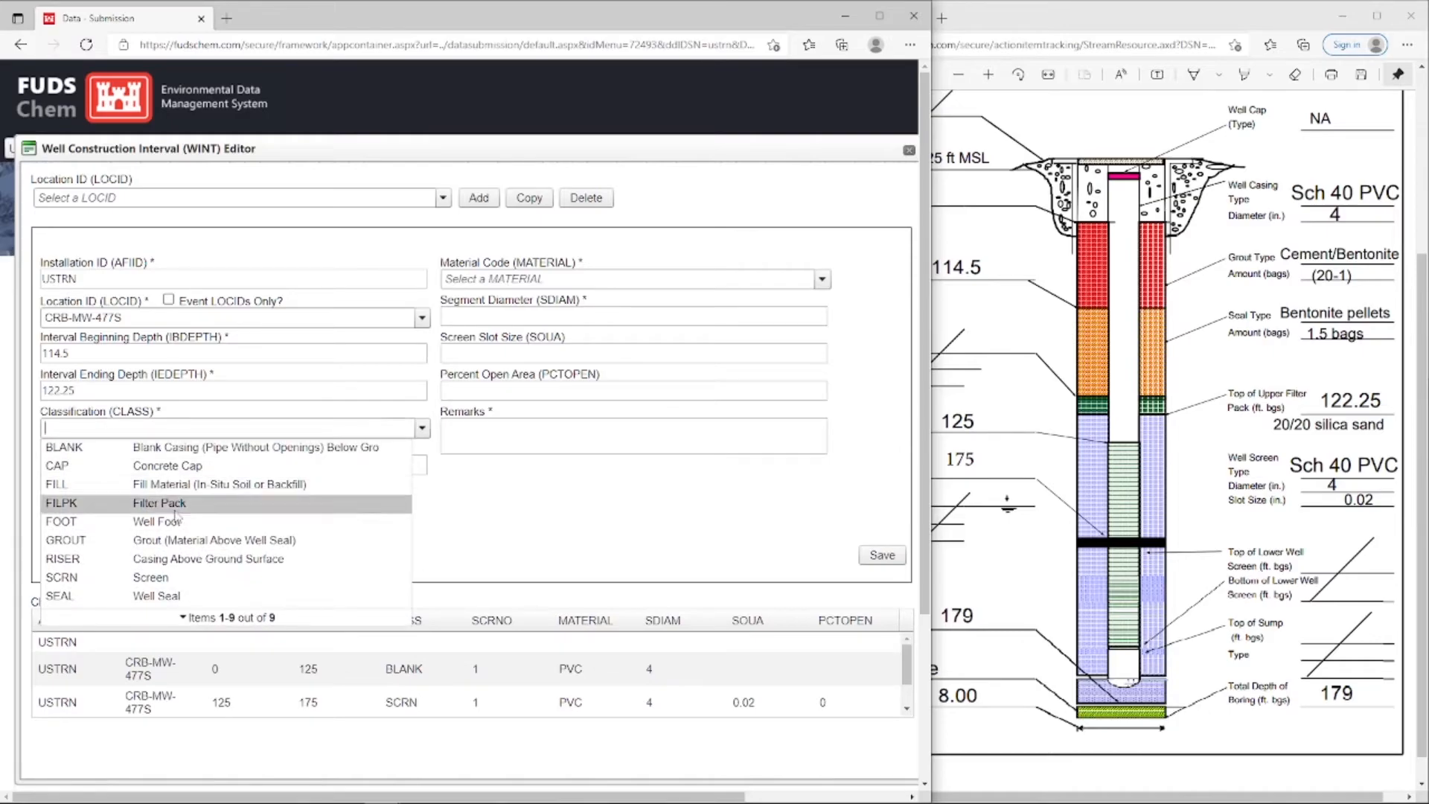
click(165, 596)
click(161, 466)
text(1)
Set the material code to BNT, Bentonite, enter the remarks "Bentonite pellets 1.5 bags" and save the seal record
click(536, 277)
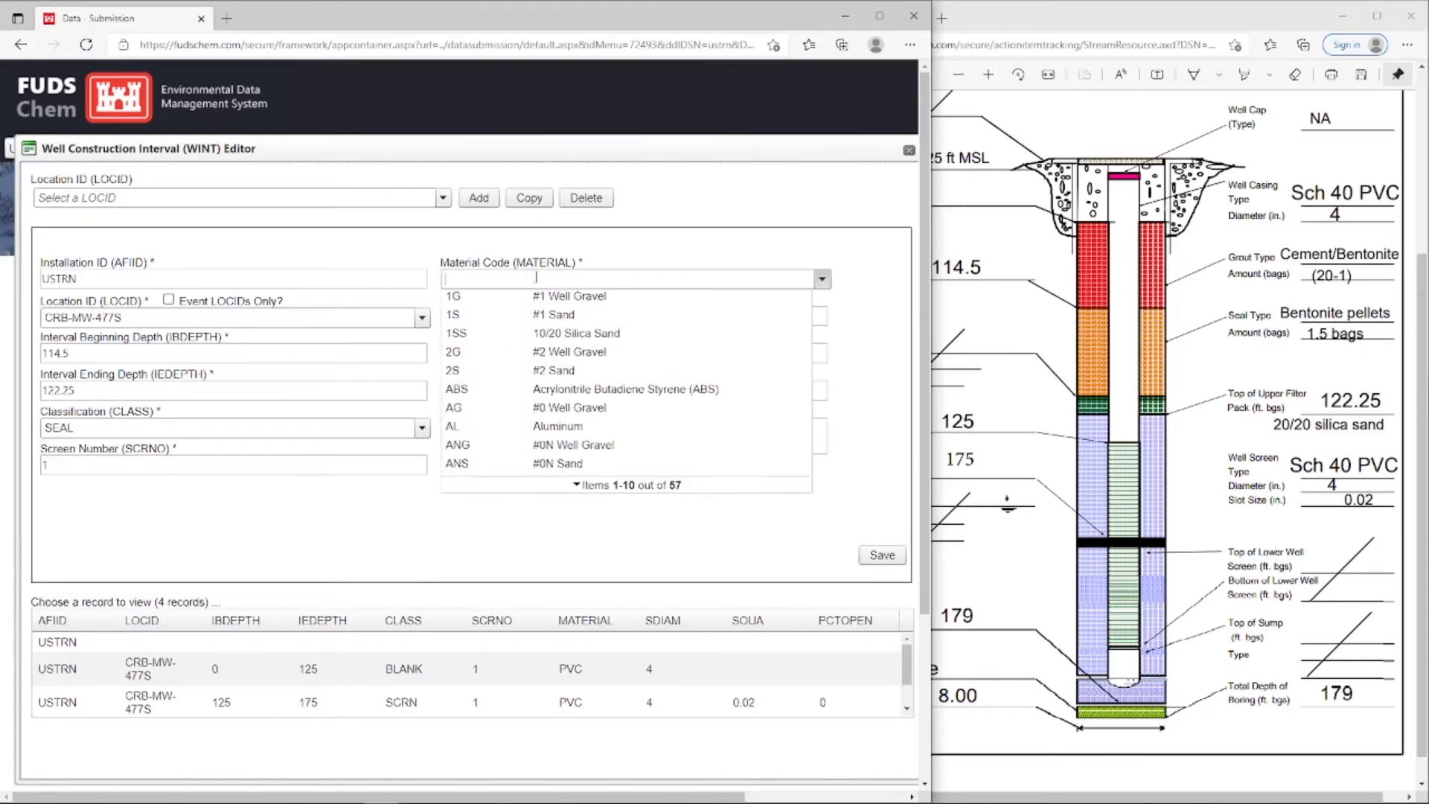
text(BC3)
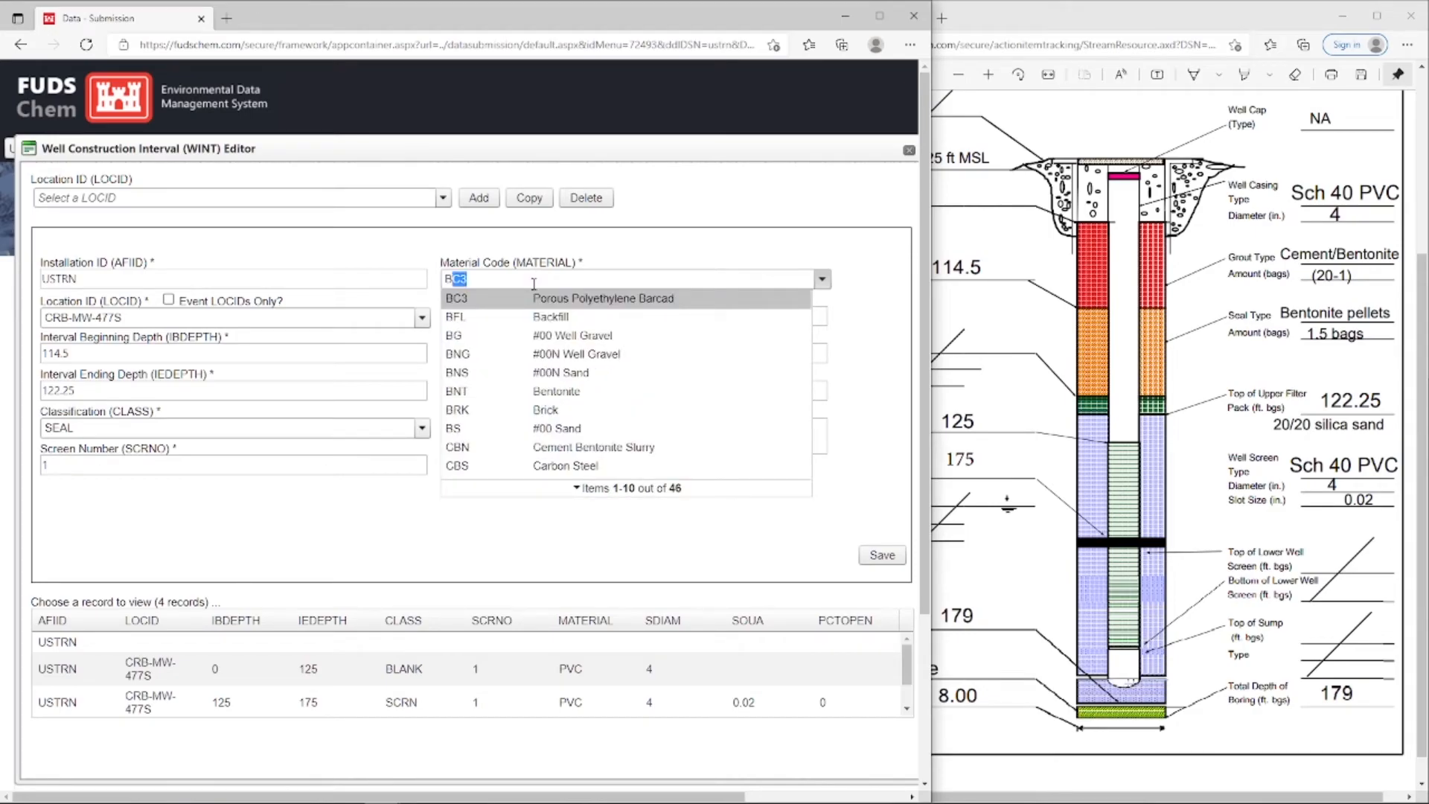
click(564, 395)
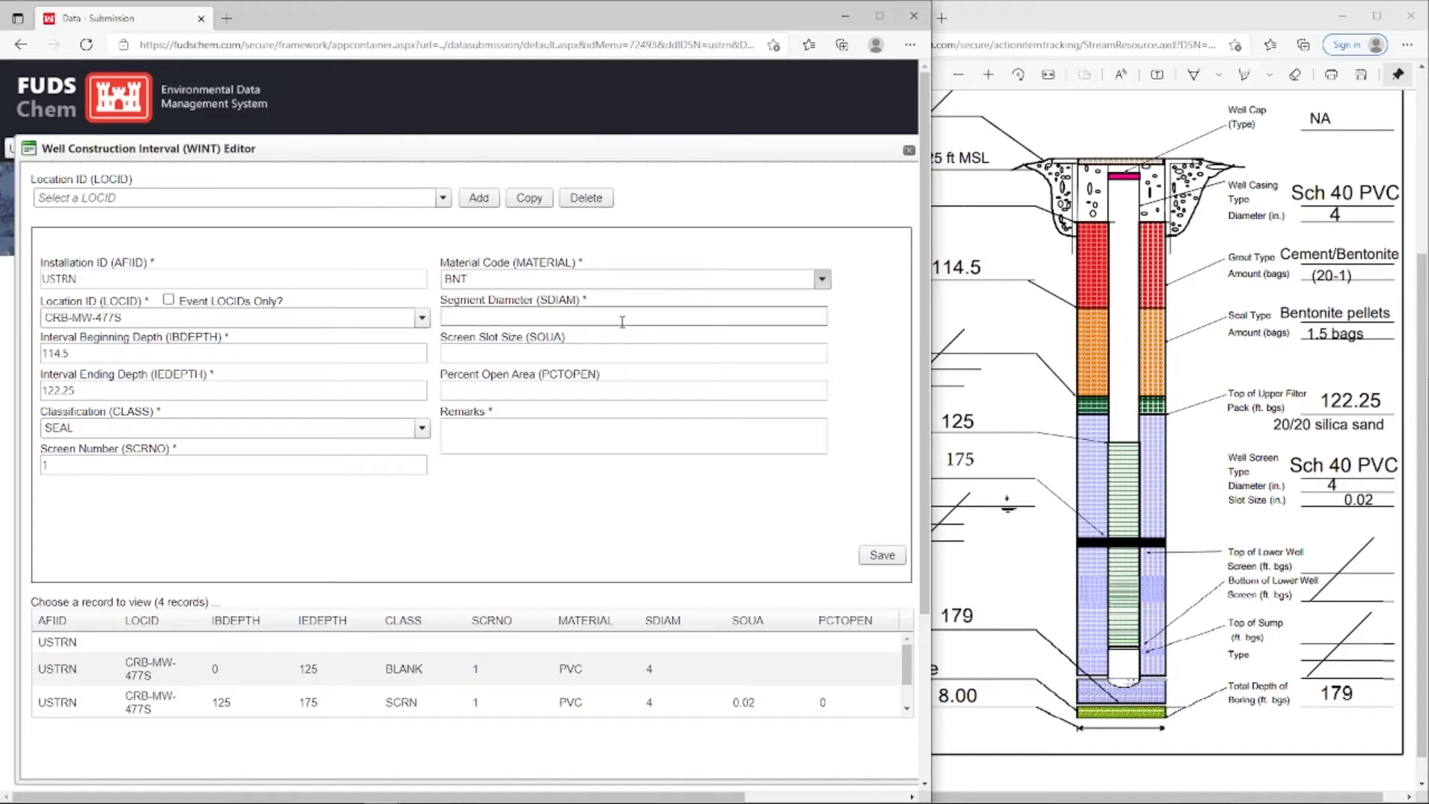
text(Bentonite pellets 1.5 bags)
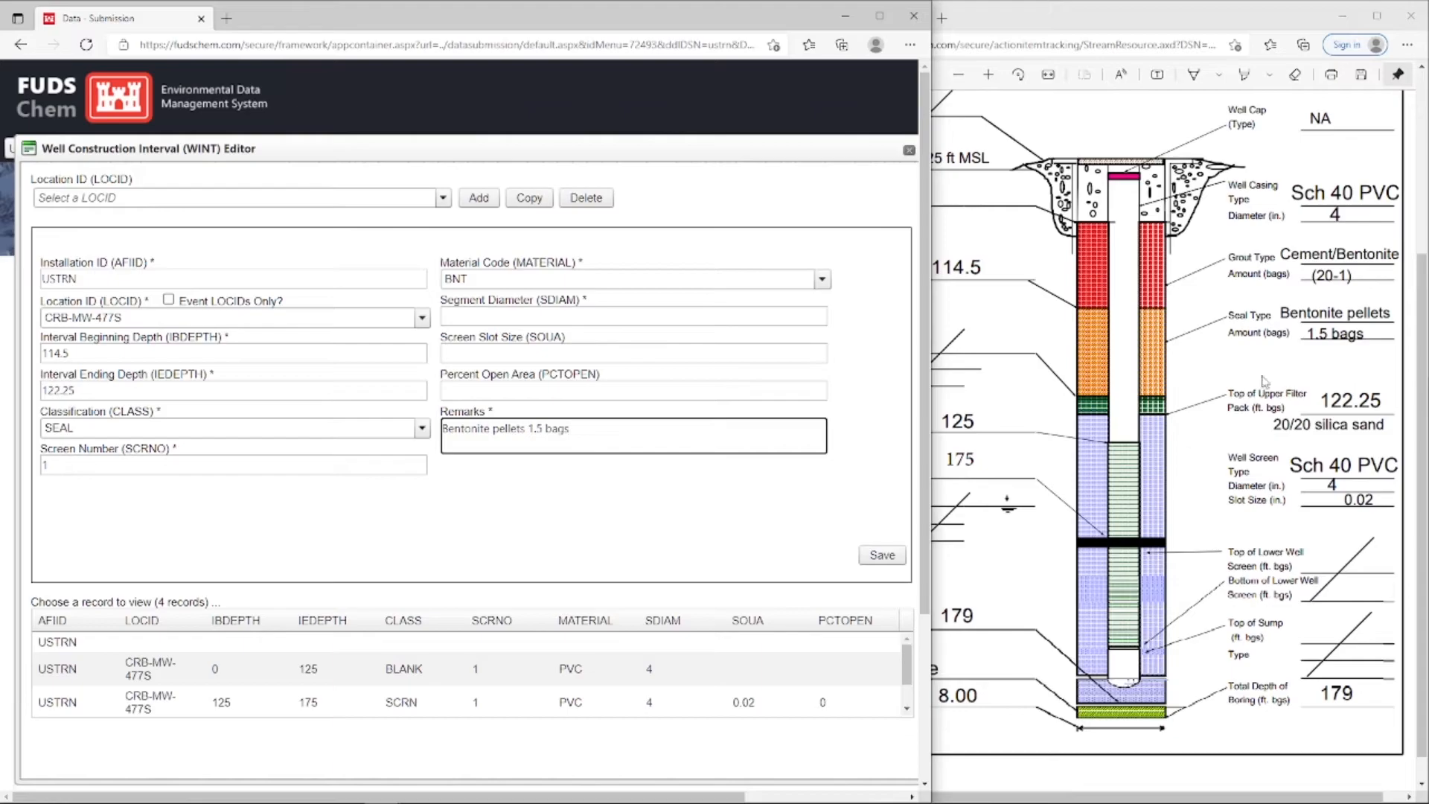
click(882, 555)
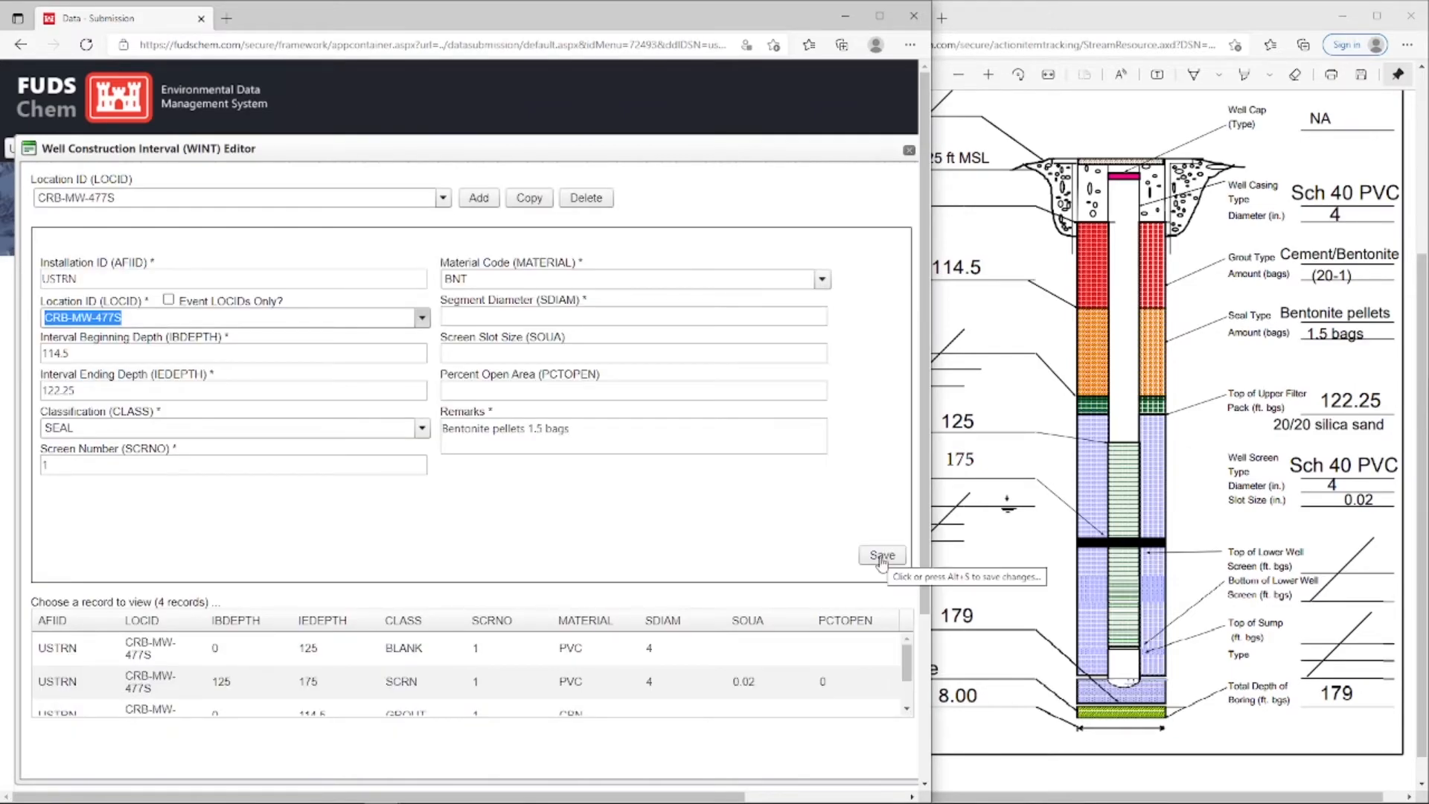
Add a fifth WINT record with Location ID CRB-MW-474S and, consulting the diagram, set its interval from 122.25 to 179
click(479, 199)
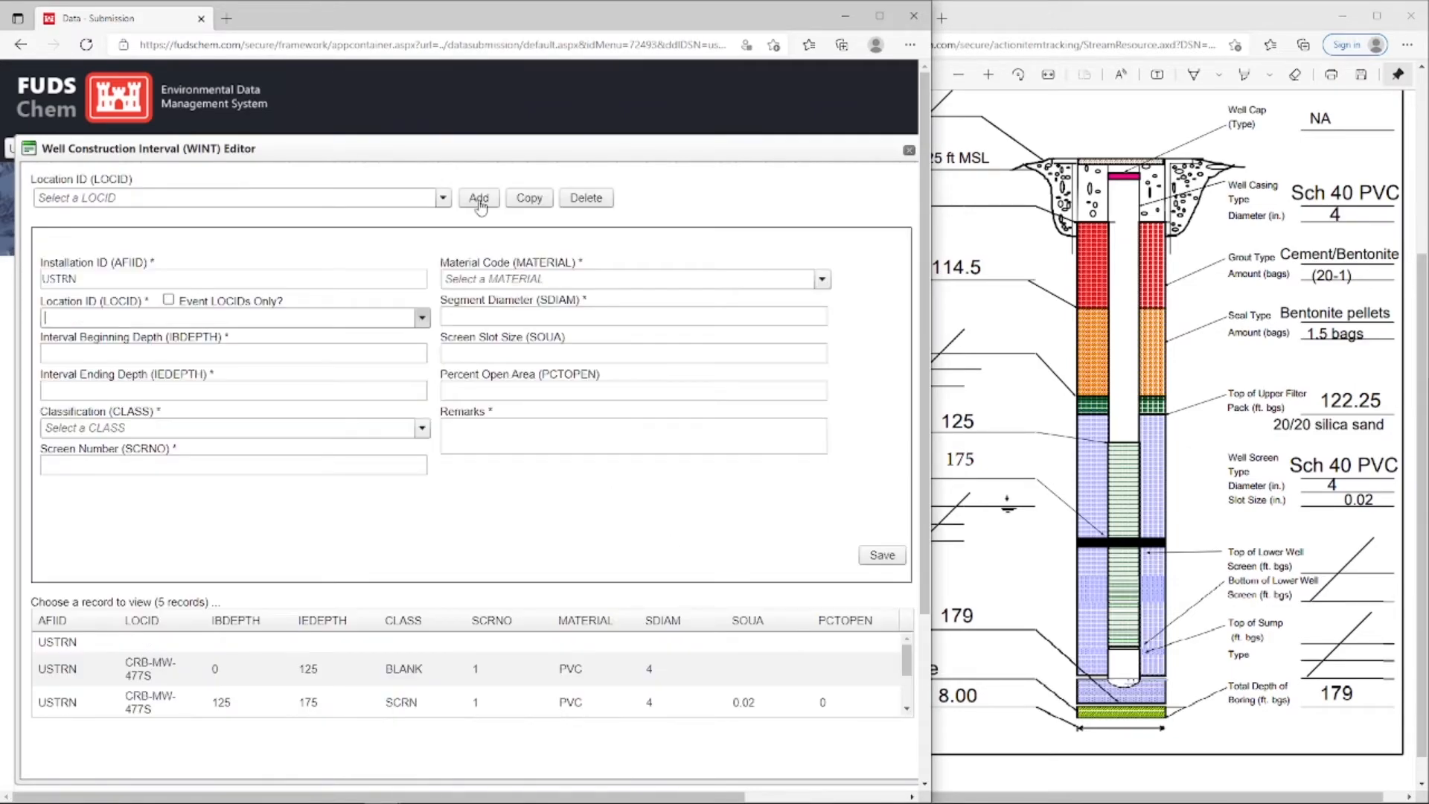
click(422, 318)
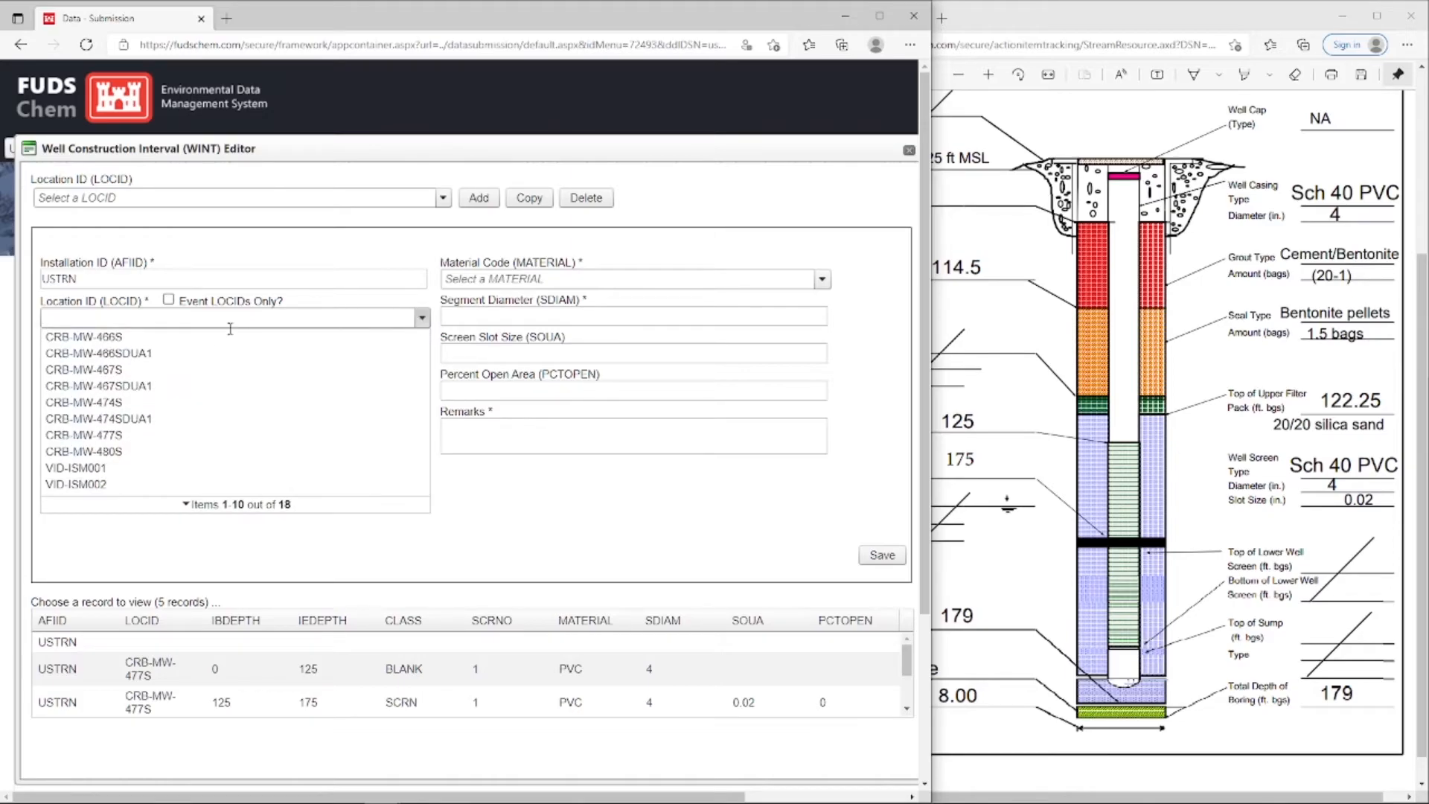
click(177, 402)
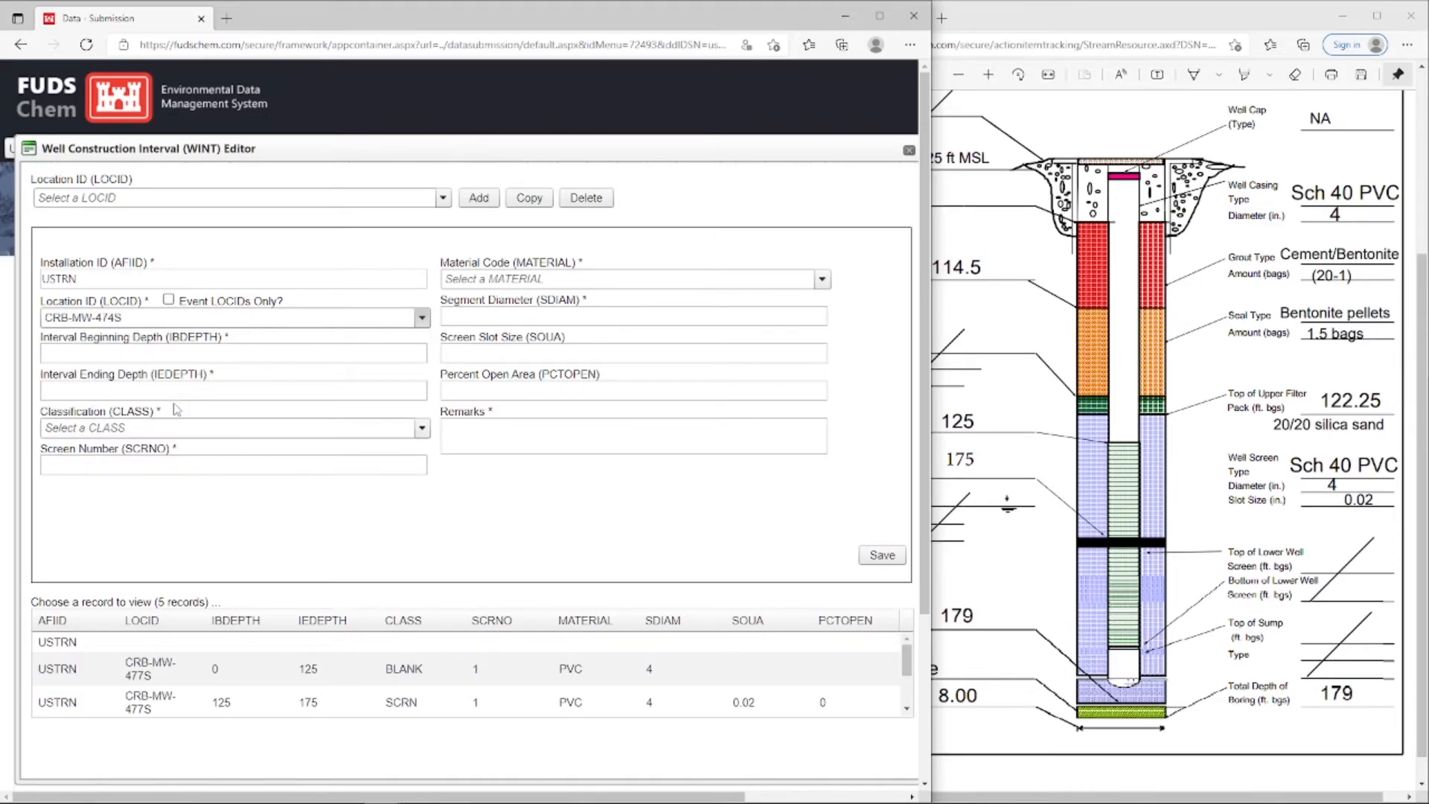
click(1022, 452)
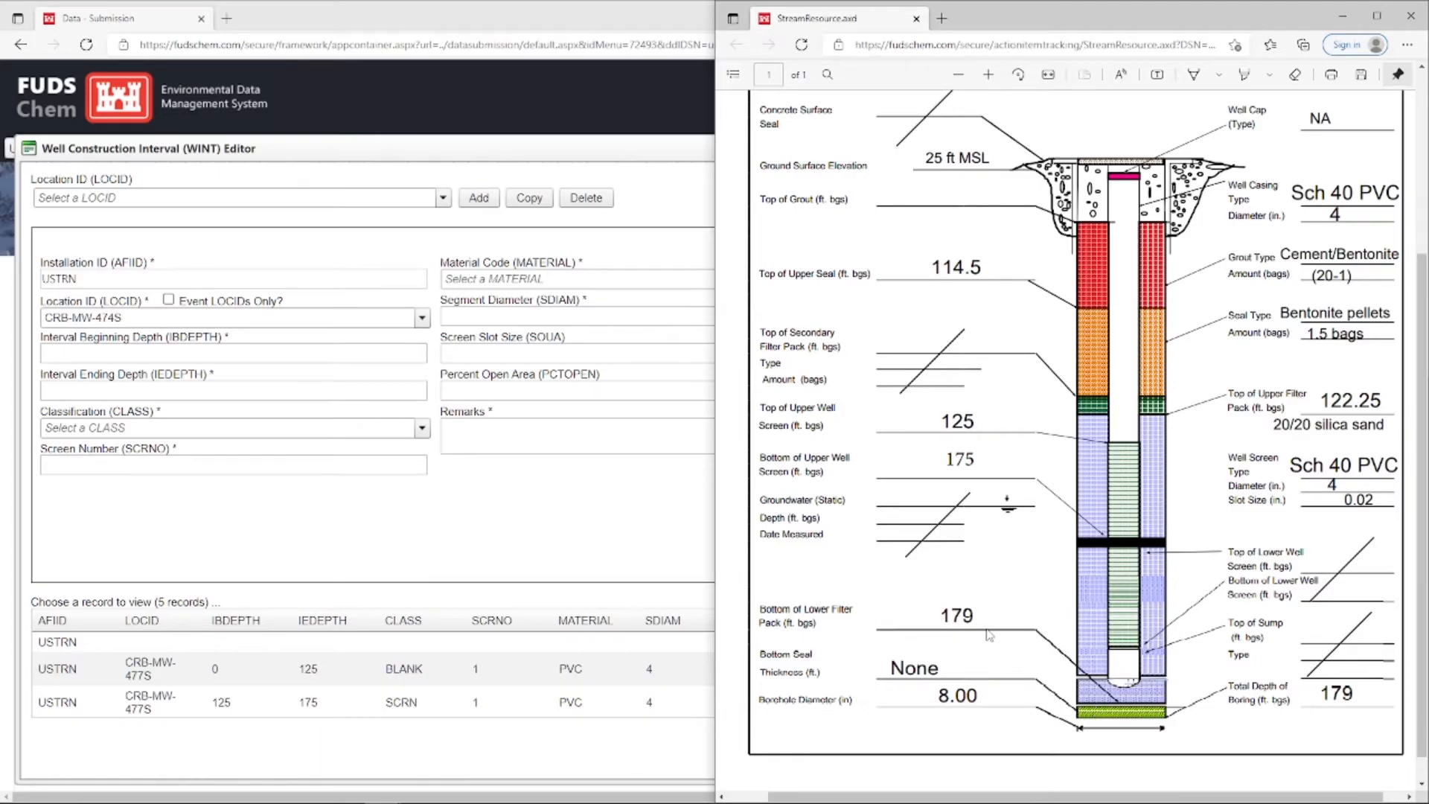
click(170, 354)
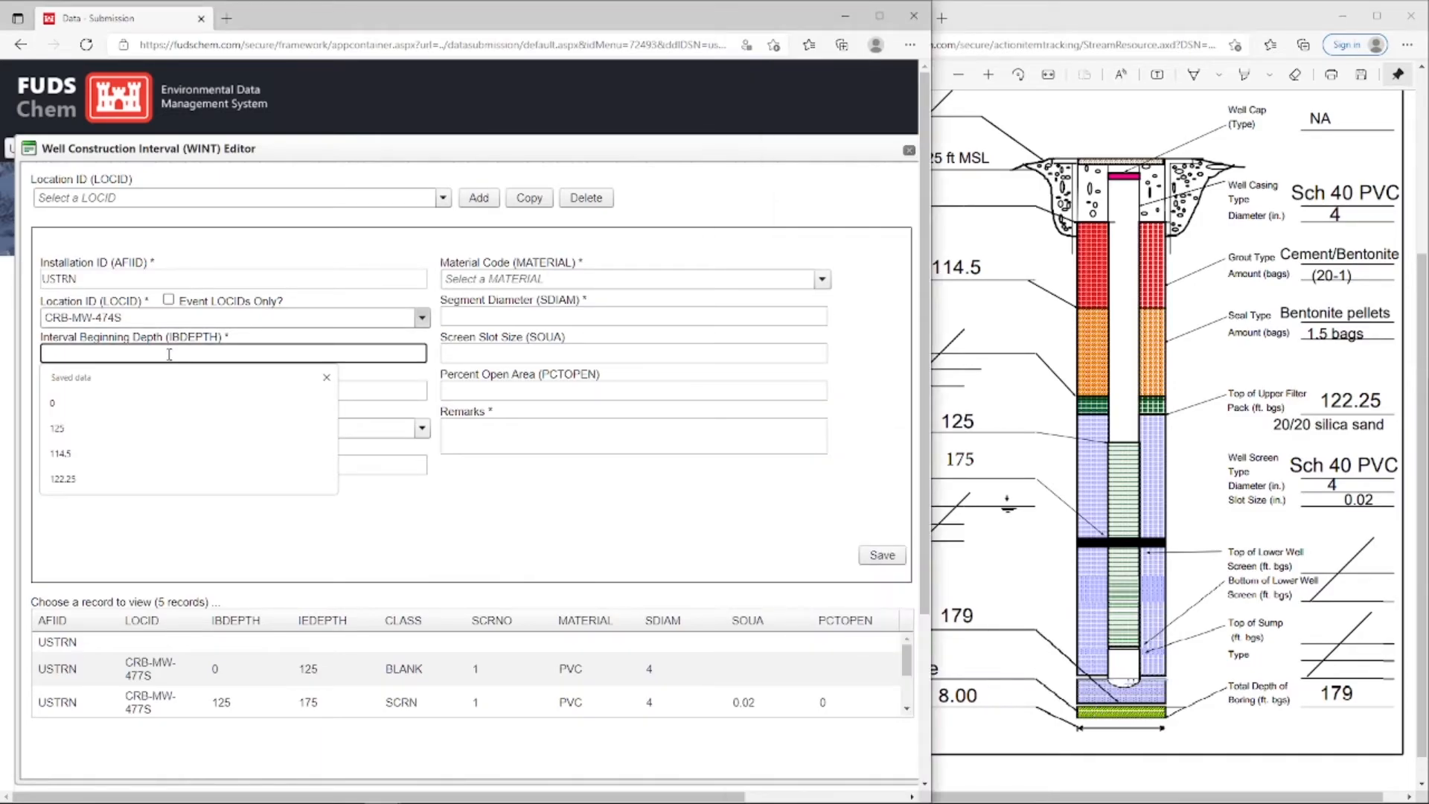
text(122.25)
key(Tab)
text(179)
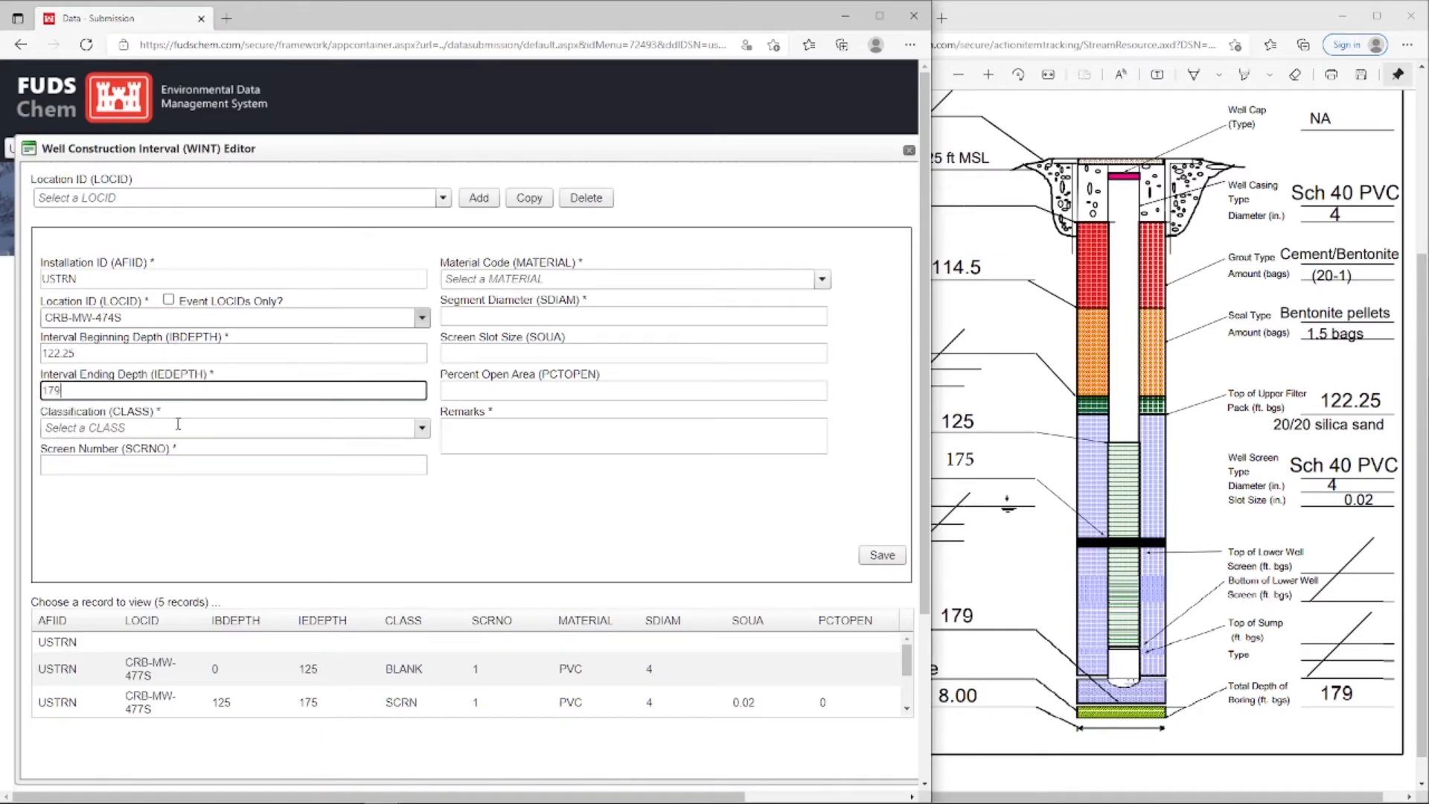
Classify the 122.25 to 179 interval as FILPK, Filter Pack, with screen number 1
click(178, 424)
click(176, 508)
click(157, 465)
text(1)
click(341, 506)
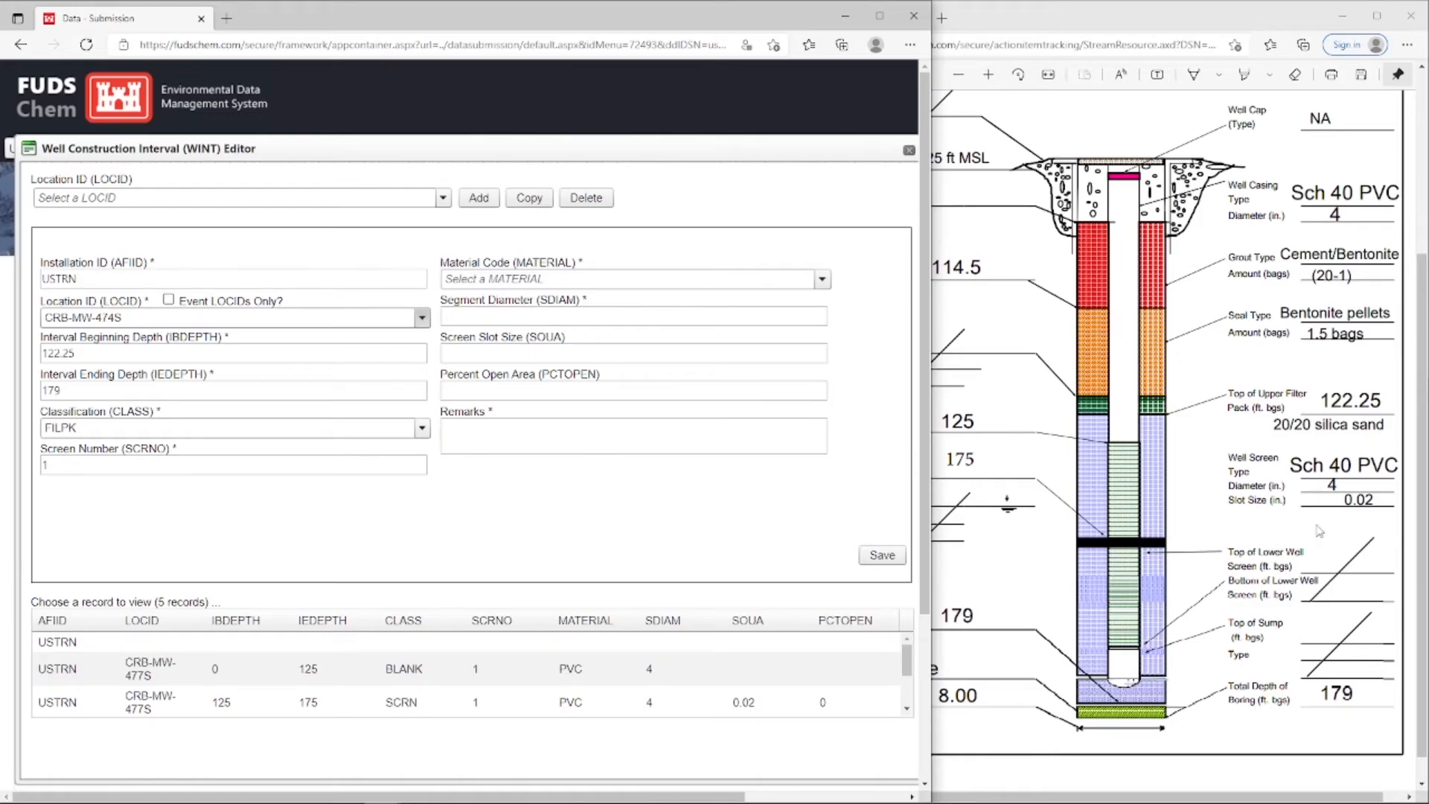
Set the material code to SNP, Sand-Pack, enter the remarks "20/20 silica sand" and save the filter pack record
click(658, 281)
text(SNP)
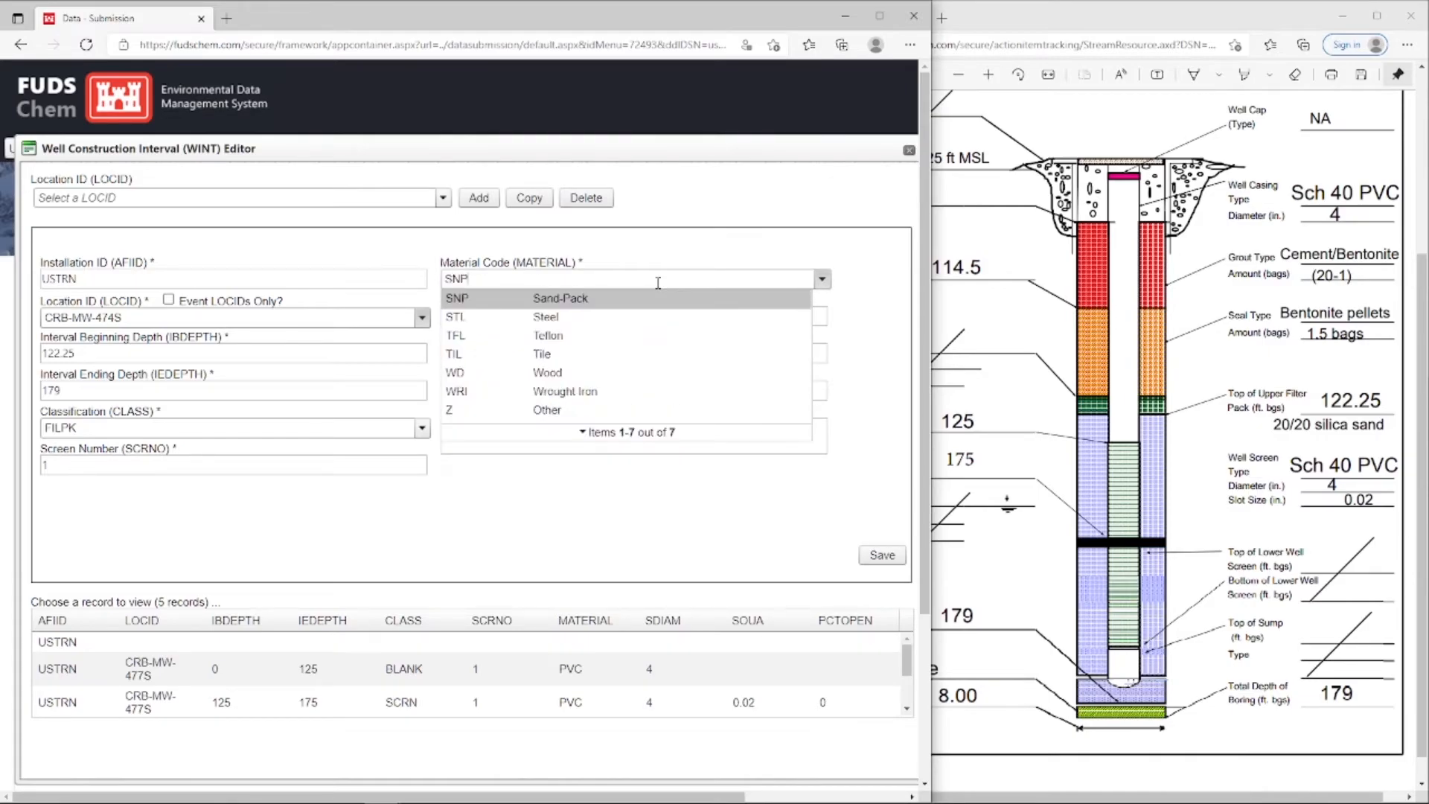
click(626, 303)
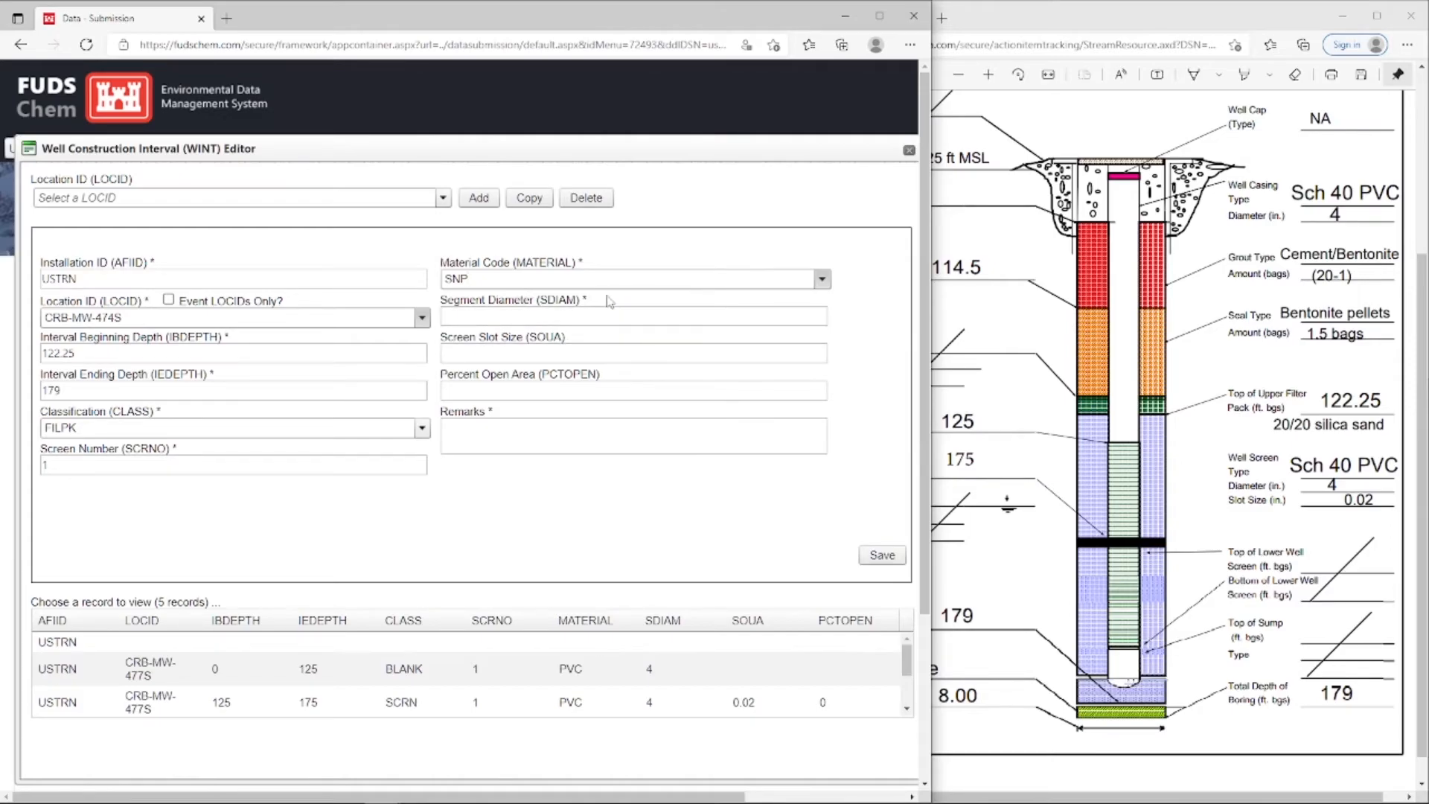
click(495, 435)
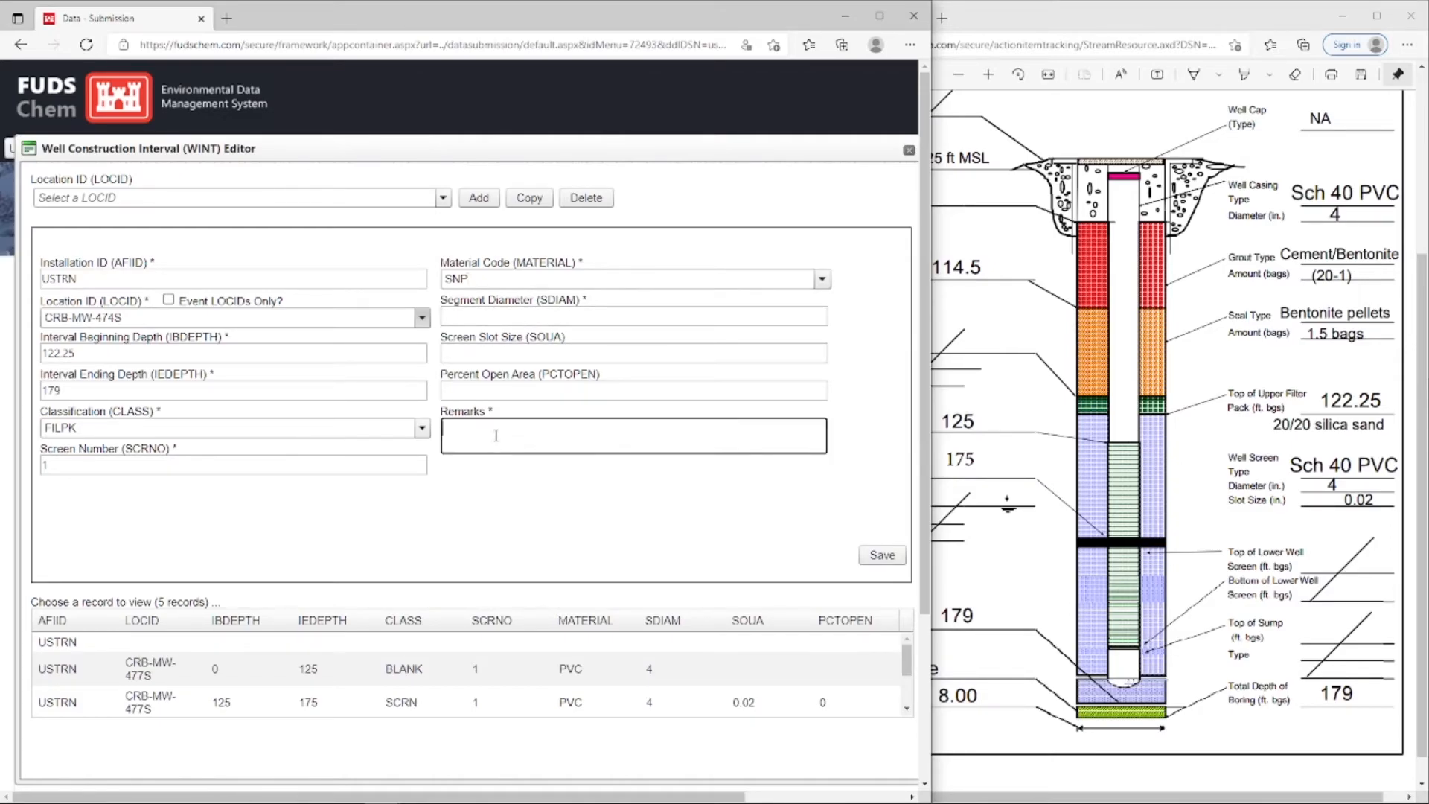
text(20/20 silica sand)
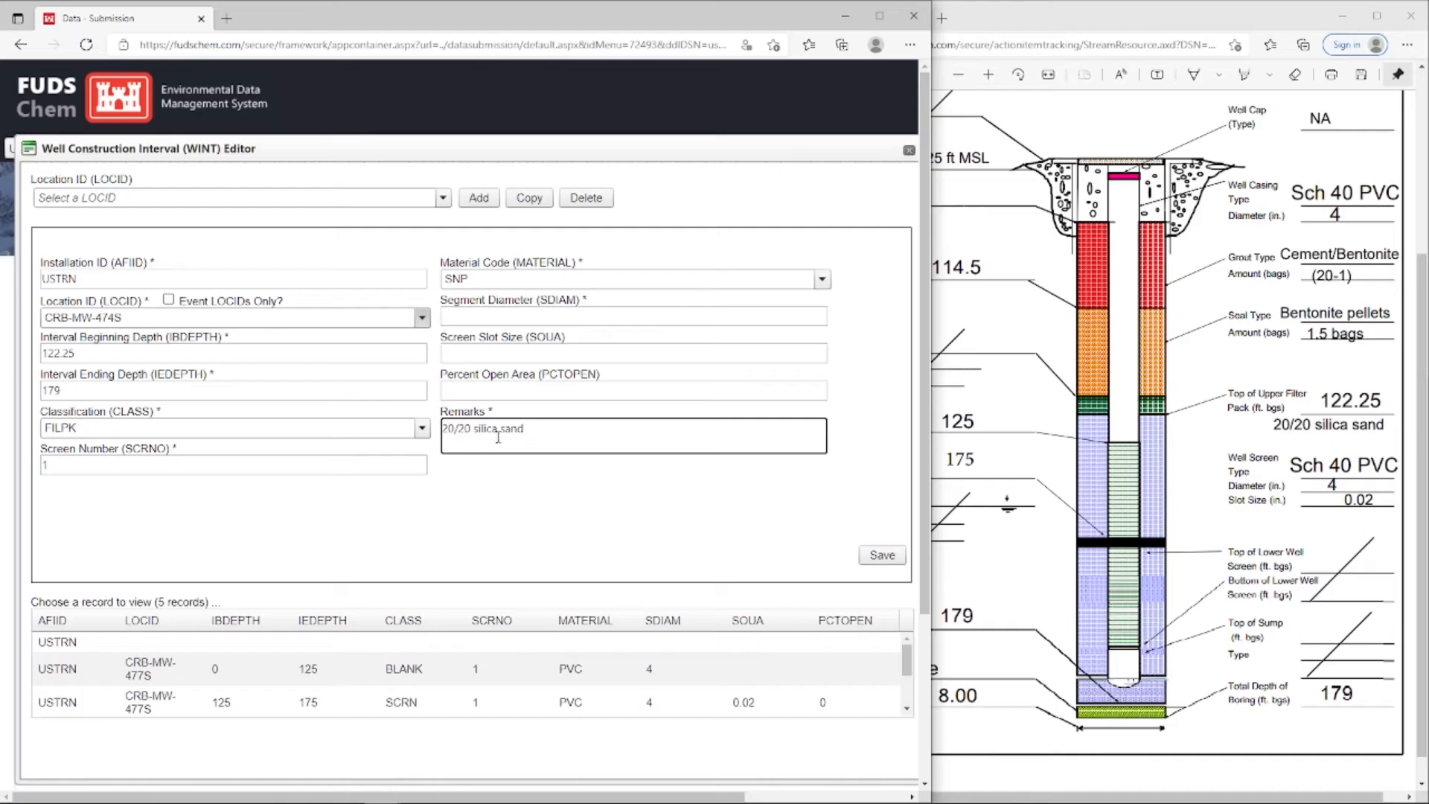
click(881, 555)
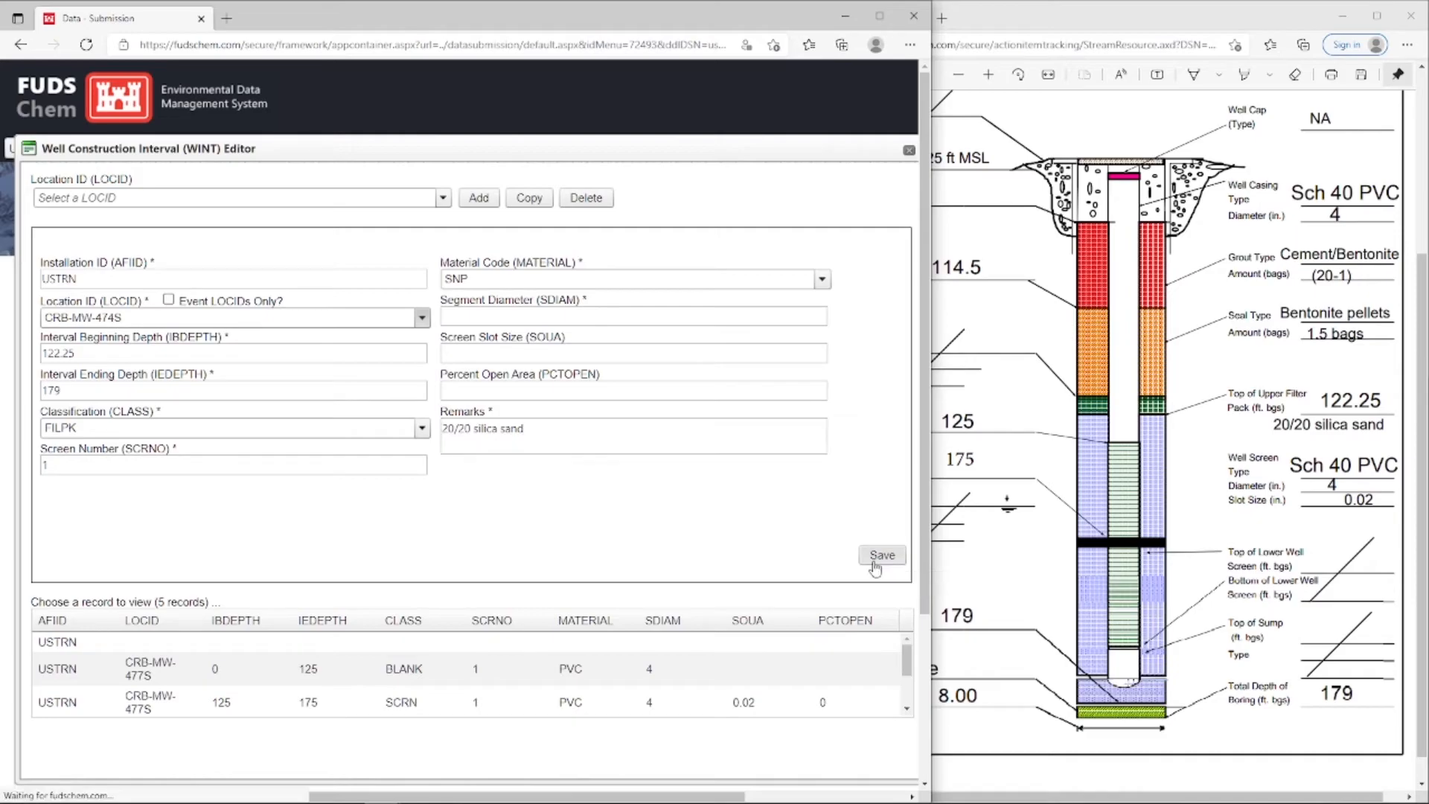
Check the rest of the construction diagram, save the filter pack record again and close the WINT editor
click(1131, 625)
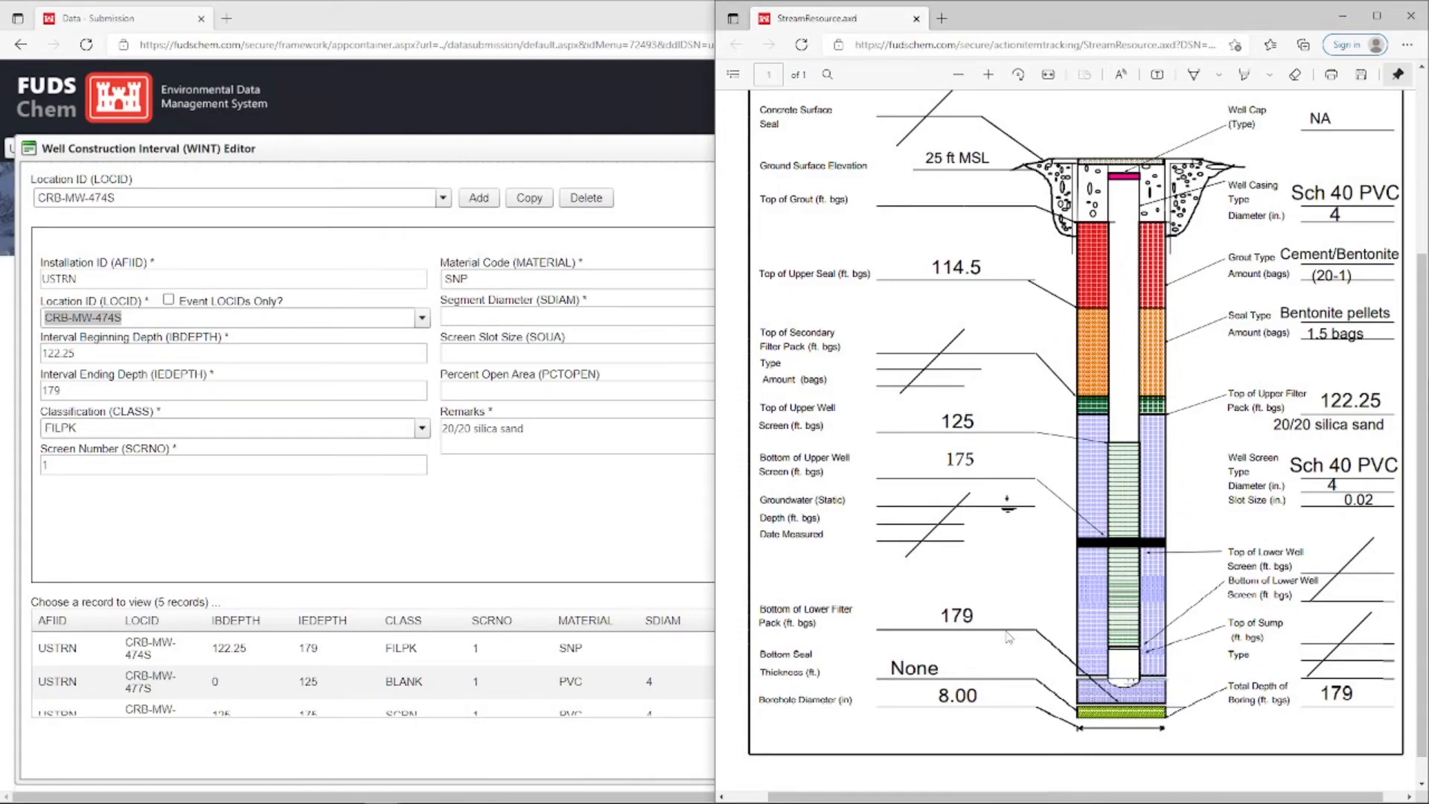
click(635, 490)
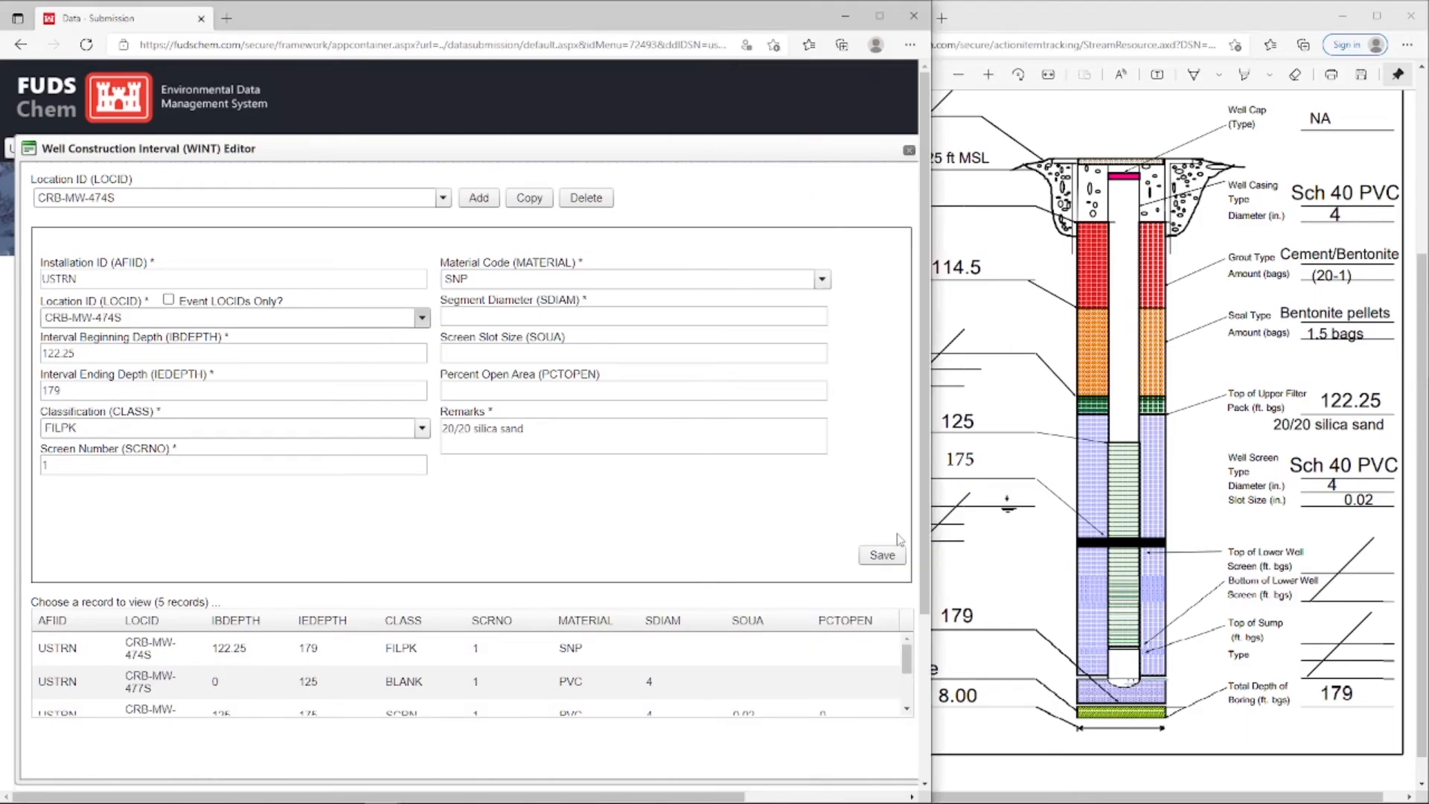
drag(929, 539, 1394, 558)
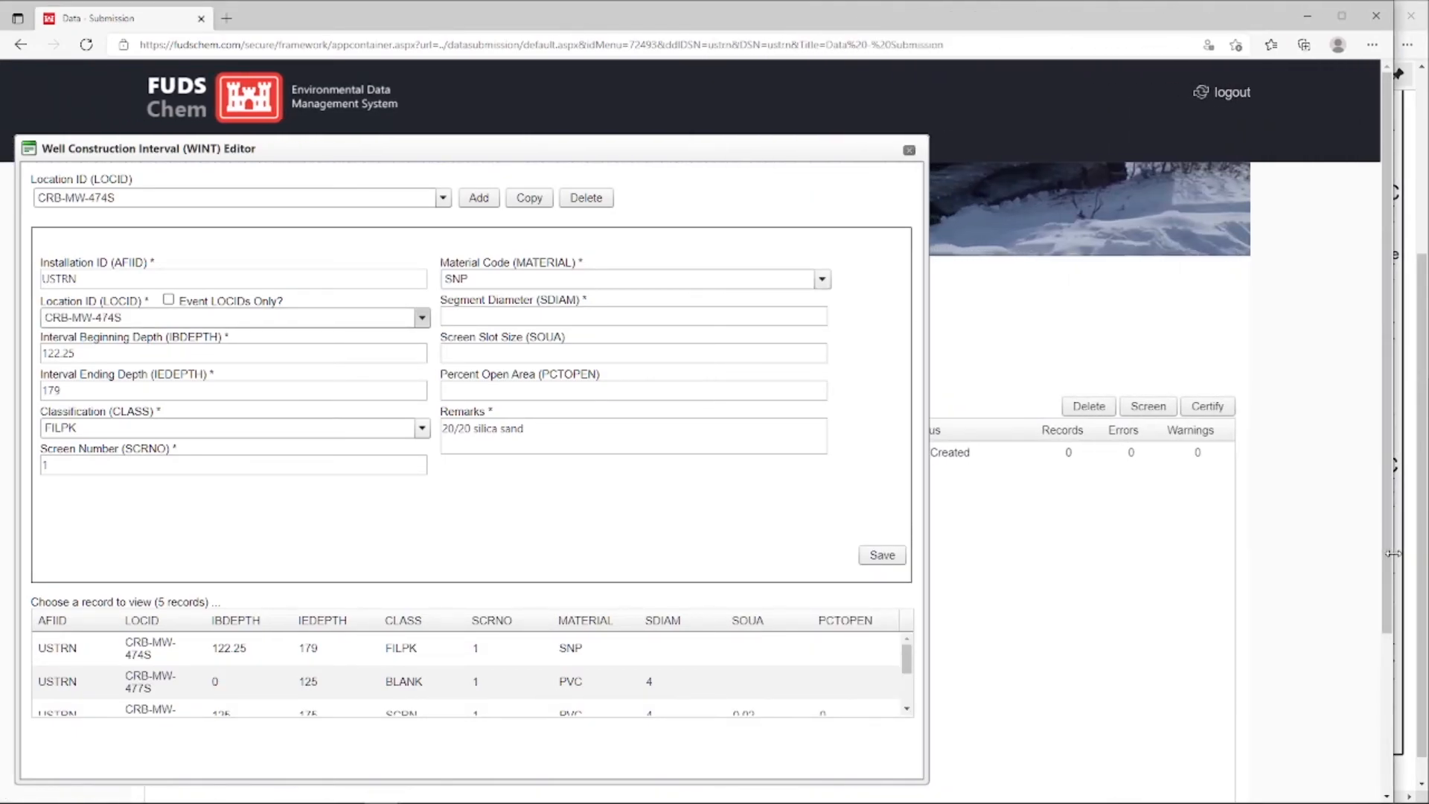
click(886, 555)
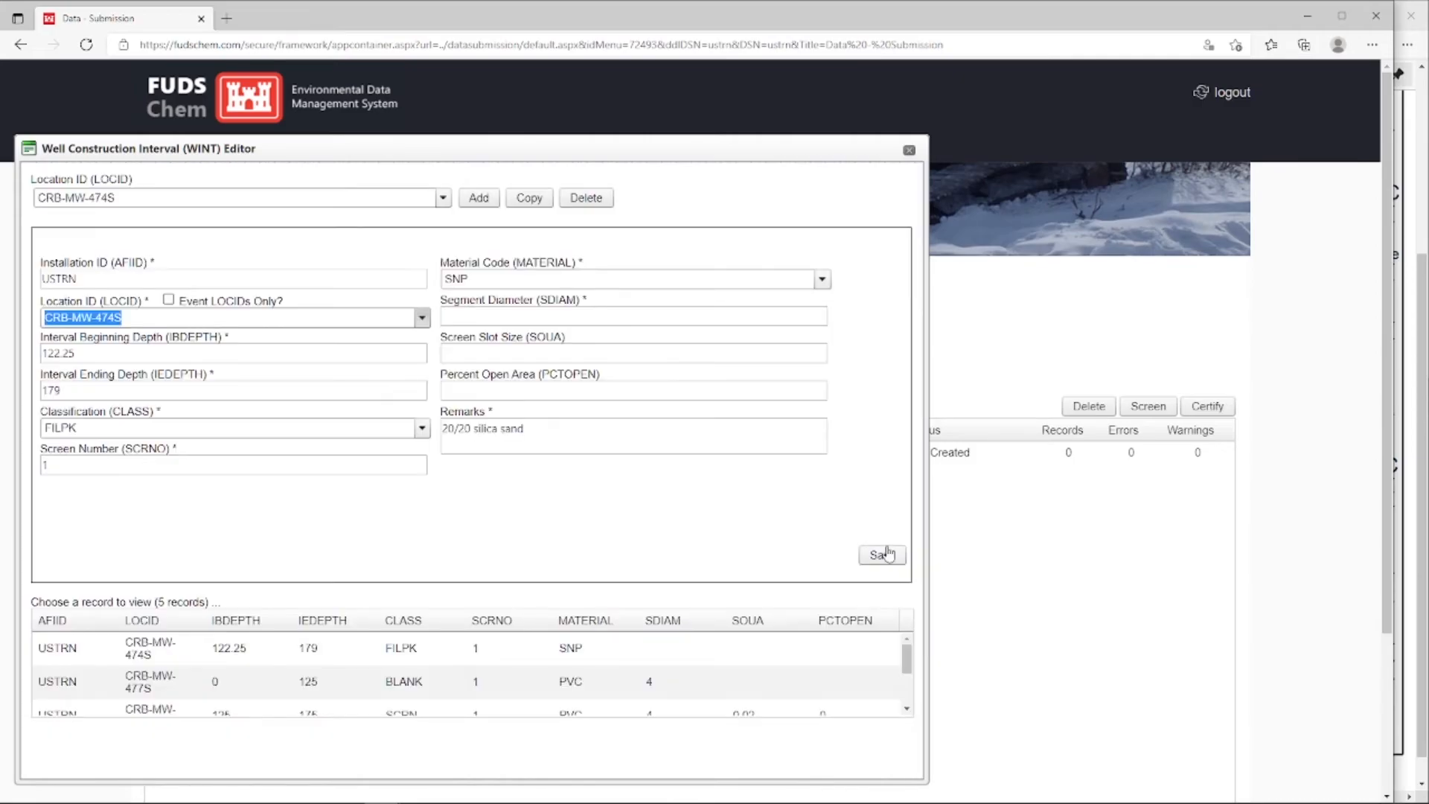
click(910, 151)
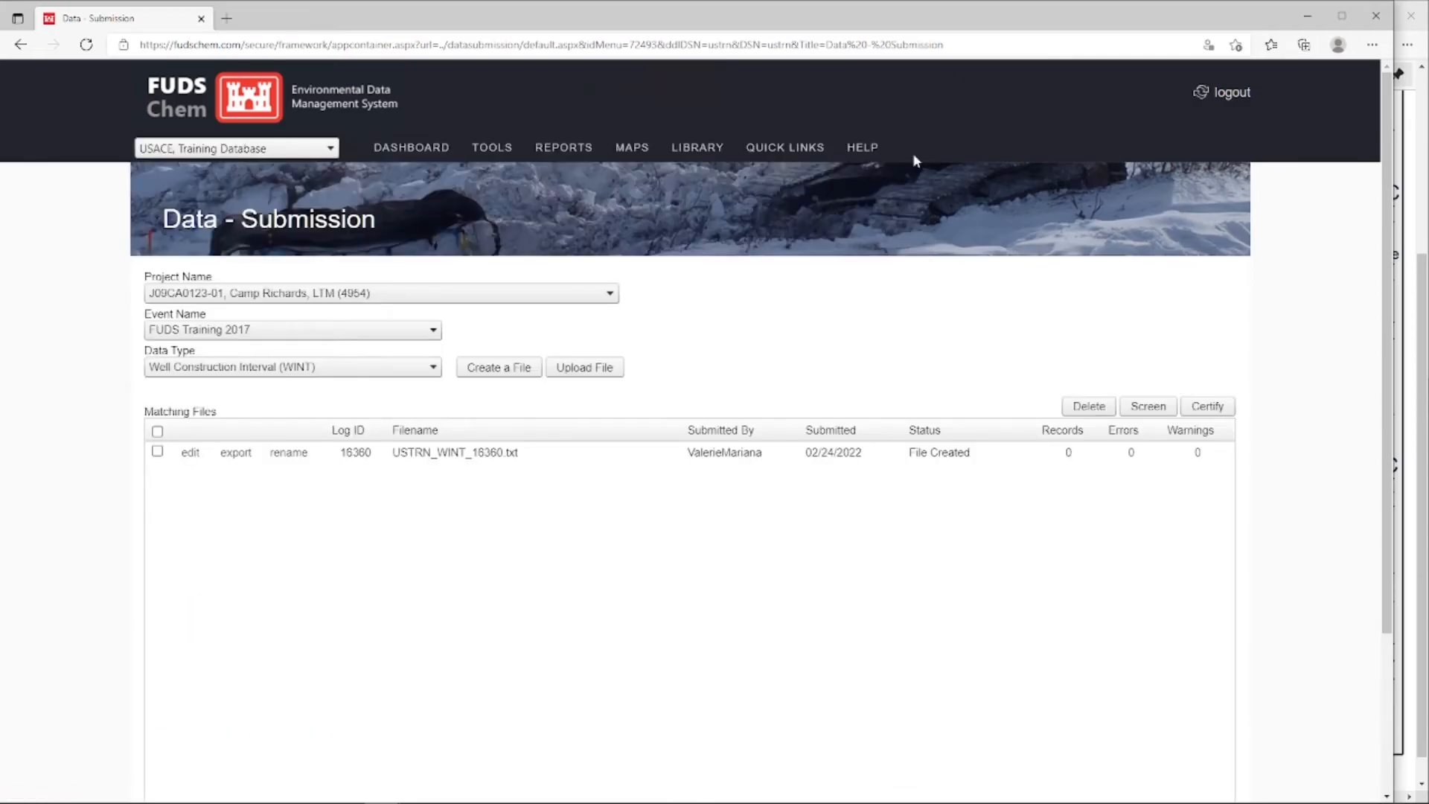
Rename the WINT file as "Training well intervals 477S"
click(305, 455)
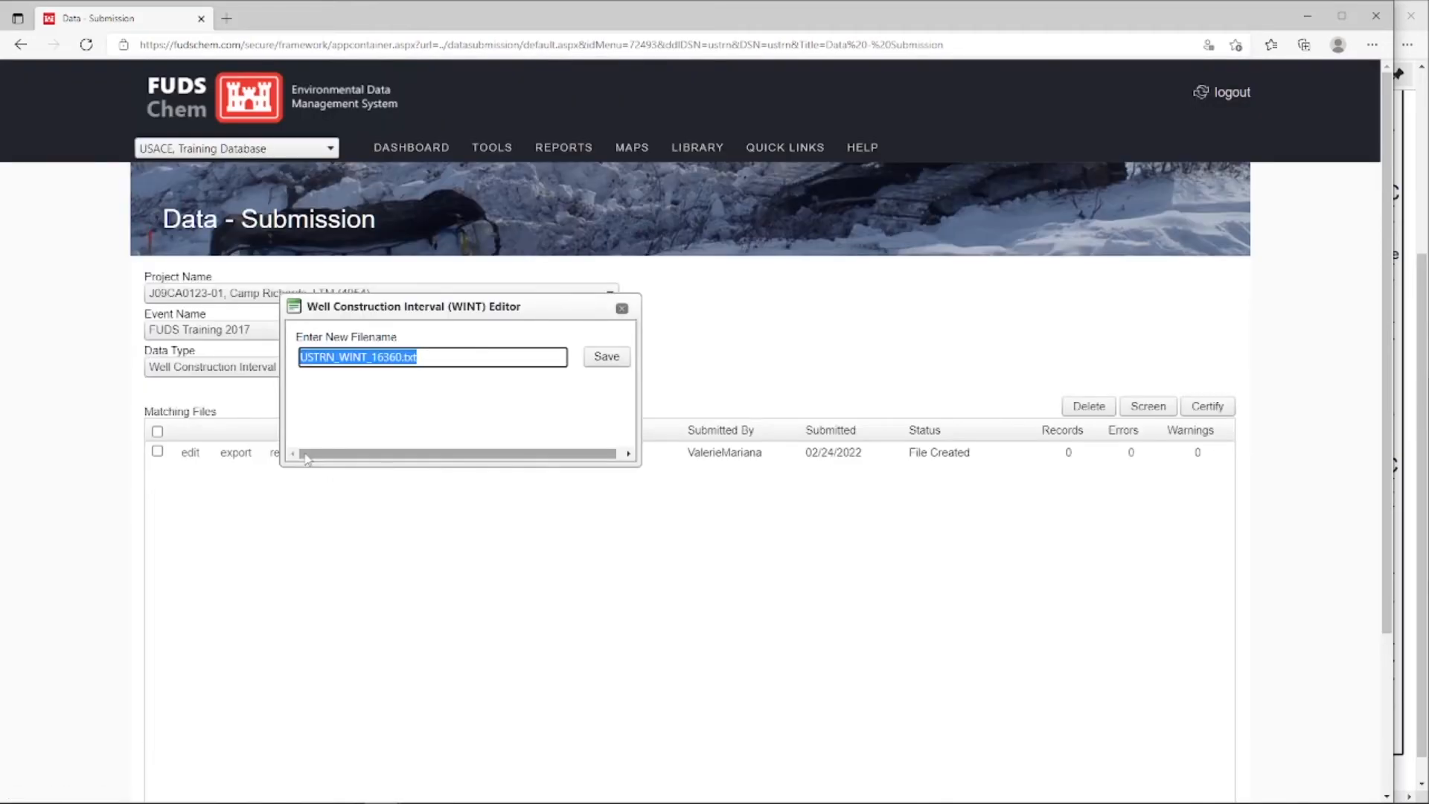
text(Training well intervals 4779)
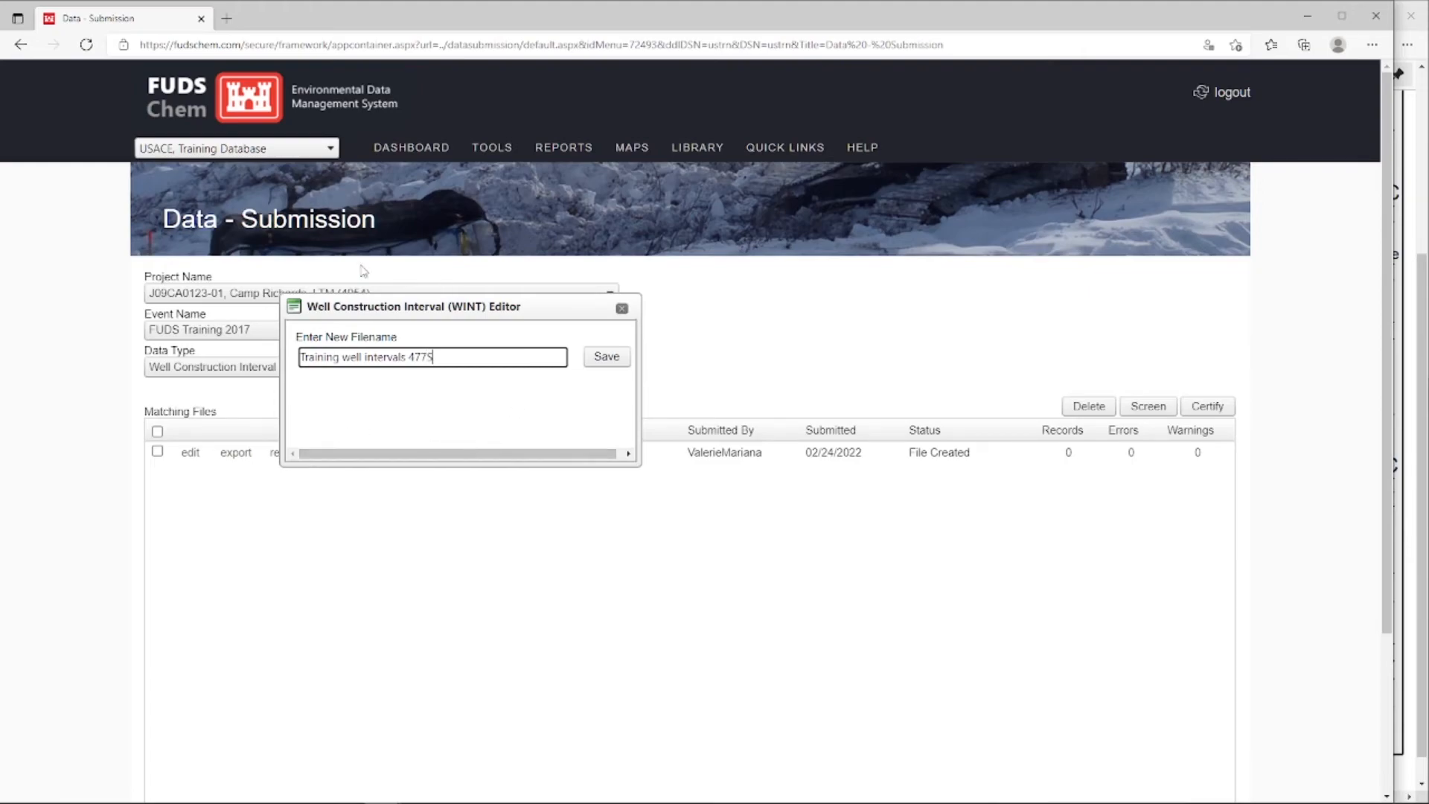
click(607, 358)
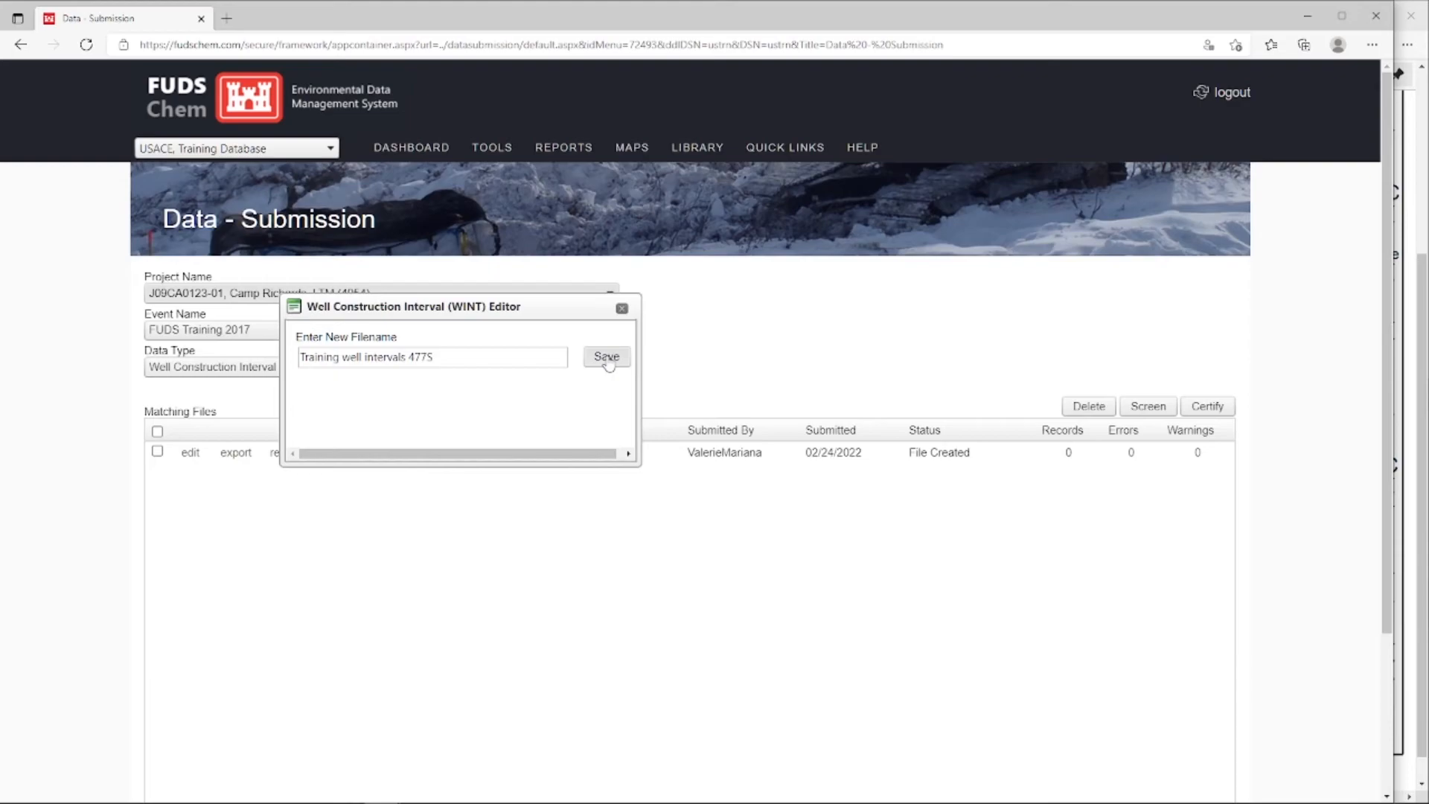
Screen the "Training well intervals 477S" file and dismiss the completion message
click(157, 452)
click(1149, 411)
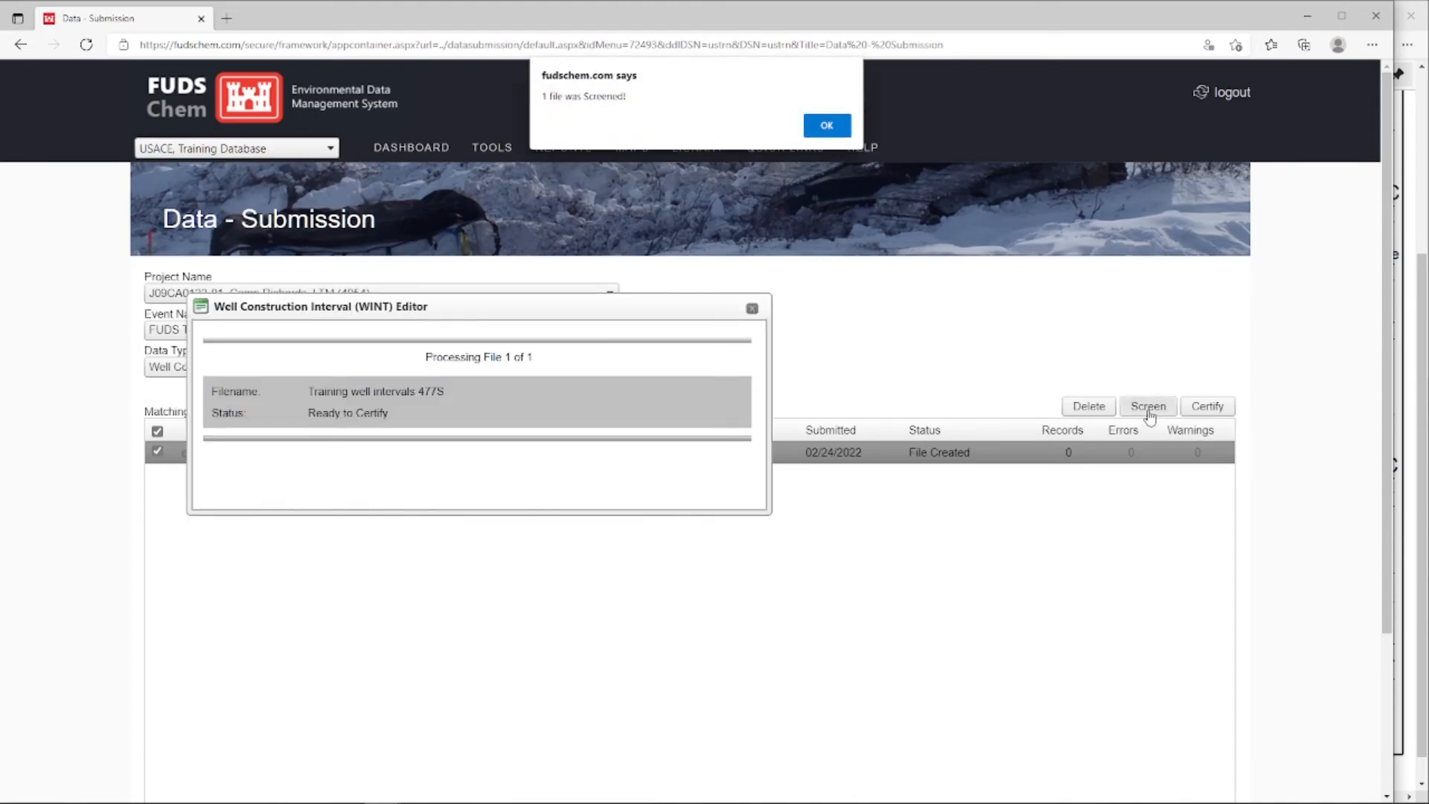
click(827, 127)
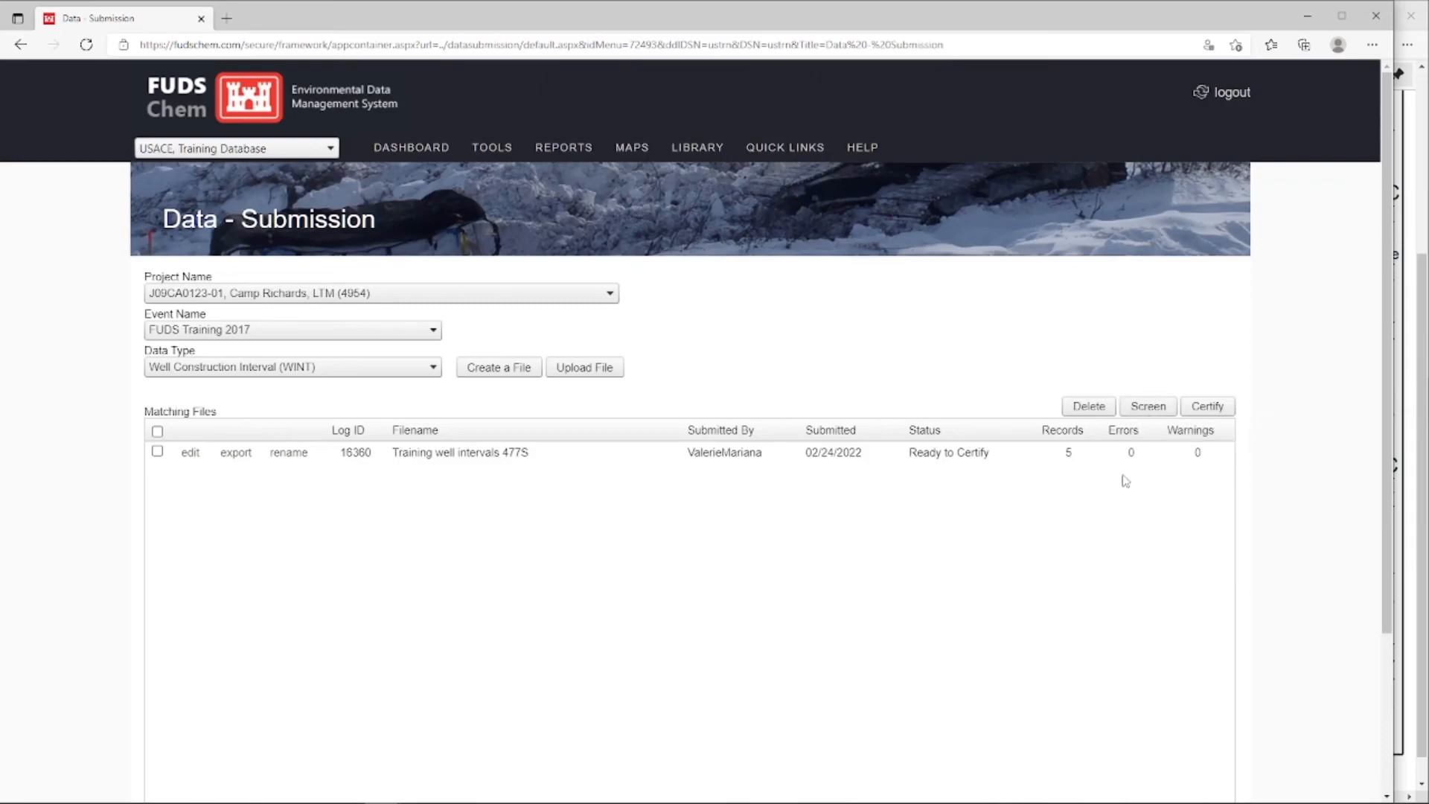
Certify the screened "Training well intervals 477S" file and dismiss the completion message
click(158, 452)
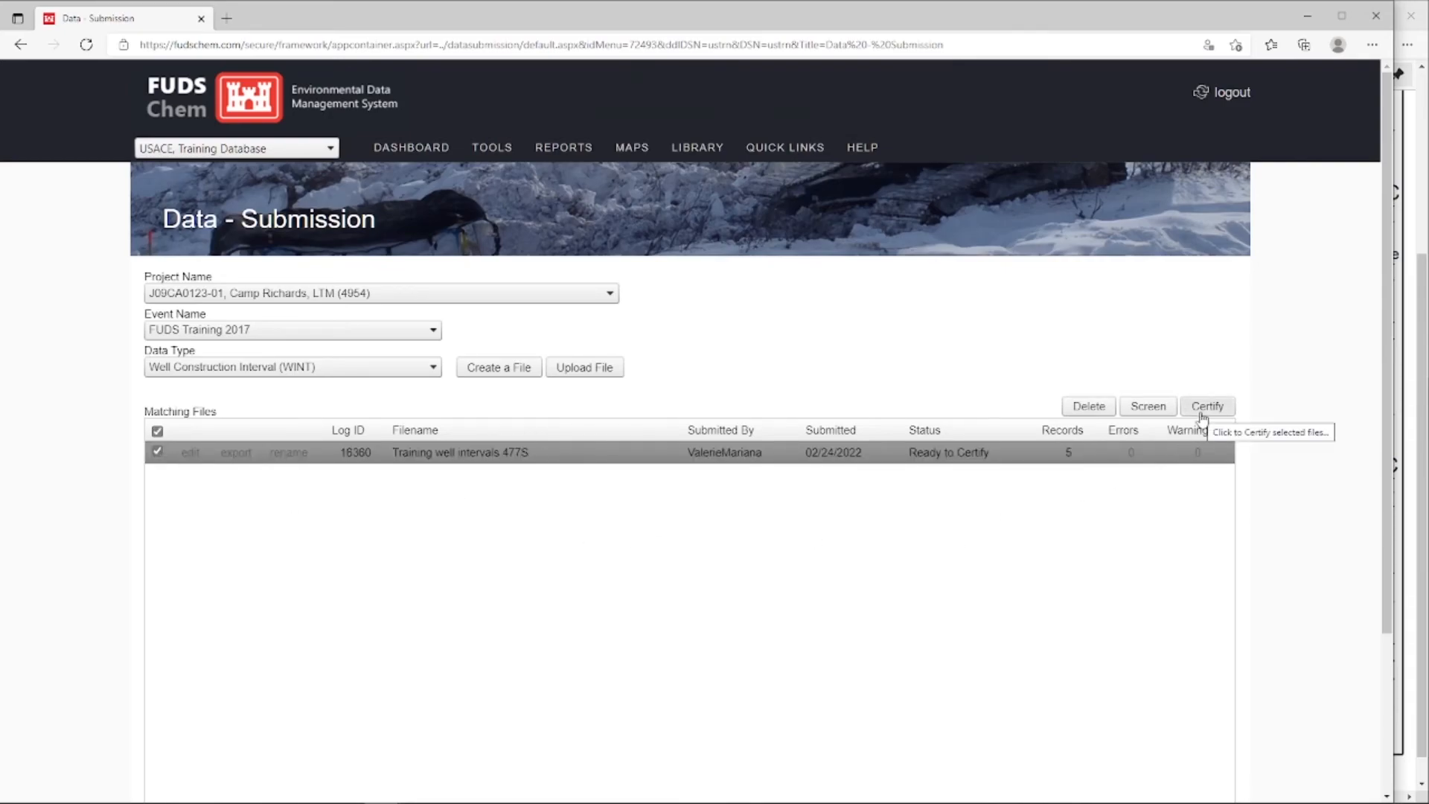
click(1203, 417)
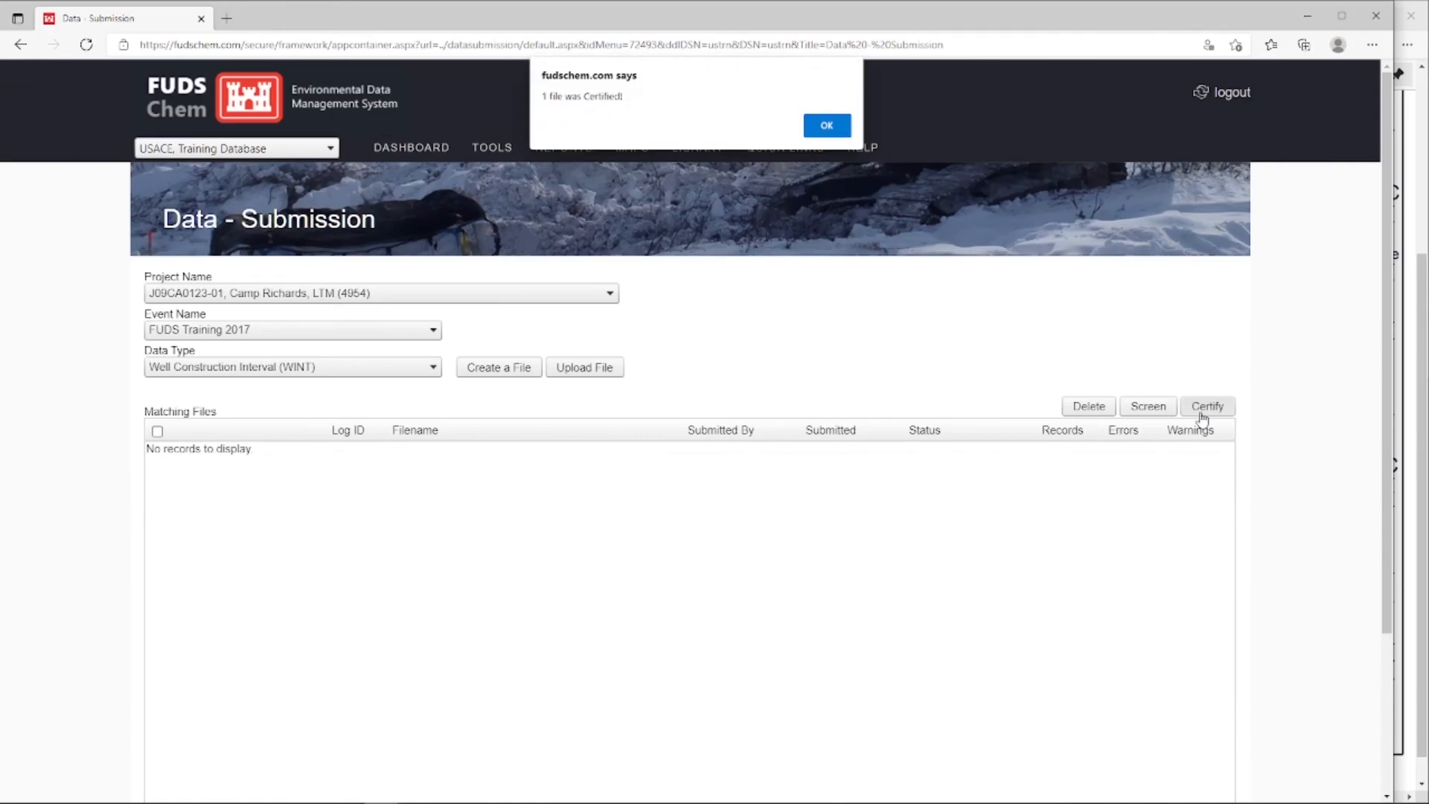
click(825, 125)
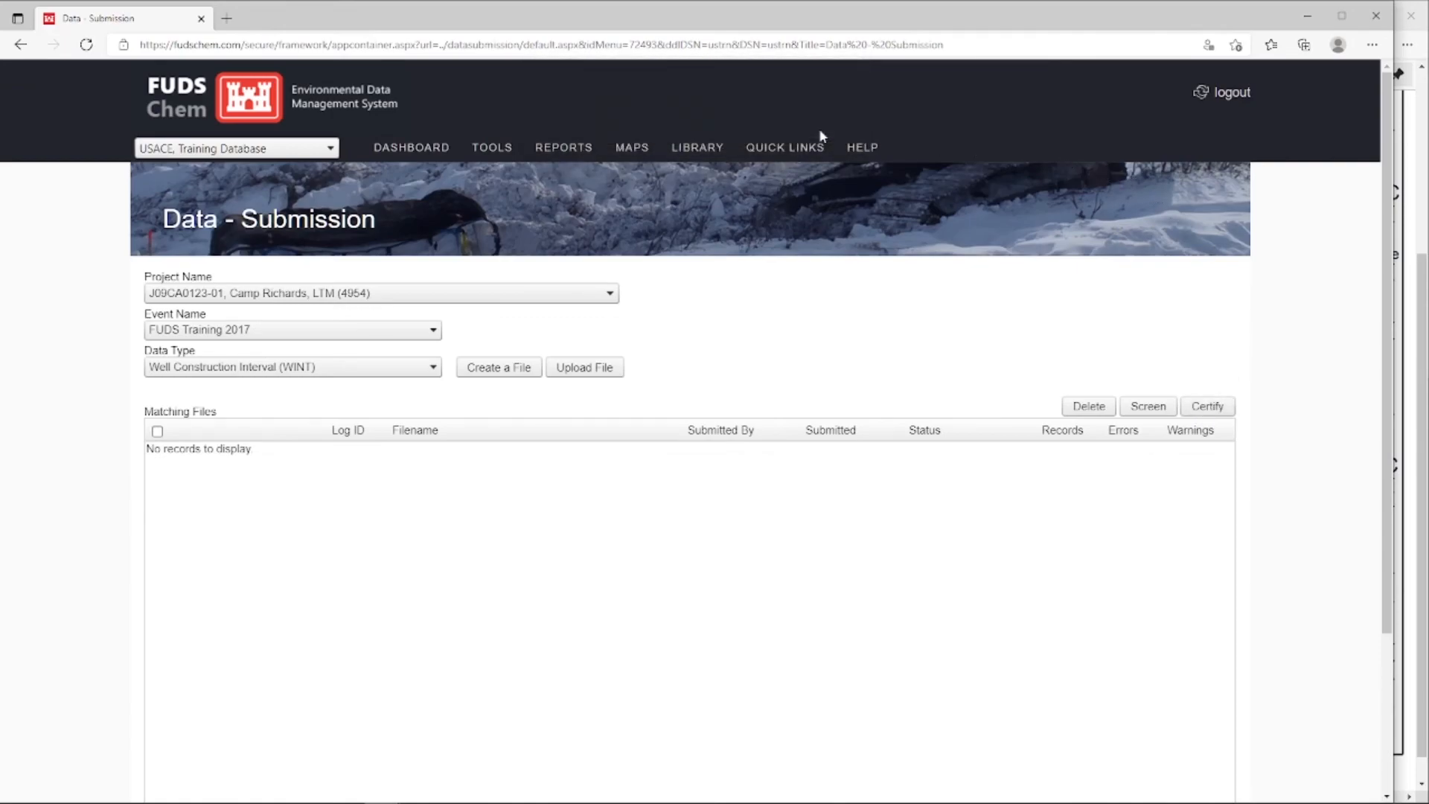